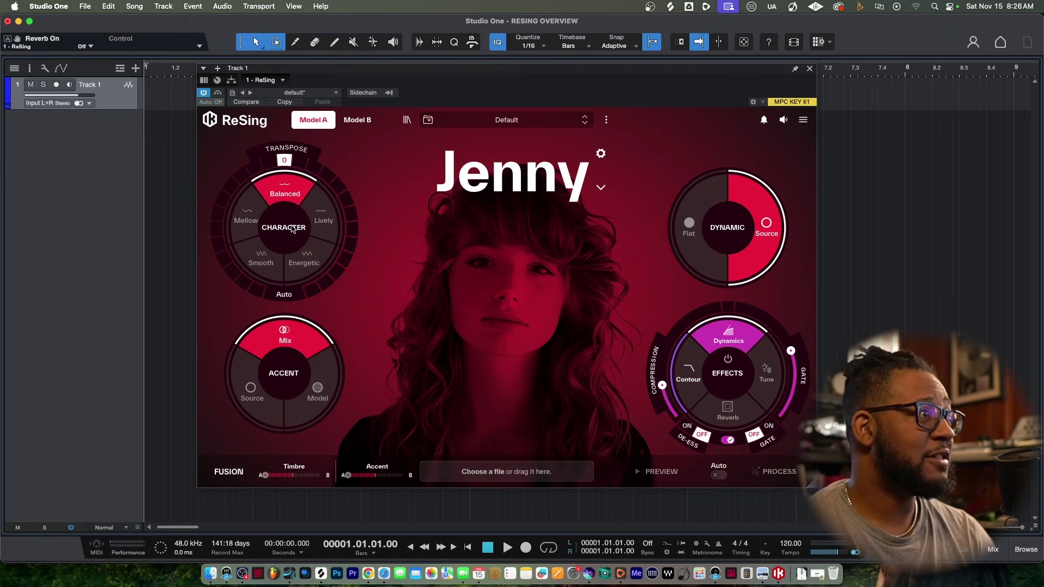
Try the Lively, Energetic, Smooth and Mellow character styles for the Jenny voice, returning to Balanced with transpose at 0.
left_click(315, 226)
left_click(298, 204)
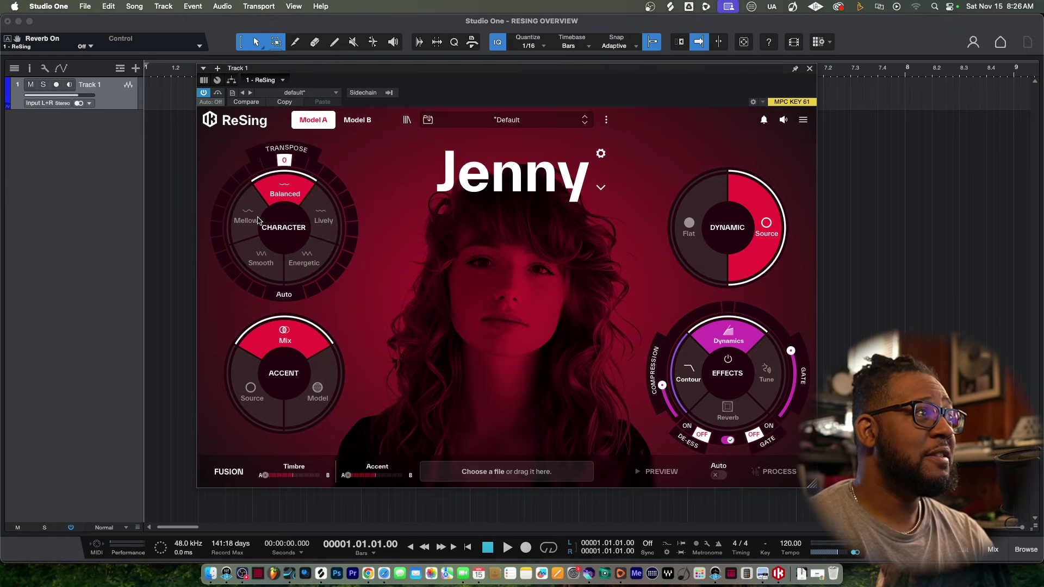
left_click(258, 220)
left_click(290, 201)
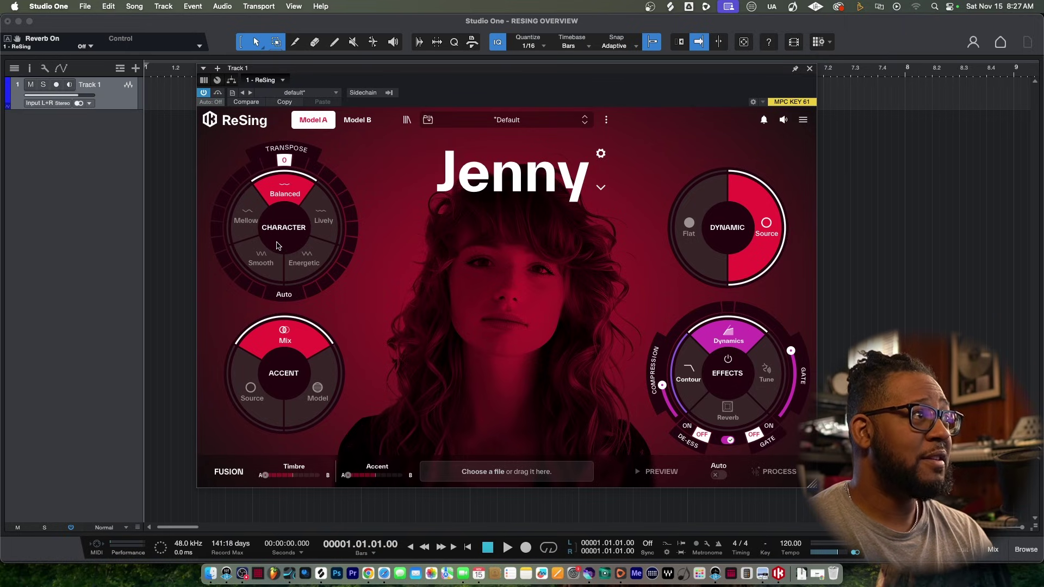
left_click(329, 216)
left_click(312, 254)
left_click(260, 268)
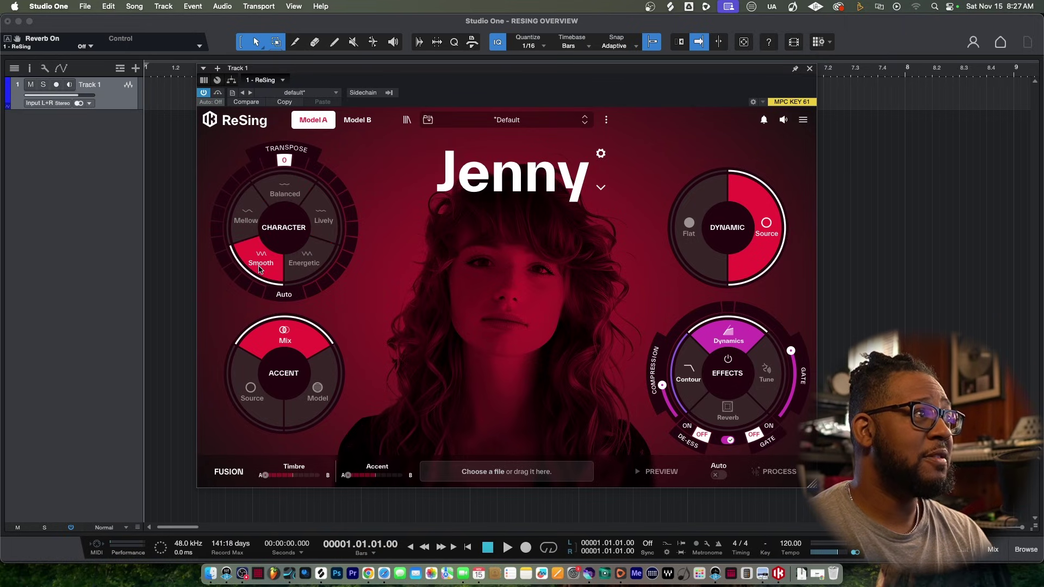
left_click(234, 219)
left_click(302, 193)
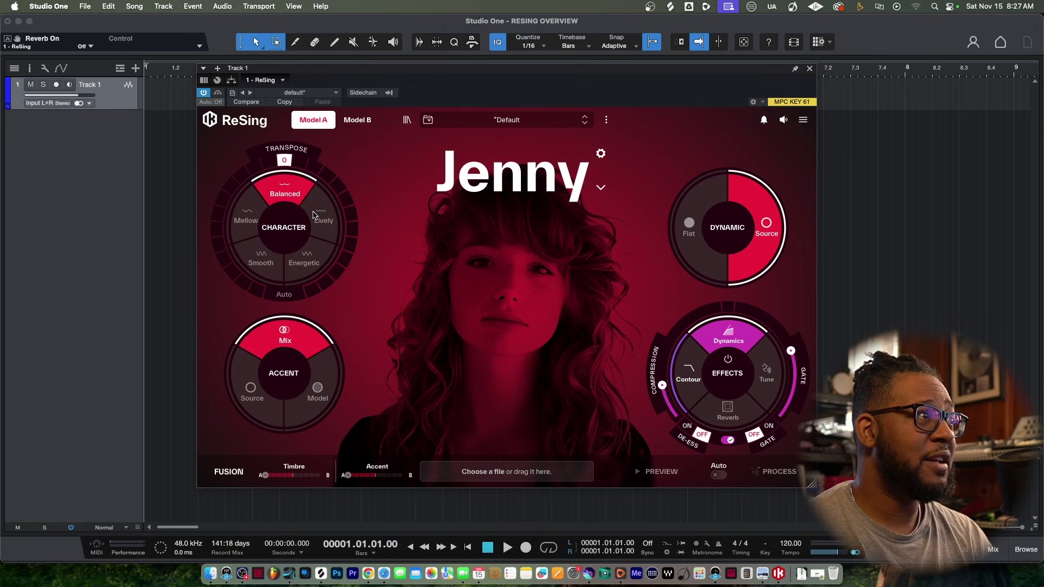
mouse_move(286, 161)
left_mouse_down()
mouse_move(291, 149)
mouse_move(314, 170)
mouse_move(354, 231)
mouse_move(323, 292)
mouse_move(309, 158)
mouse_move(275, 159)
mouse_move(239, 182)
mouse_move(231, 262)
mouse_move(238, 276)
mouse_move(283, 162)
left_mouse_up()
left_click(272, 189)
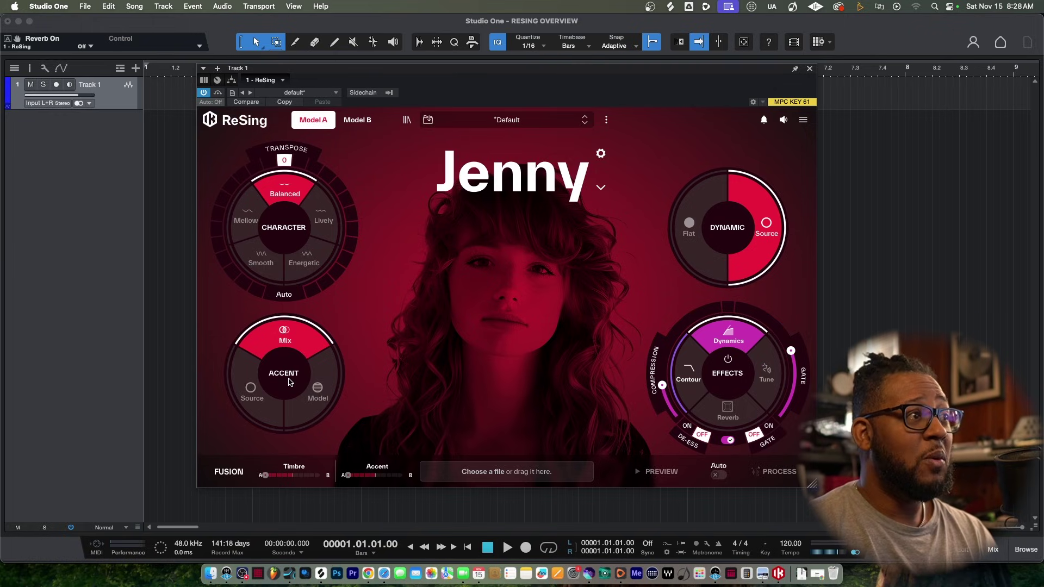
Try the Model and Source accent settings, returning the accent to Mix.
left_click(317, 391)
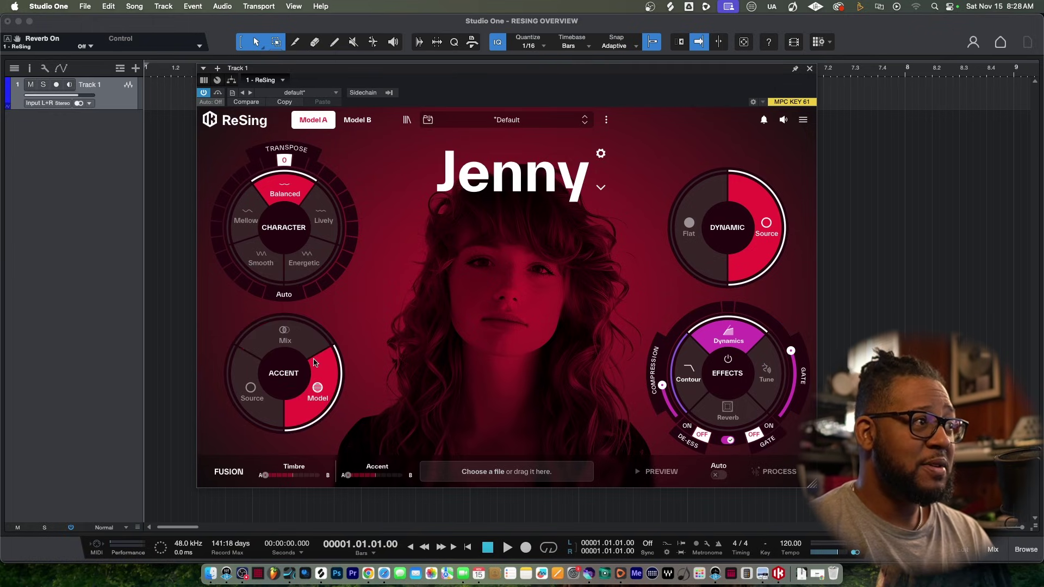
left_click(251, 391)
left_click(285, 338)
left_click(265, 404)
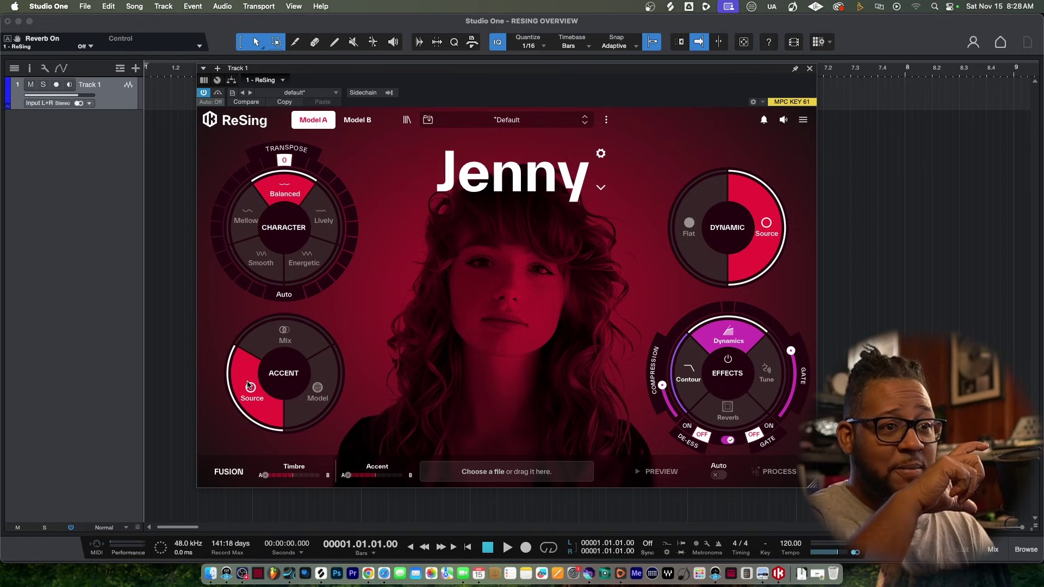
left_click(267, 352)
Compare the Flat and Source dynamic settings and leave the dynamic on Flat.
left_click(696, 243)
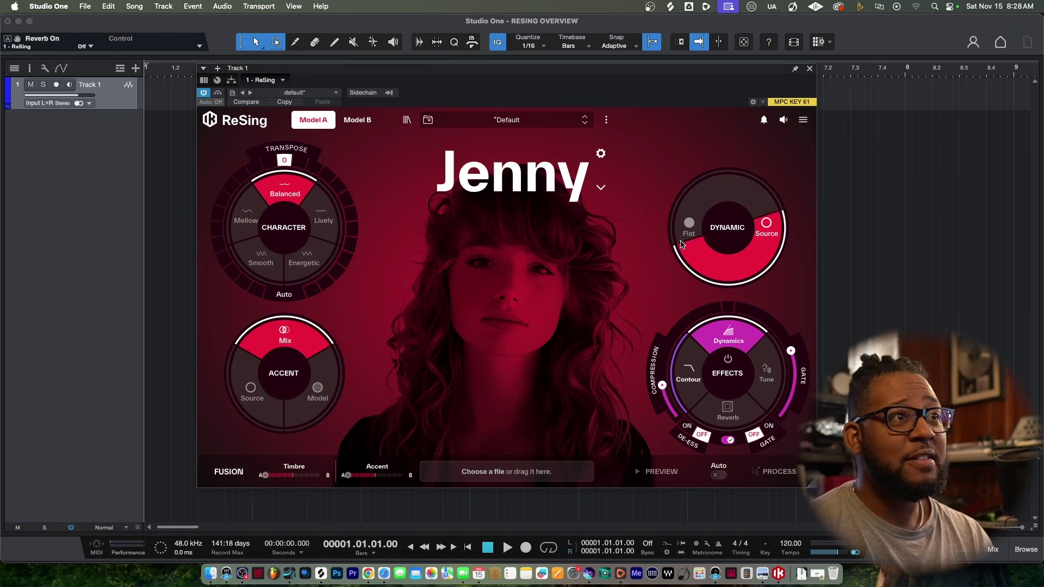
left_click(759, 239)
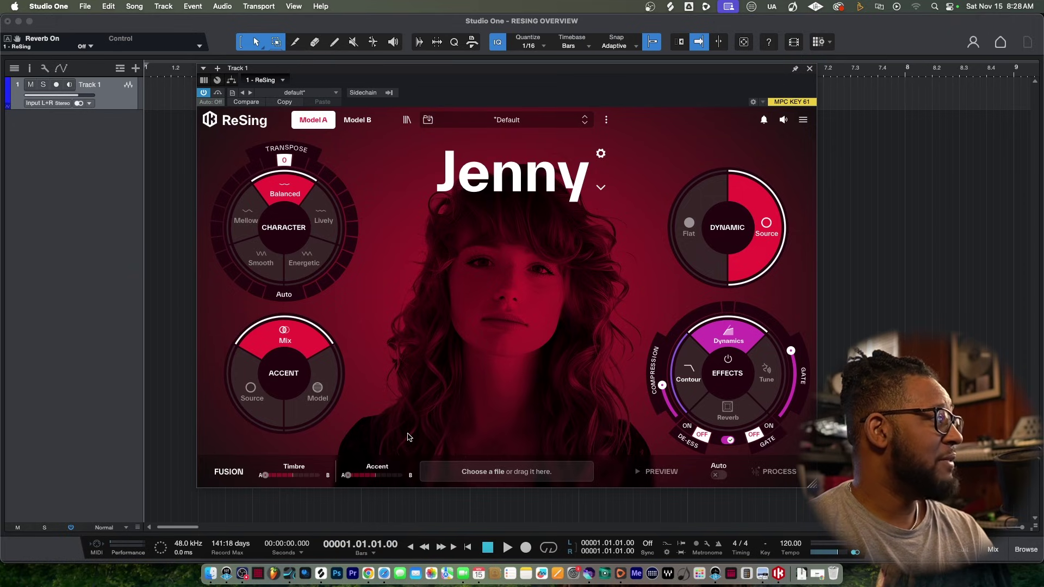
left_click(692, 231)
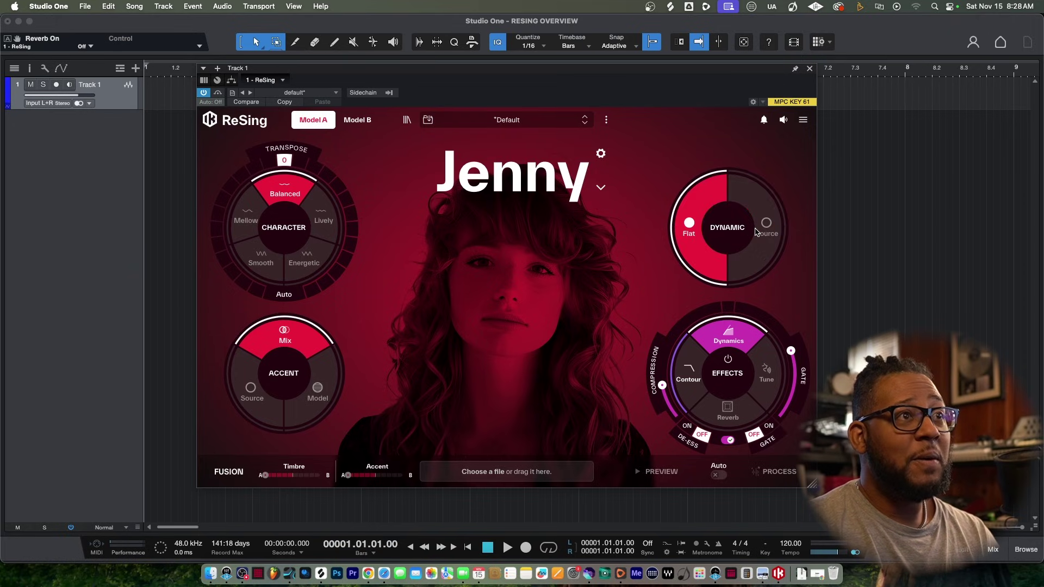
Look through the Reverb, Contour and Dynamics effect controls.
left_click(727, 396)
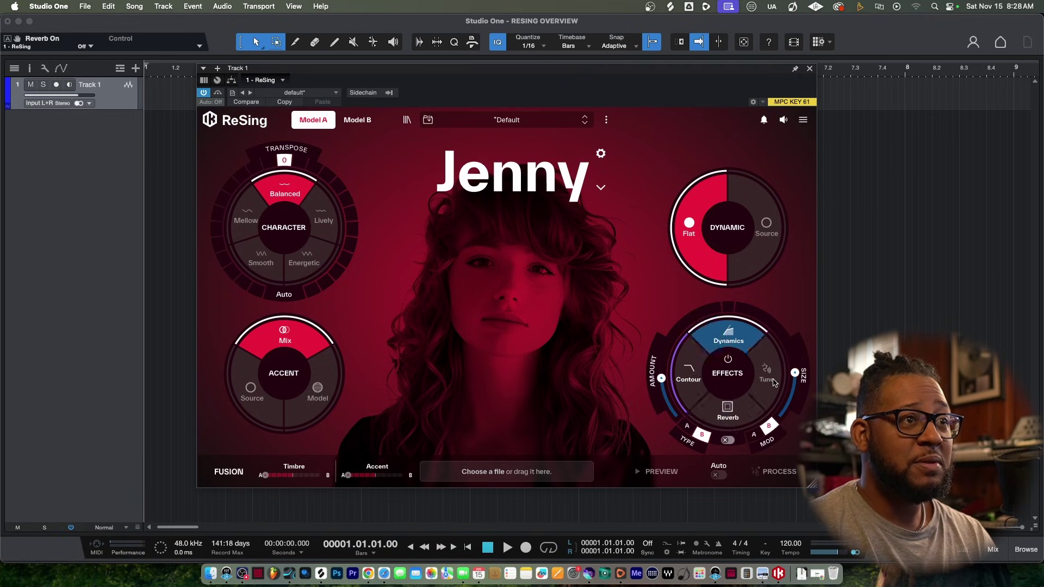
left_click(686, 370)
left_click(717, 347)
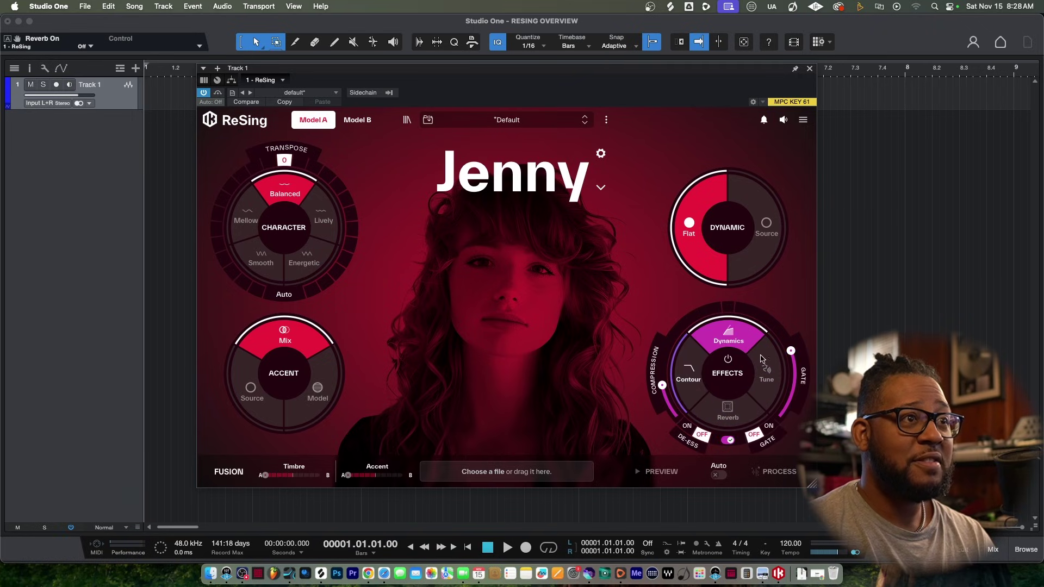
left_click(736, 339)
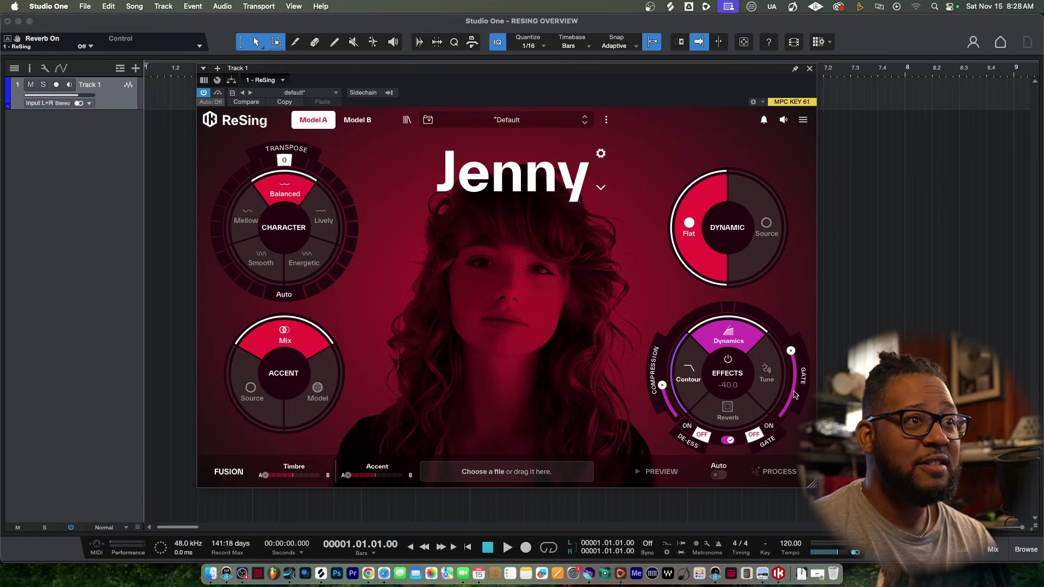
Set the Tune effect's scale to Custom and exclude the notes C, D, F and F#.
left_click(753, 376)
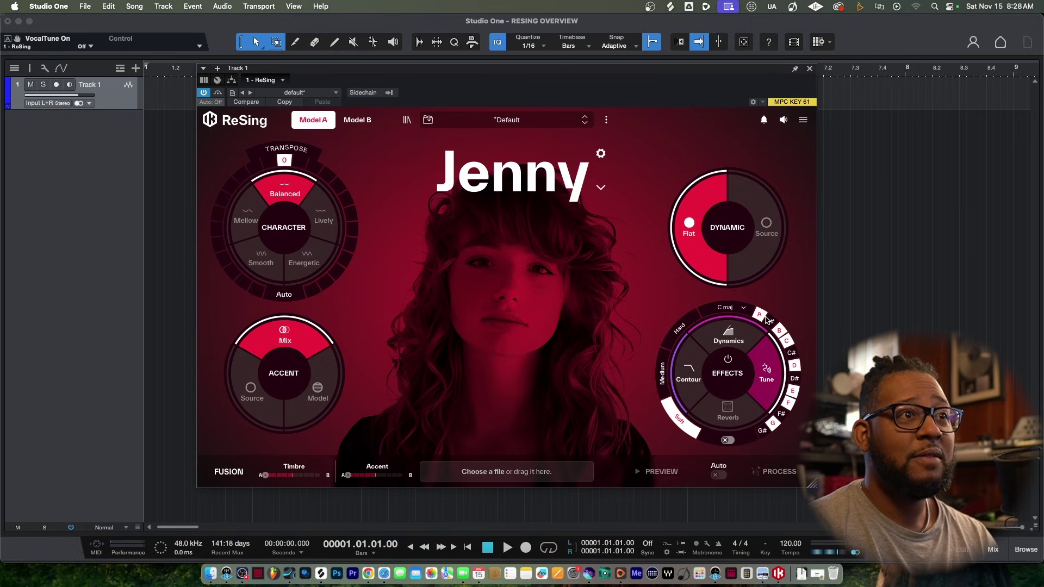
left_click(728, 308)
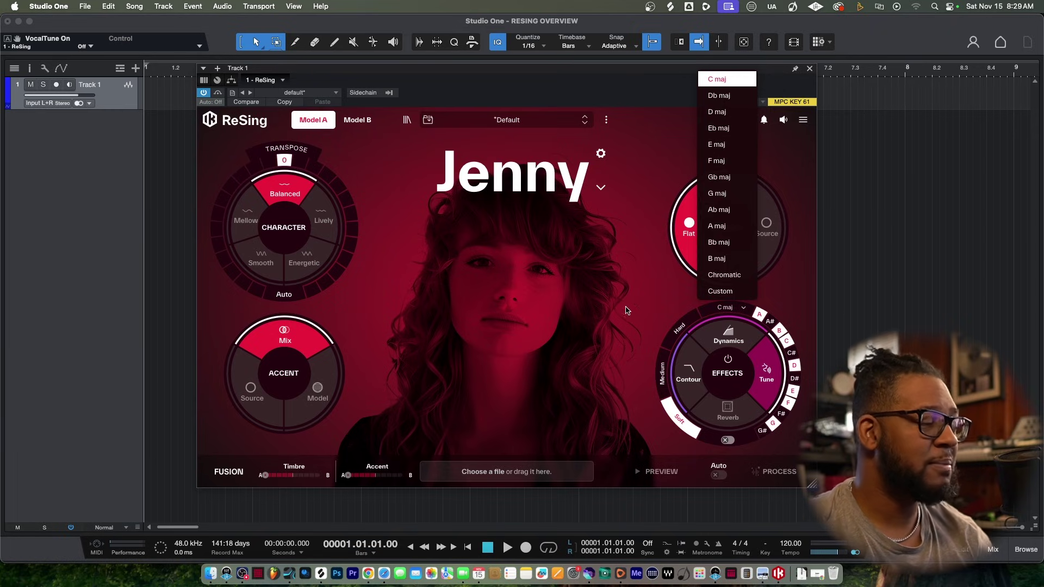
left_click(714, 294)
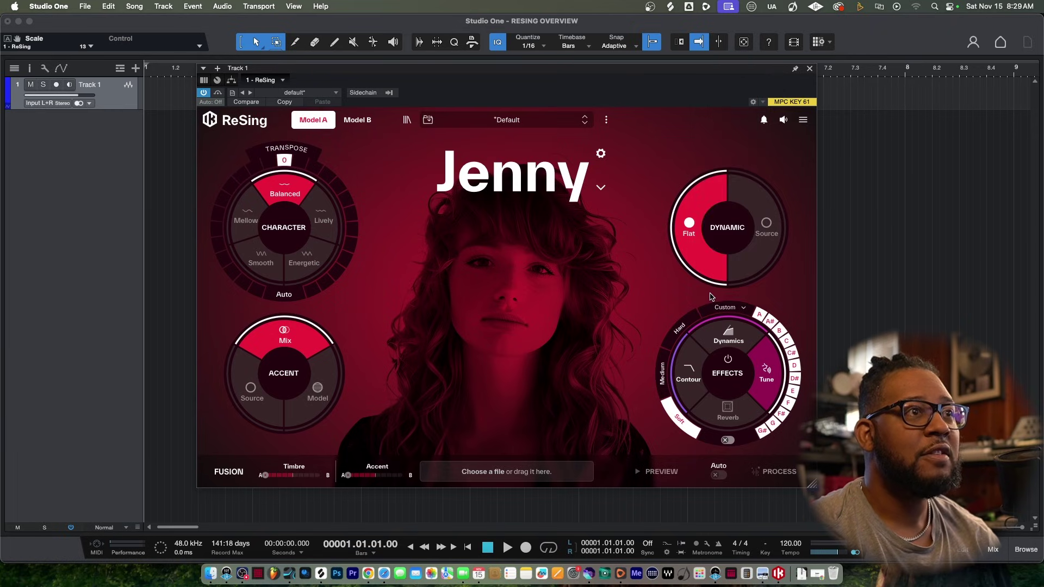
left_click(786, 340)
left_click(794, 365)
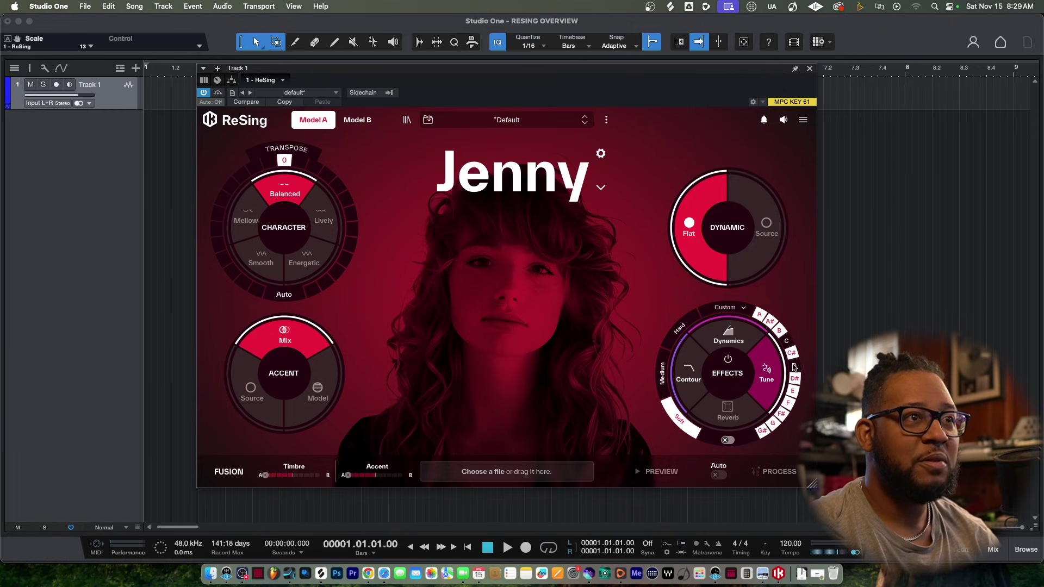
left_click(788, 403)
left_click(781, 413)
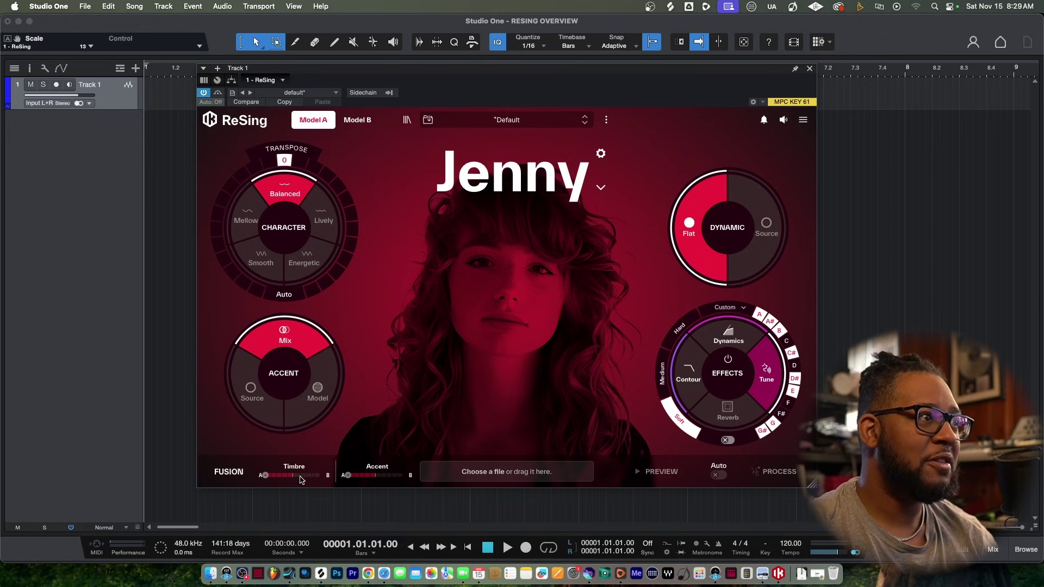
Load the Aaron voice as Model B from the Models Browser.
left_click(341, 123)
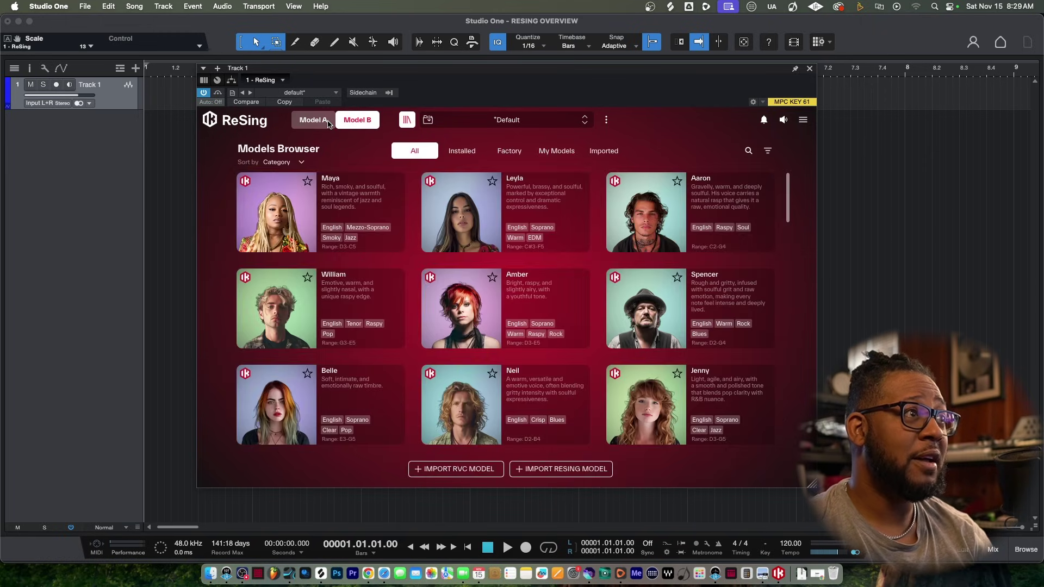
mouse_move(480, 241)
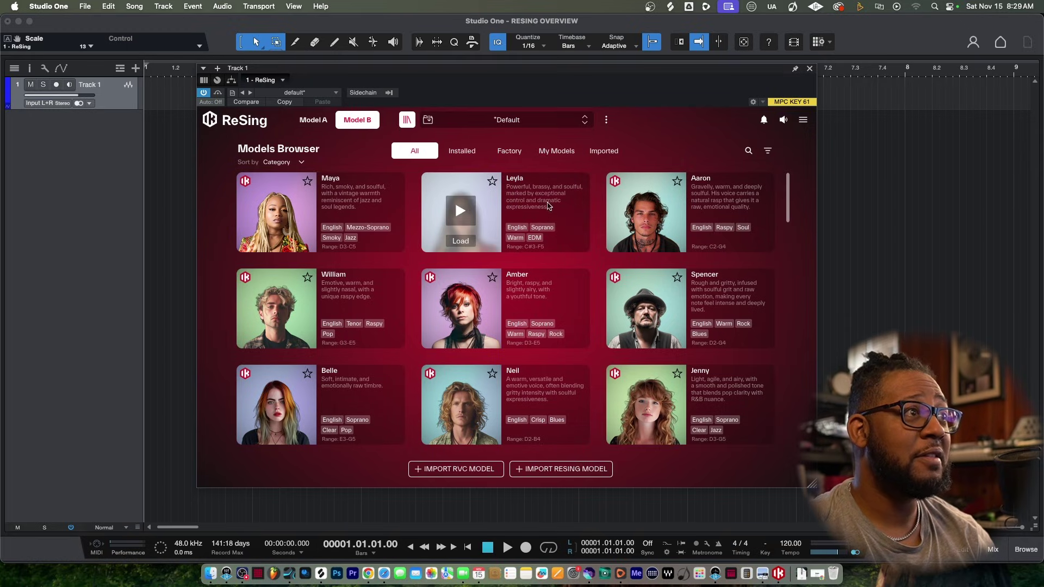
left_click(688, 217)
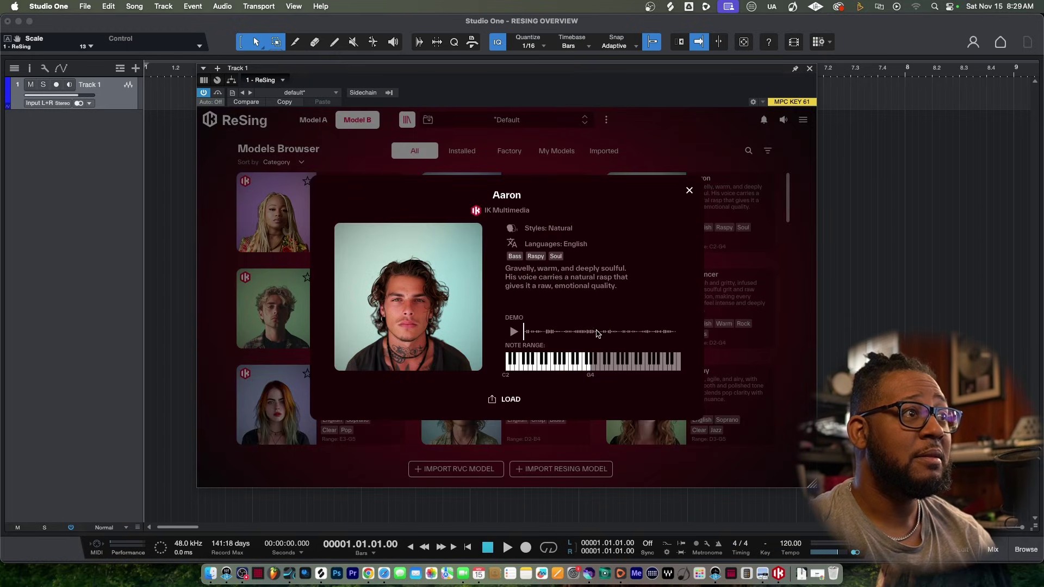
left_click(510, 400)
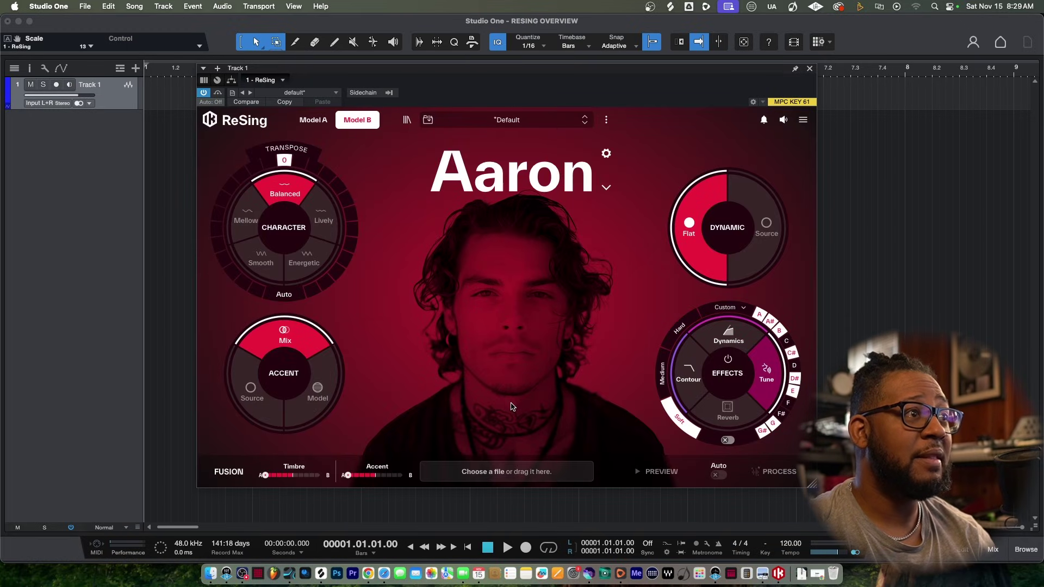
Switch back to Model A, try the fusion Timbre control, and compare both models, ending on Model A.
left_click(329, 128)
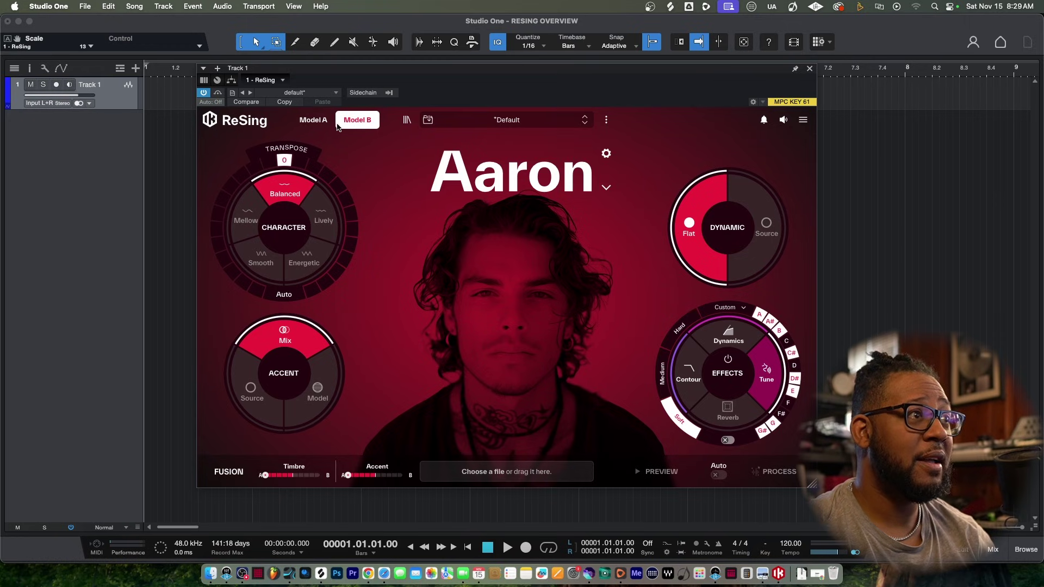
left_click(313, 120)
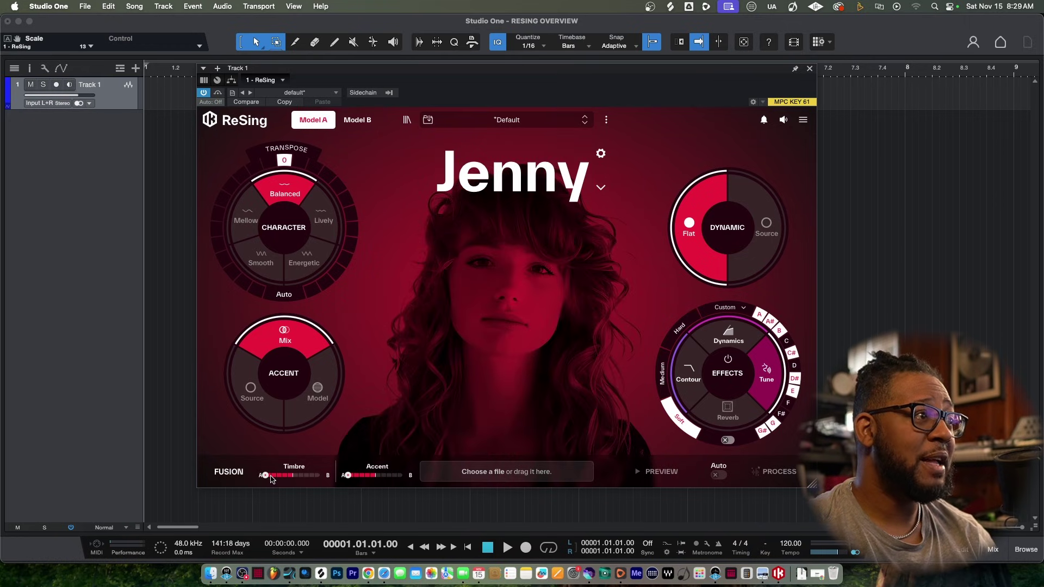
mouse_move(269, 478)
left_mouse_down()
mouse_move(323, 480)
mouse_move(265, 479)
left_mouse_up()
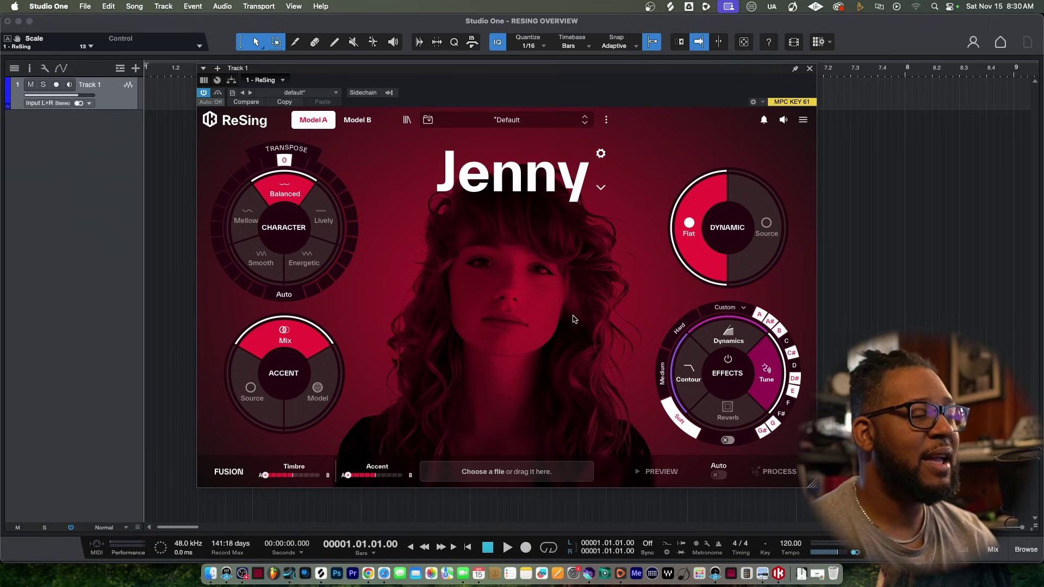
left_click(357, 119)
left_click(313, 120)
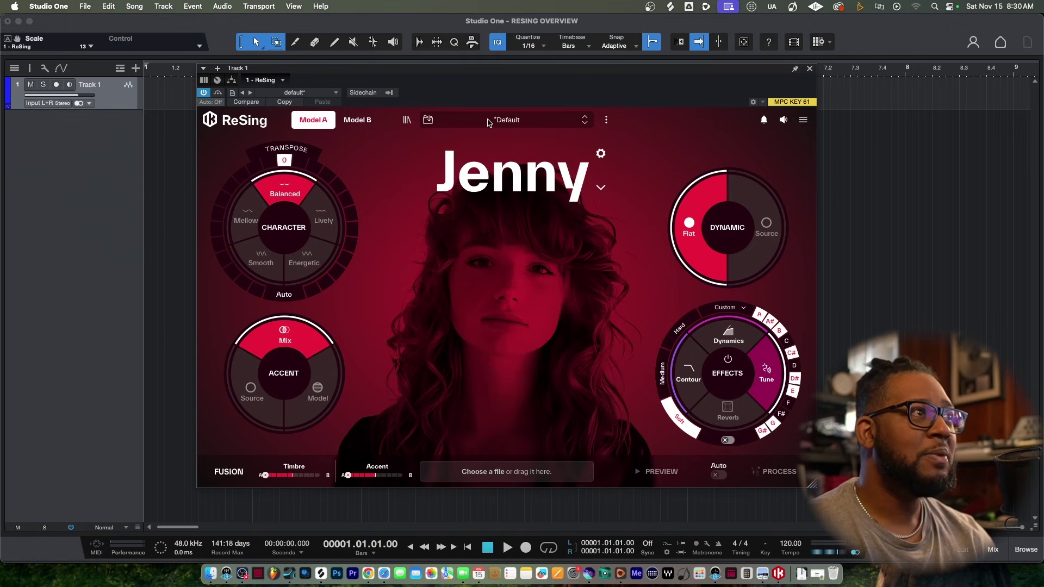
Browse all available voice models in the Models Browser and check the imported ones.
left_click(407, 119)
scroll(515, 234, "down", 5)
scroll(515, 234, "down", 5)
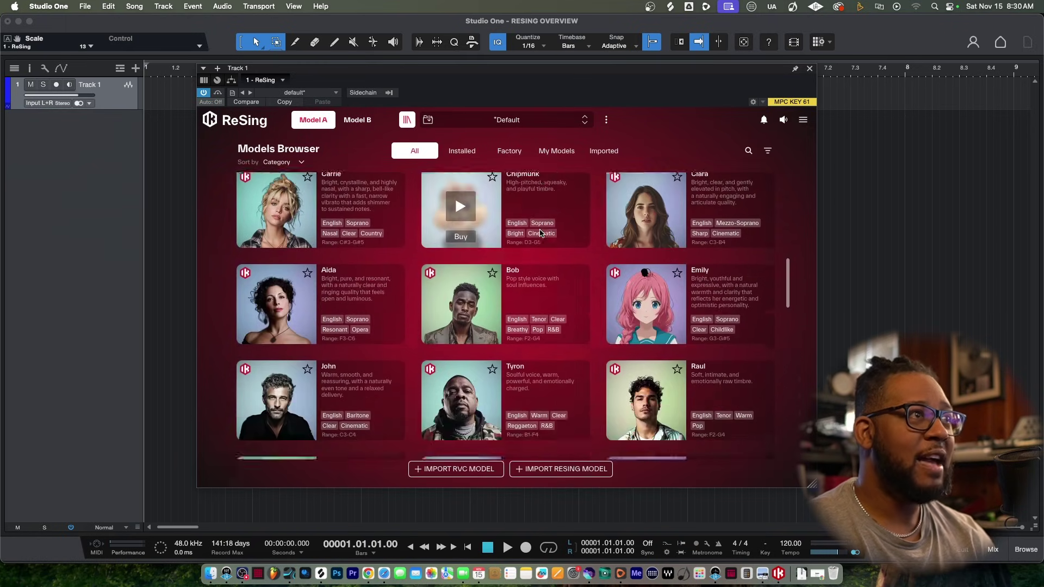
left_click(603, 151)
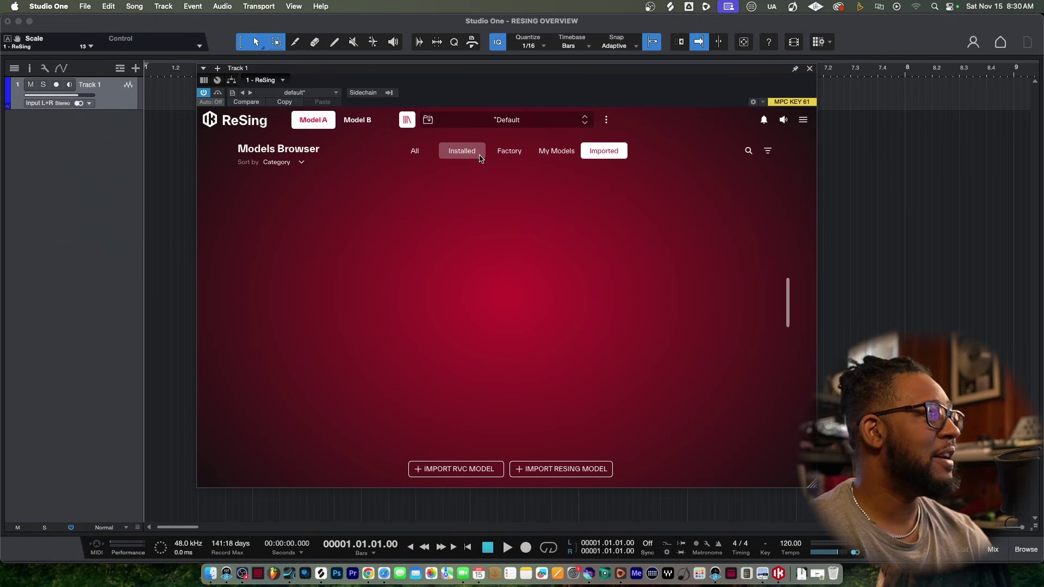
left_click(426, 154)
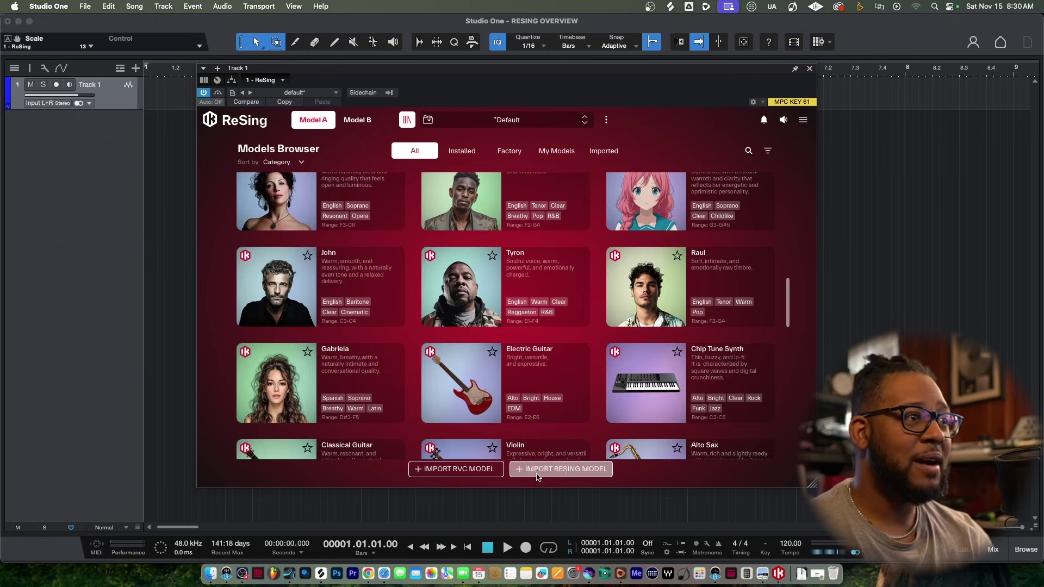
Review the Installed, Factory, My Models and Imported categories, looking through the installed voices and instruments.
left_click(462, 150)
scroll(404, 326, "down", 5)
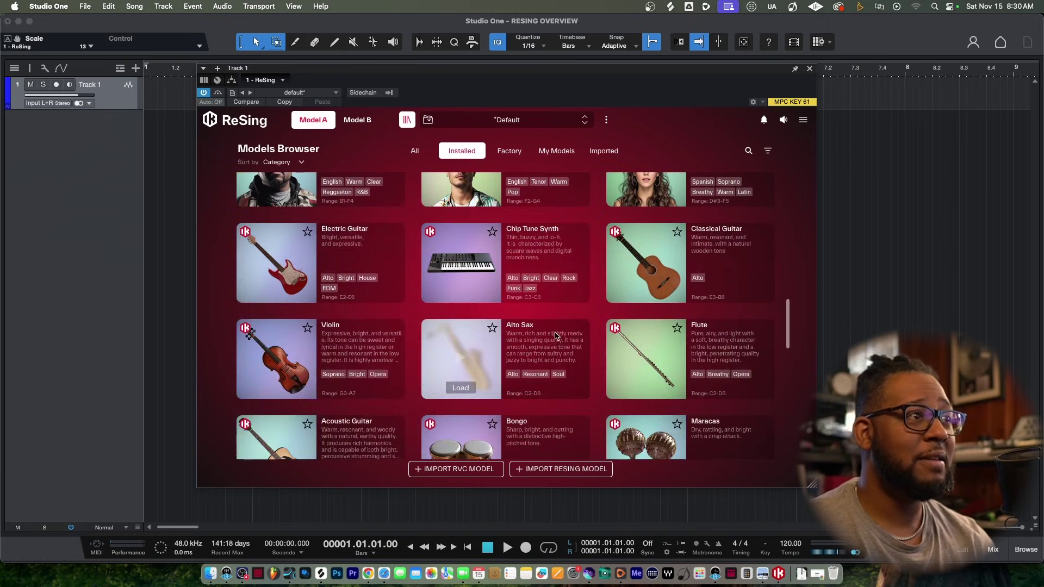
scroll(404, 344, "down", 5)
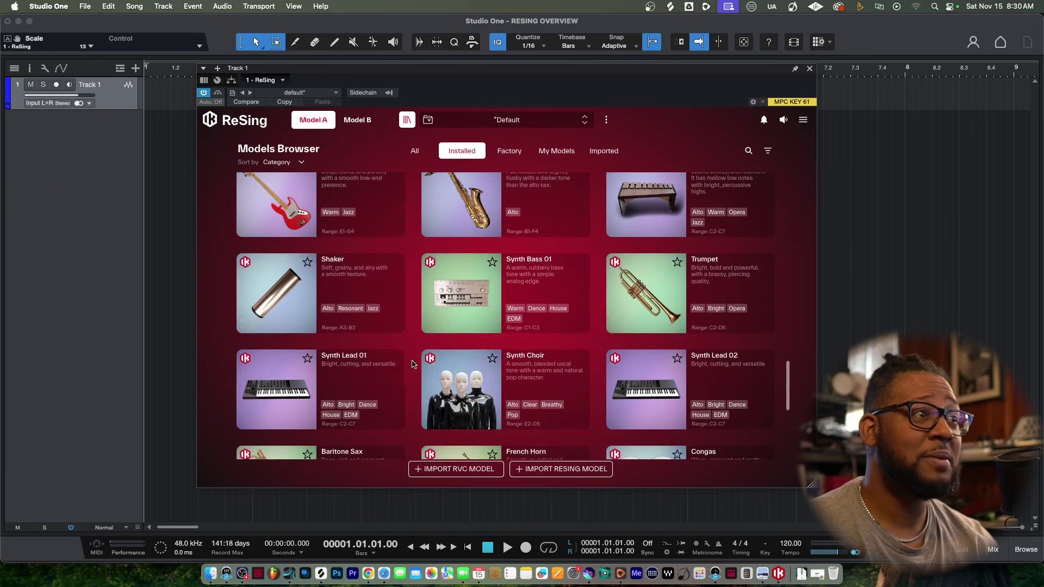
scroll(544, 327, "up", 10)
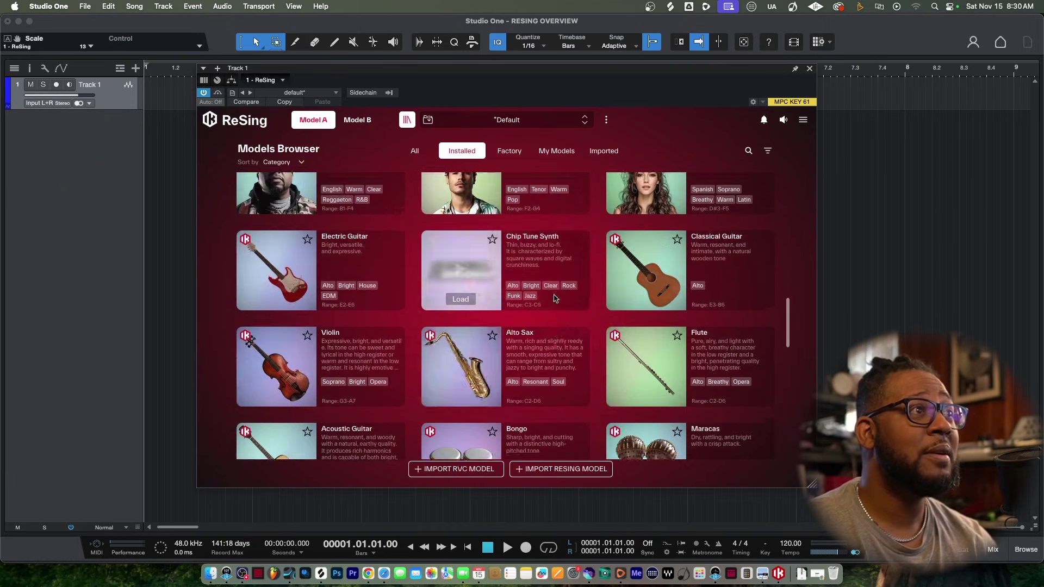
left_click(537, 152)
left_click(529, 155)
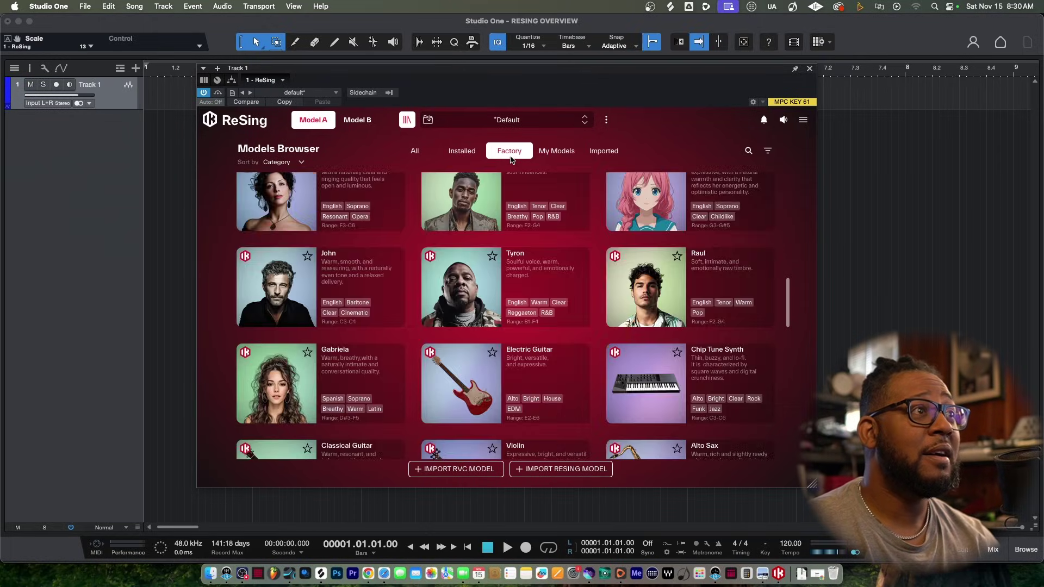
left_click(557, 152)
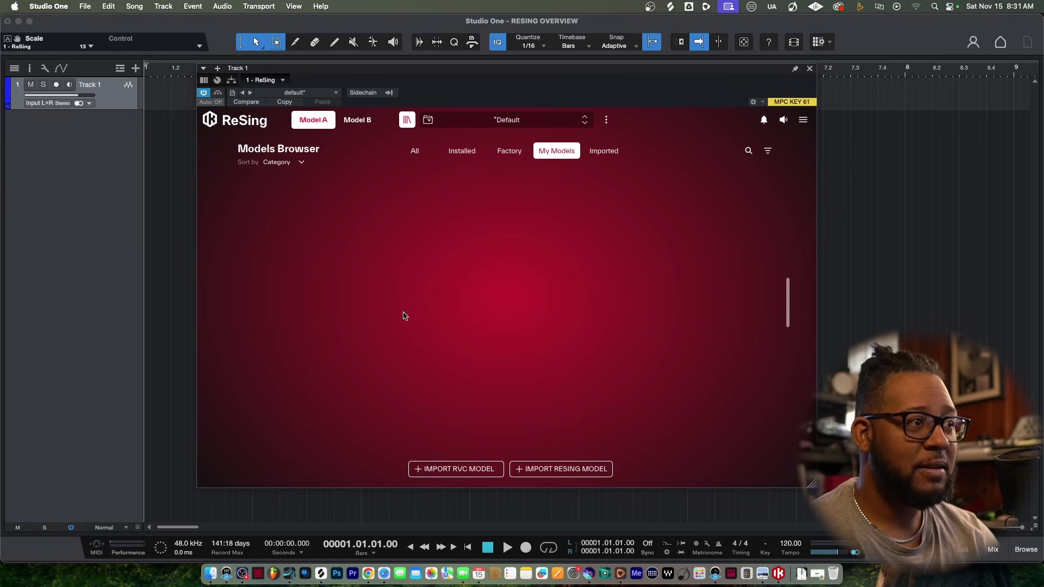
left_click(601, 157)
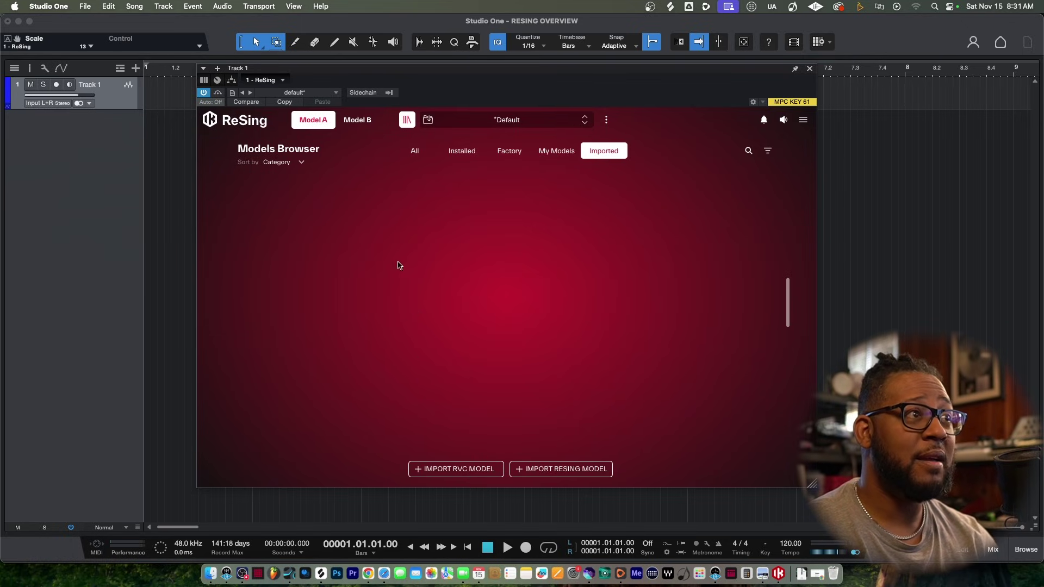
Show all models, then review the General, Info, Account and Models pages of the ReSing settings and close them.
left_click(412, 152)
left_click(803, 121)
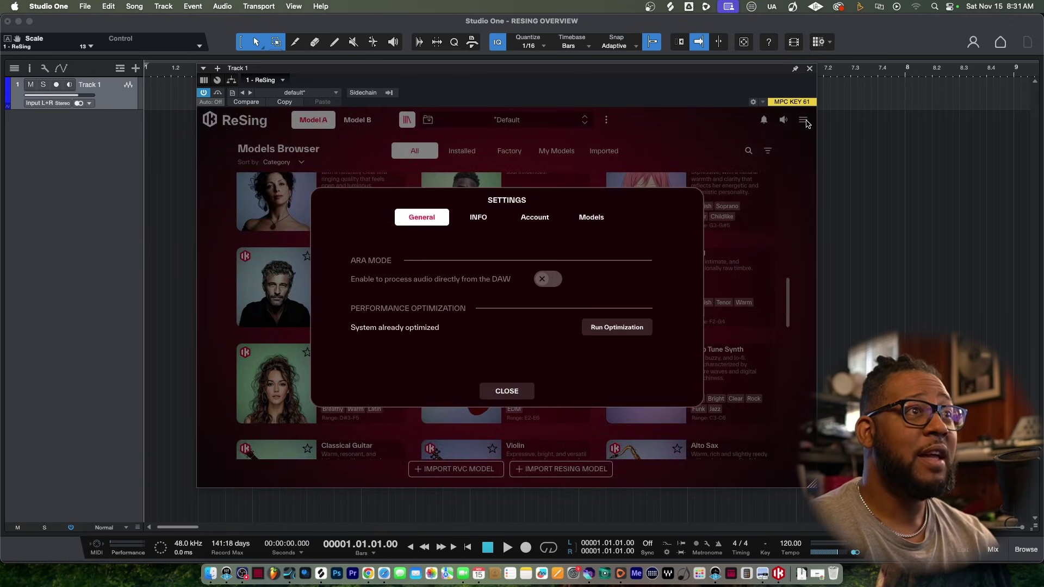
left_click(480, 219)
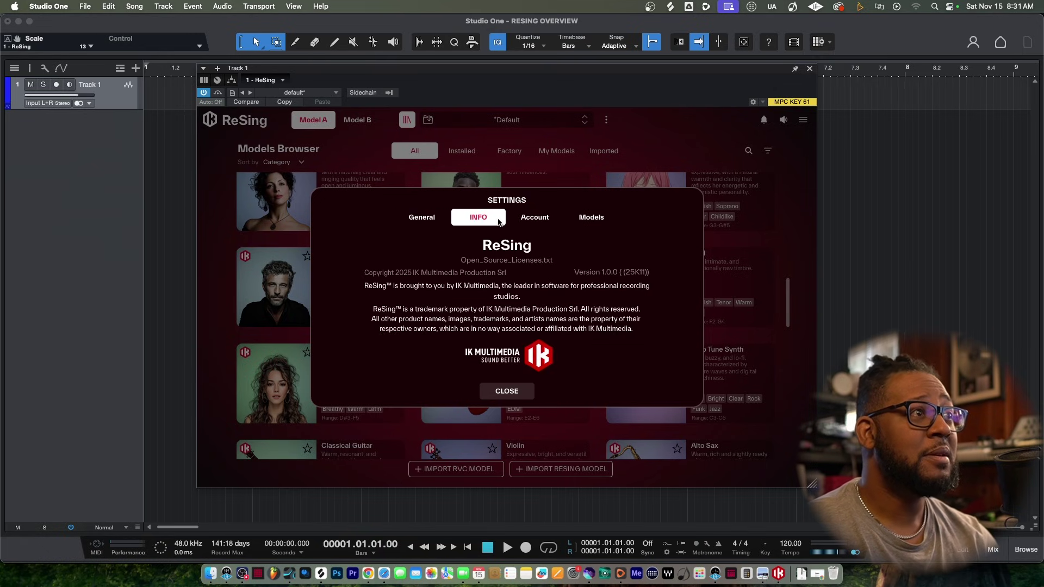
left_click(541, 218)
left_click(579, 217)
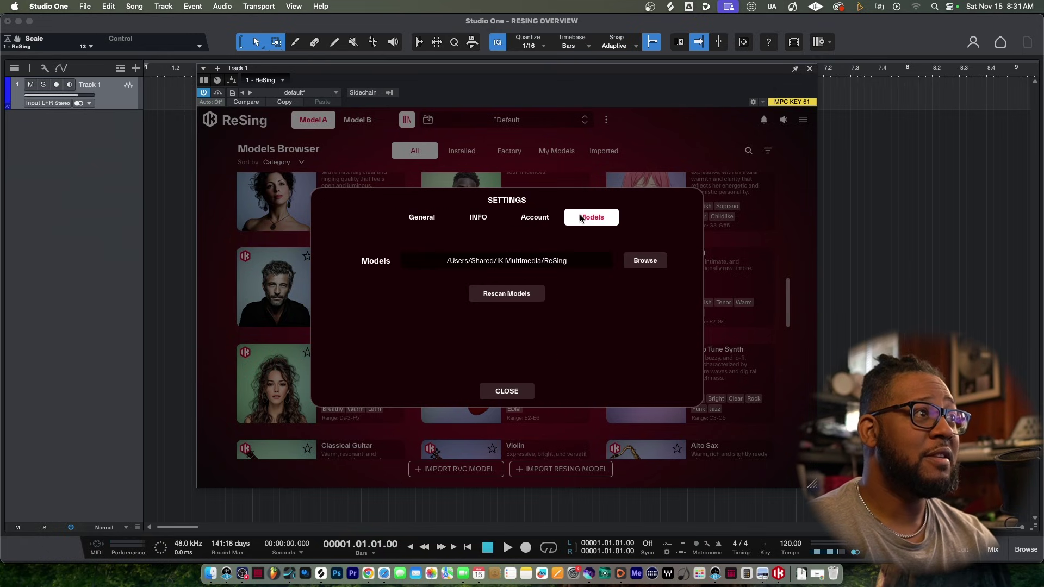
left_click(506, 391)
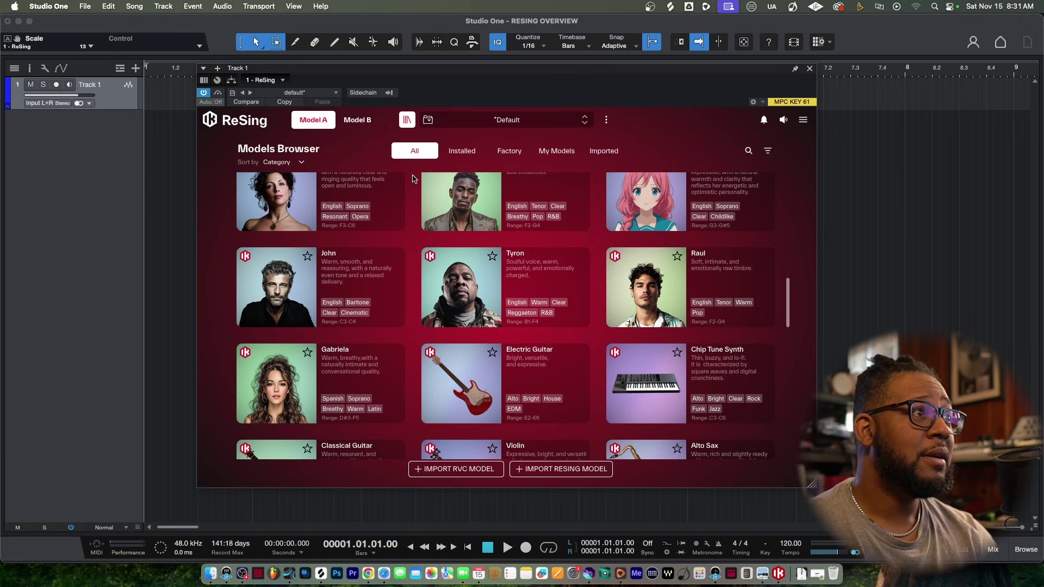
Check the Installed category against the full model list and leave the Models Browser.
left_click(461, 155)
left_click(416, 152)
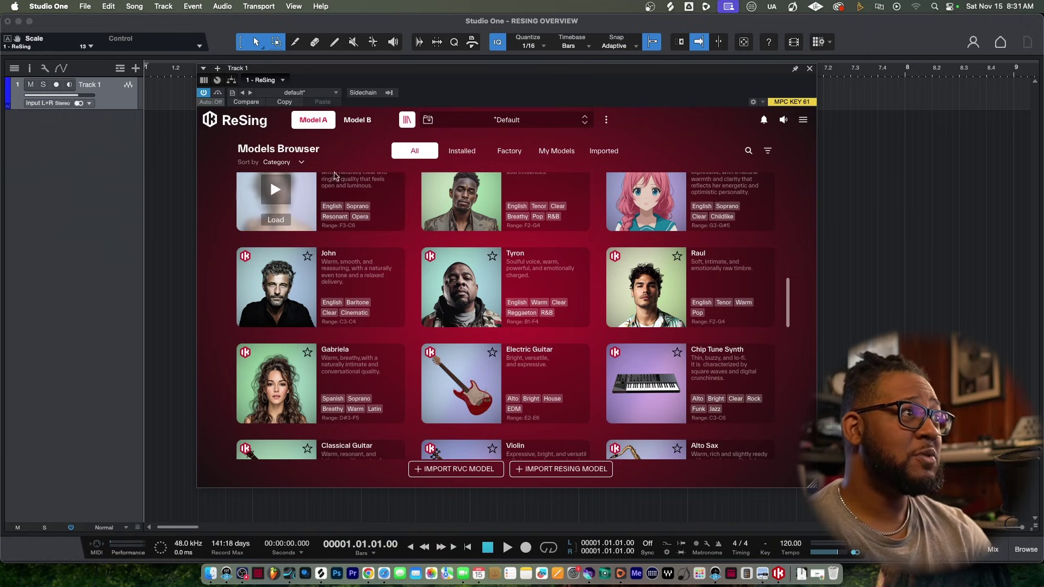
left_click(407, 120)
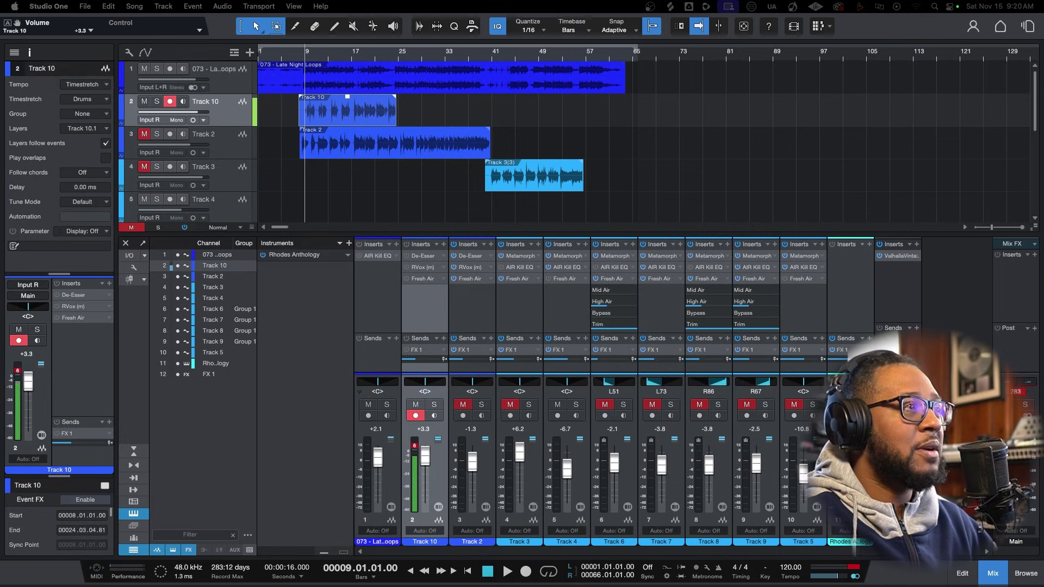
Play the song from bar 9, muting the Late Night Loops track for a while to hear the Track 10 vocal alone, and stop playback.
left_click(508, 571)
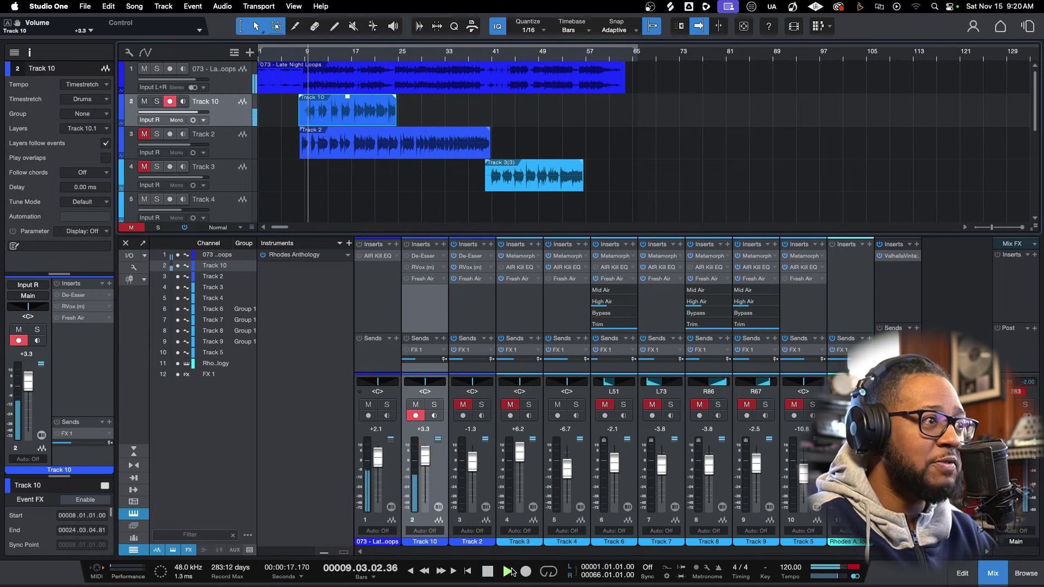
left_click(368, 405)
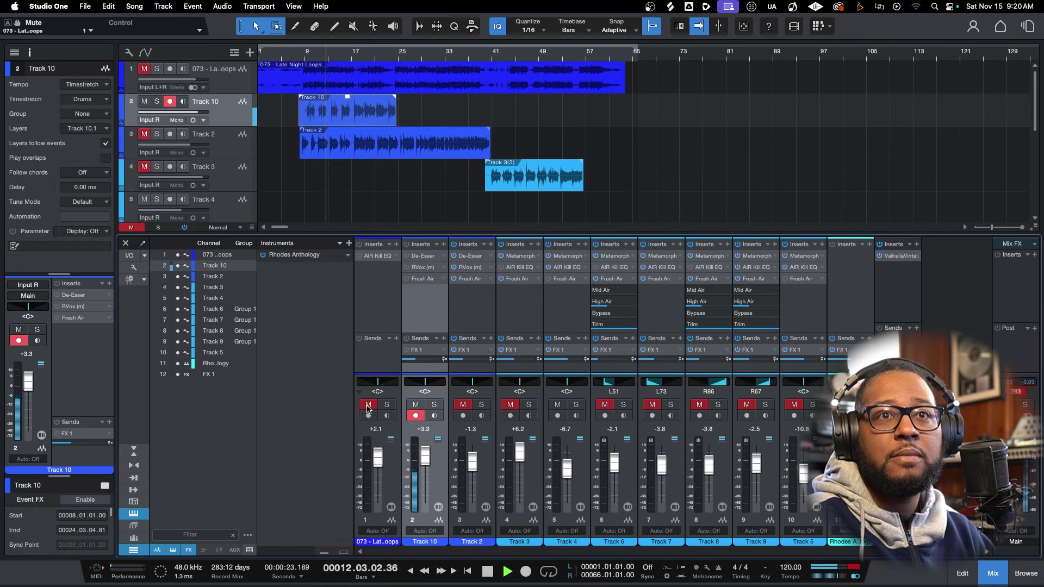
left_click(368, 405)
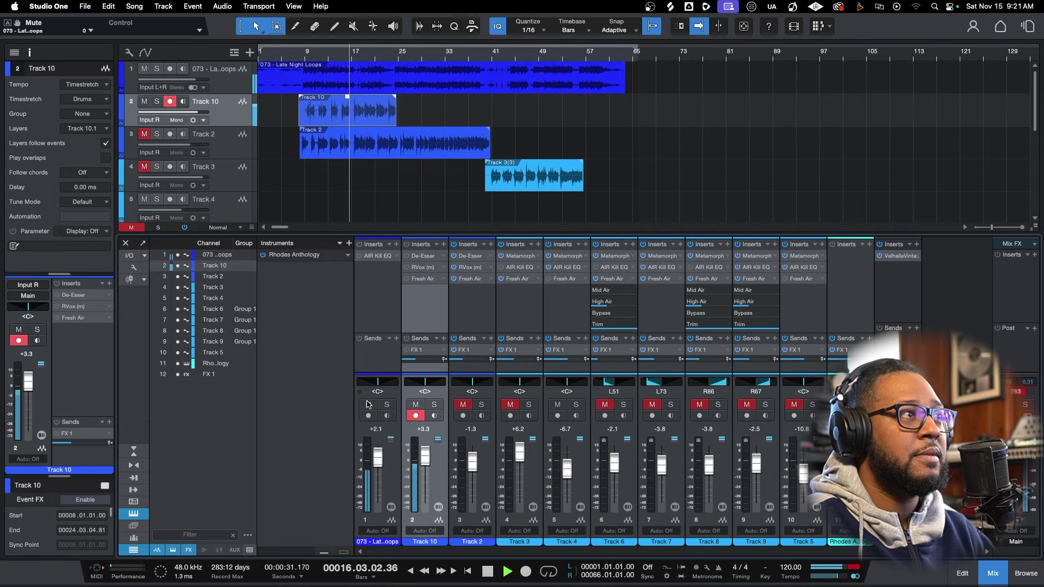
key("space")
Assign ReSing as the Event FX editor of the Track 10 audio event.
right_click(341, 122)
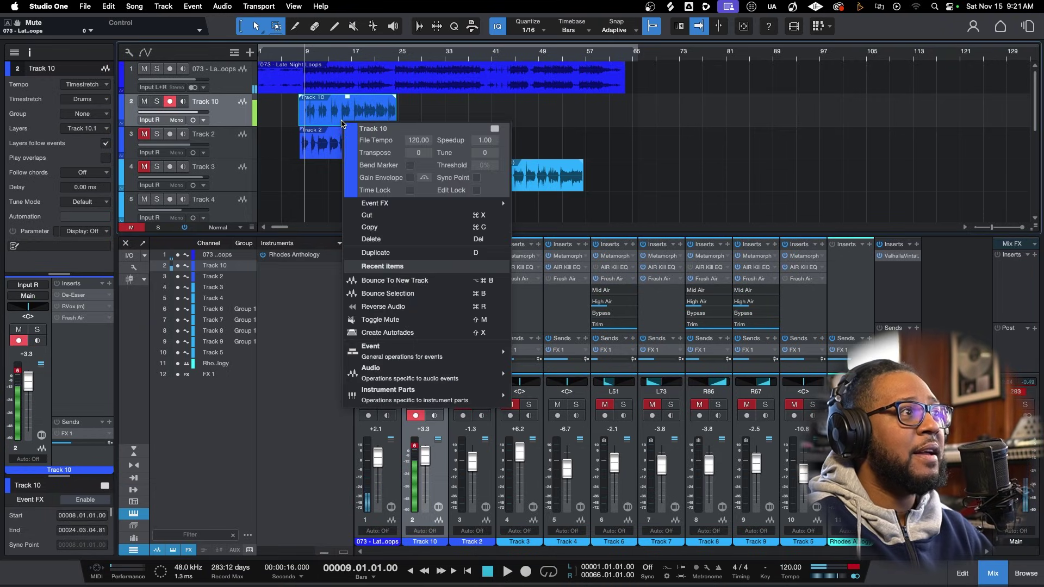
mouse_move(396, 206)
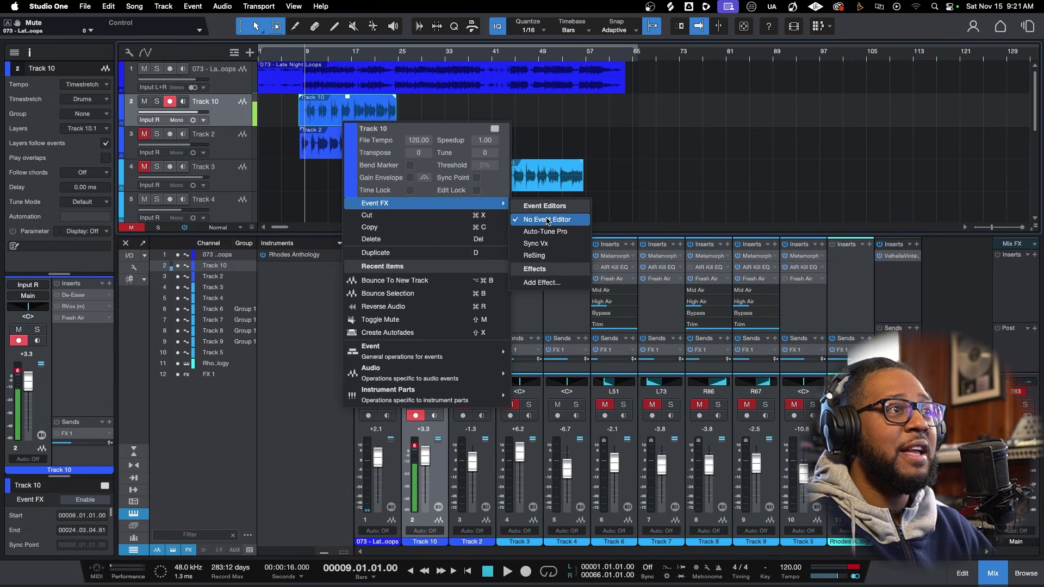
left_click(548, 257)
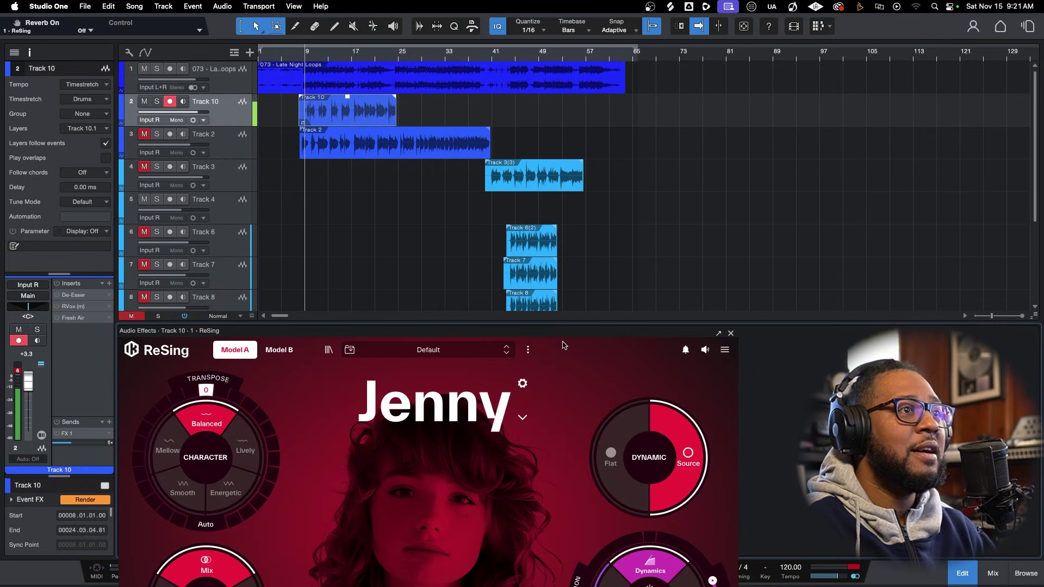
Replace the docked ReSing view with a floating editor window, enlarge it and place it below the Track 2 event.
left_click(731, 333)
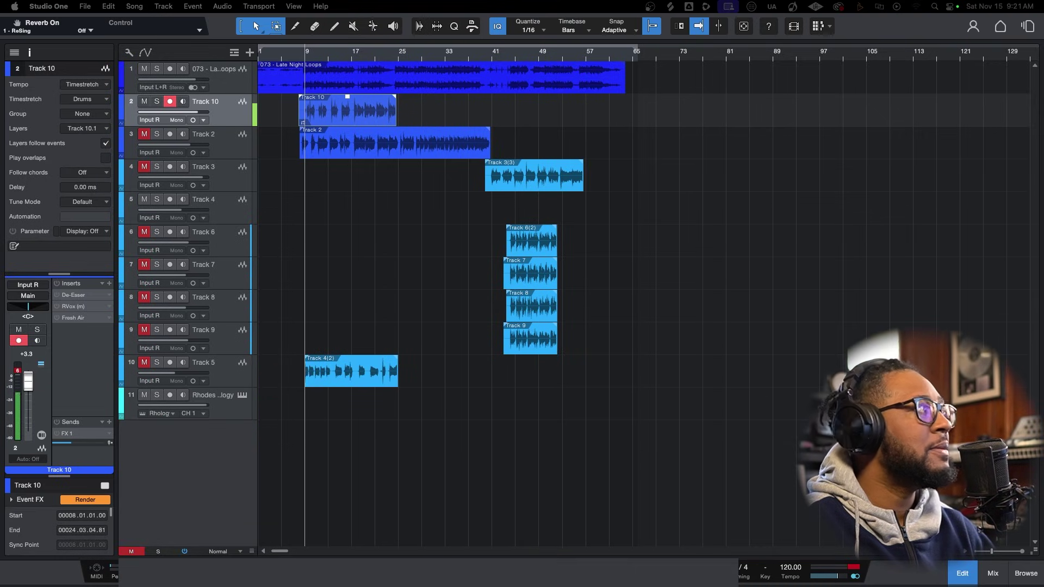
key("F2")
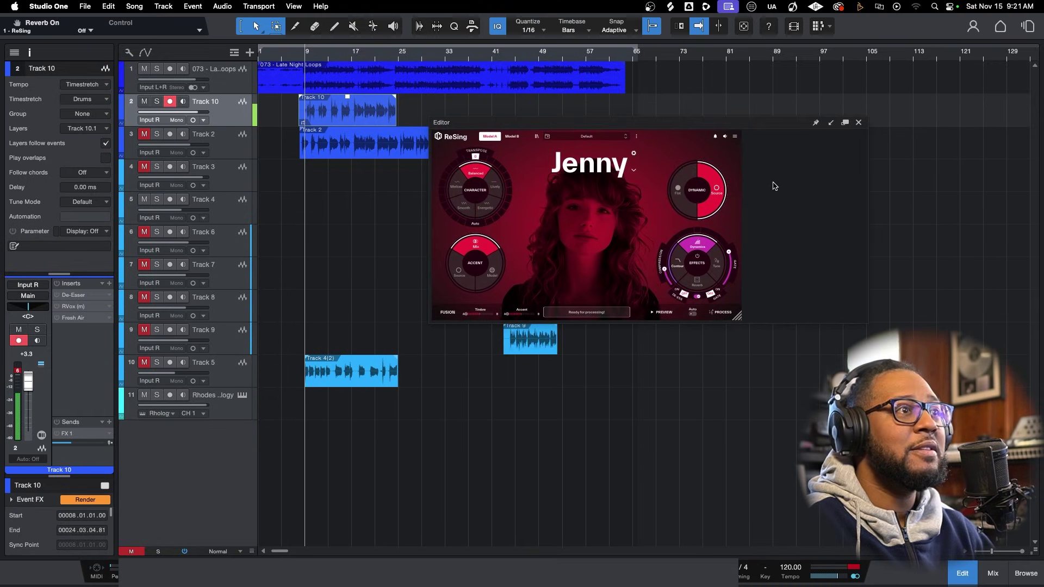
left_click_drag(736, 316, 781, 354)
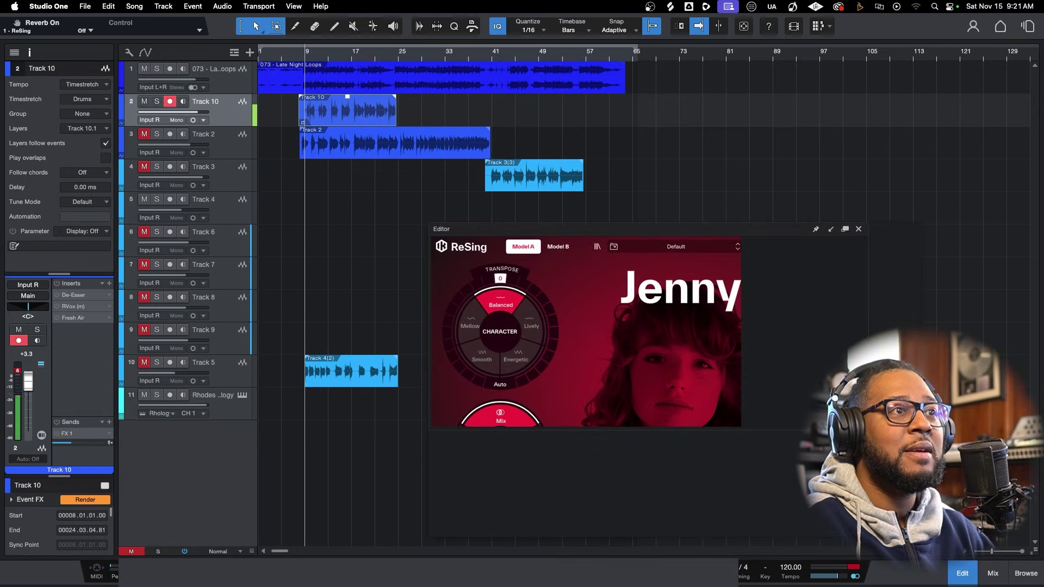
left_click_drag(748, 232, 727, 177)
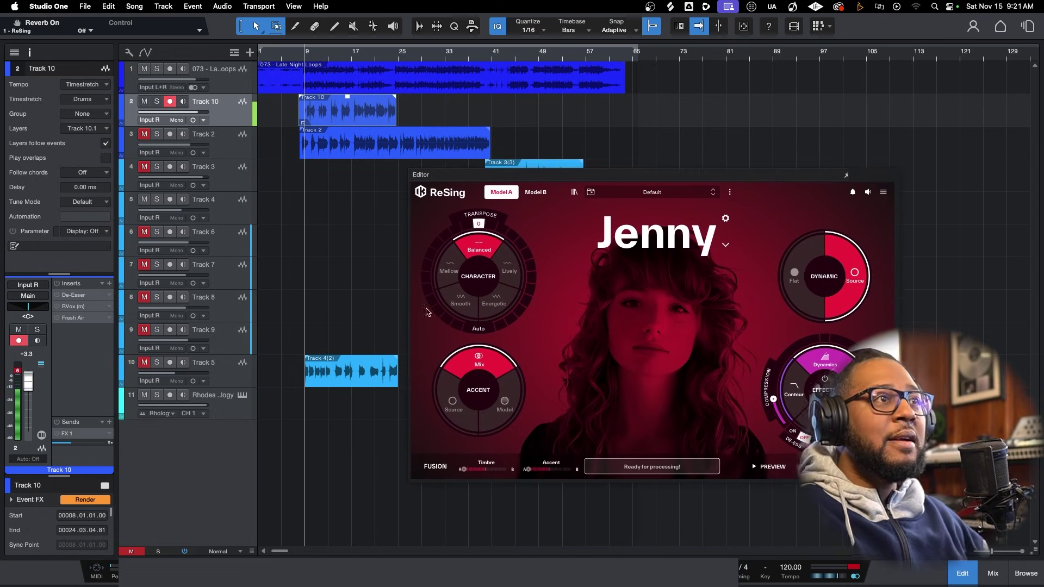
left_click_drag(619, 177, 509, 196)
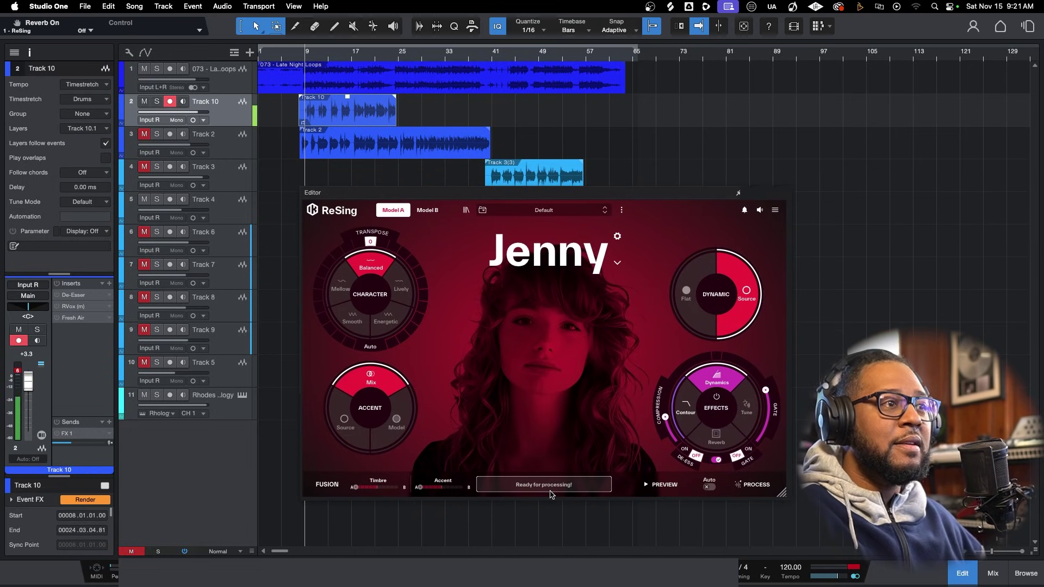
Preview the Track 10 vocal with the Jenny voice model in ReSing.
left_click(651, 487)
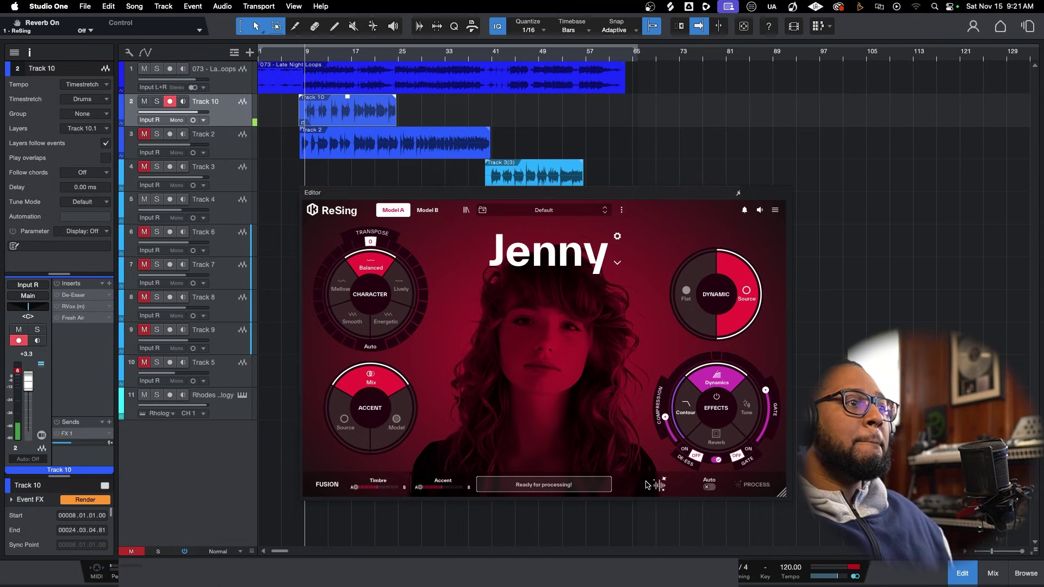
left_click(652, 488)
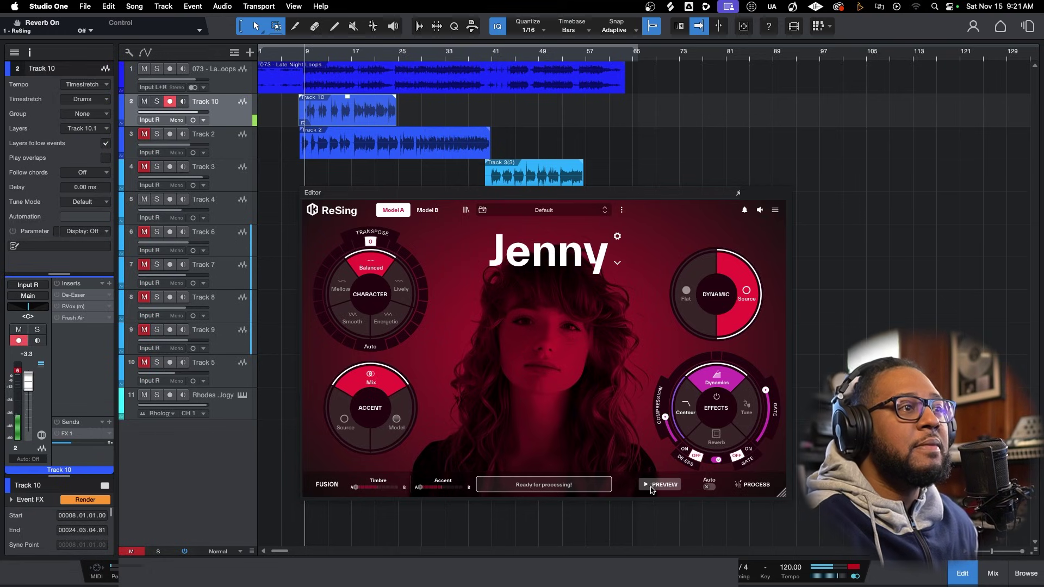
left_click(653, 489)
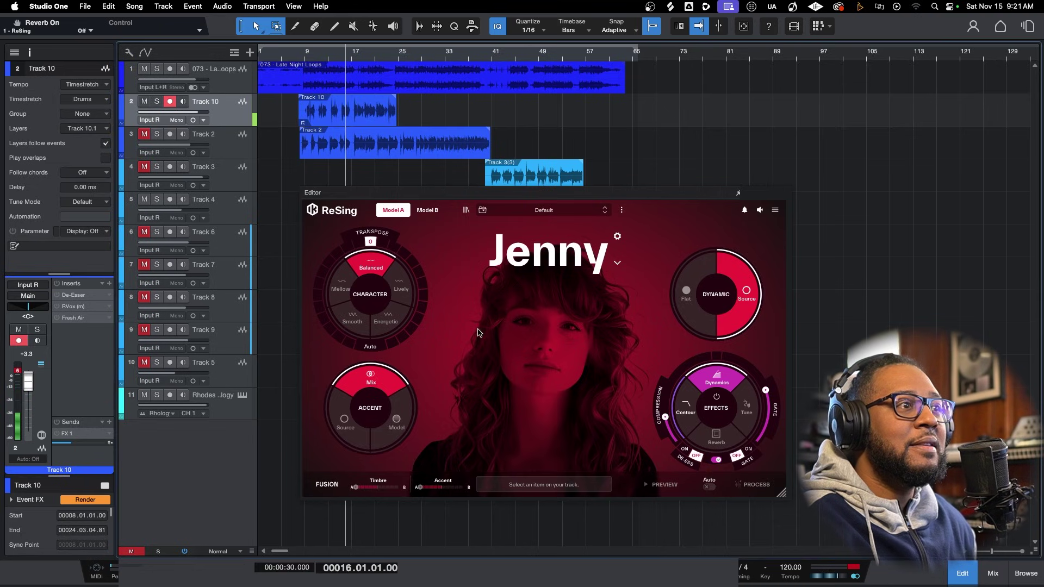
Process the Track 10 event with the Jenny model and listen to the result from bar 9.
left_click(370, 124)
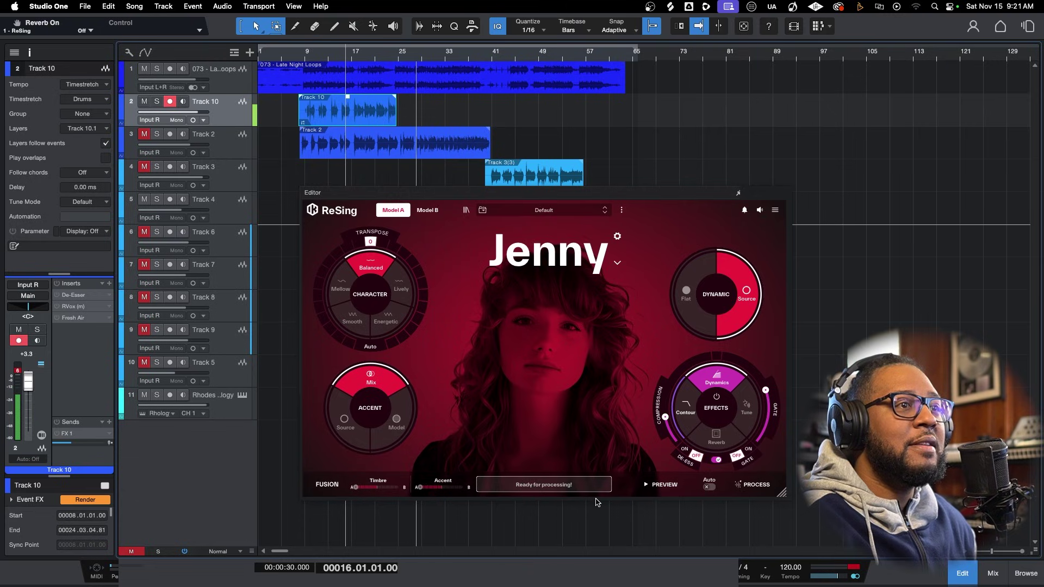
left_click(753, 485)
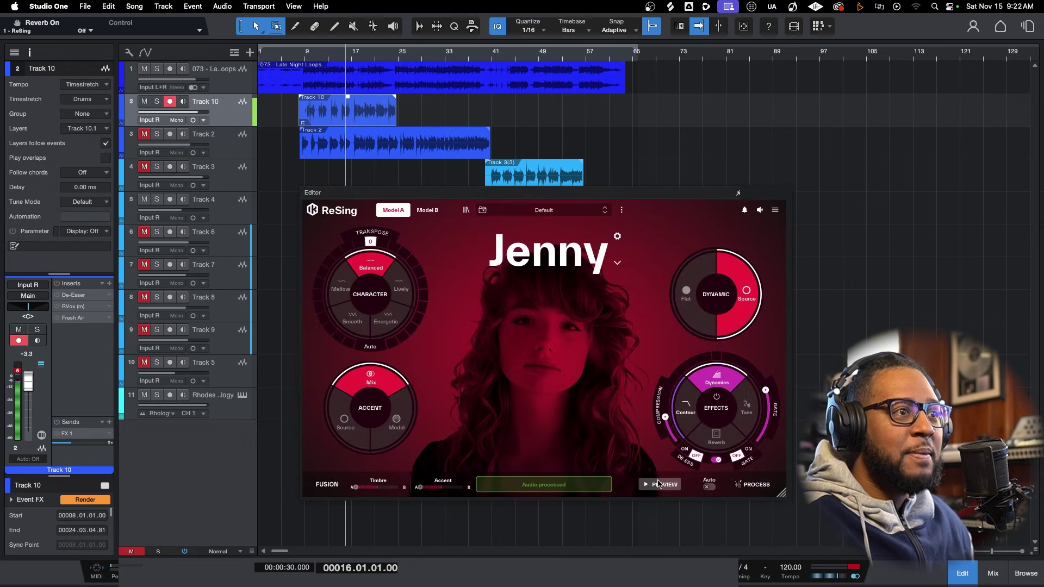
left_click(306, 58)
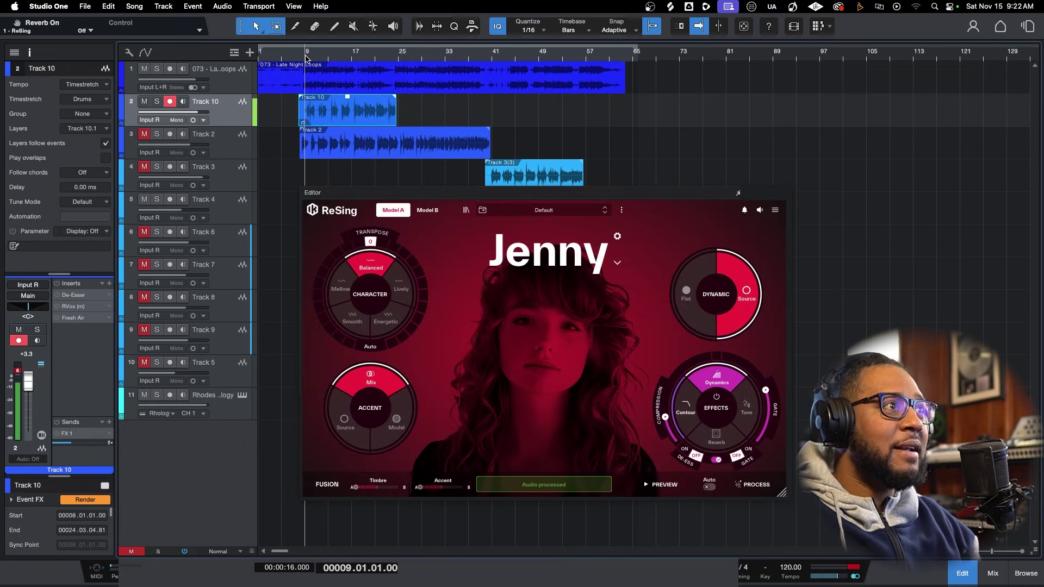
key("space")
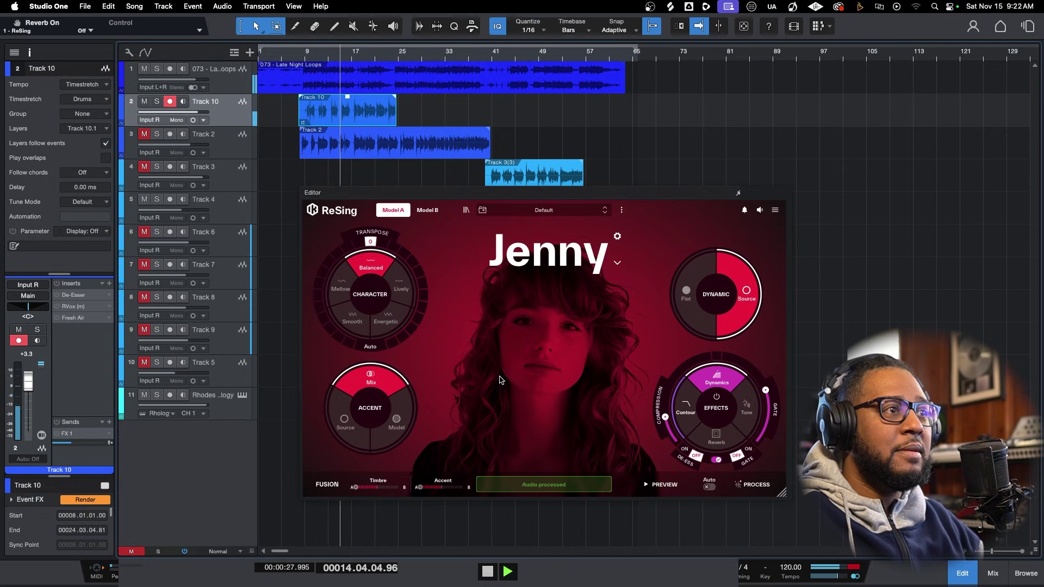
key("space")
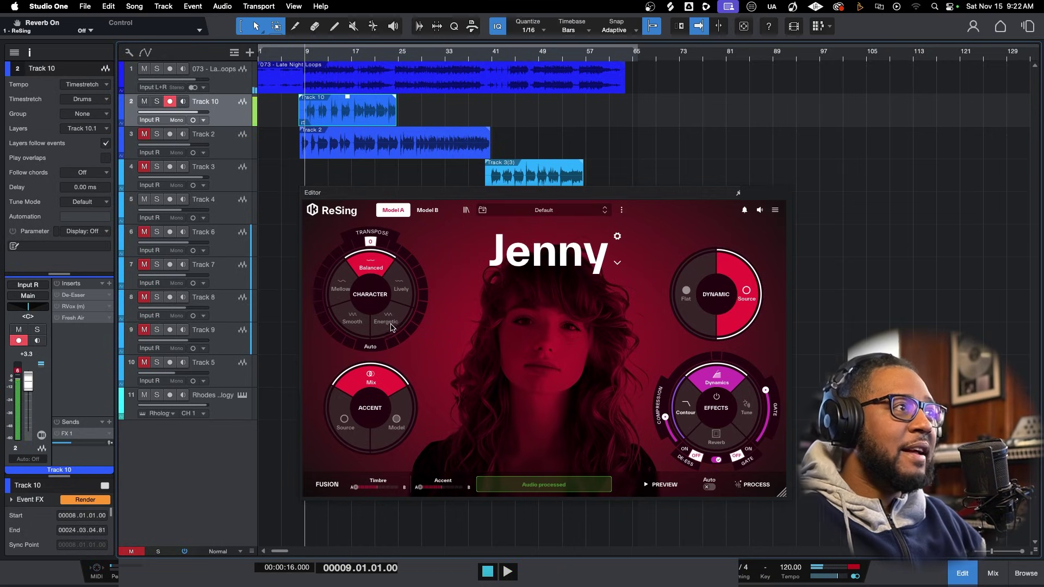
Set Transpose to 12, reprocess the Track 10 vocal and listen to the result.
left_click(393, 347)
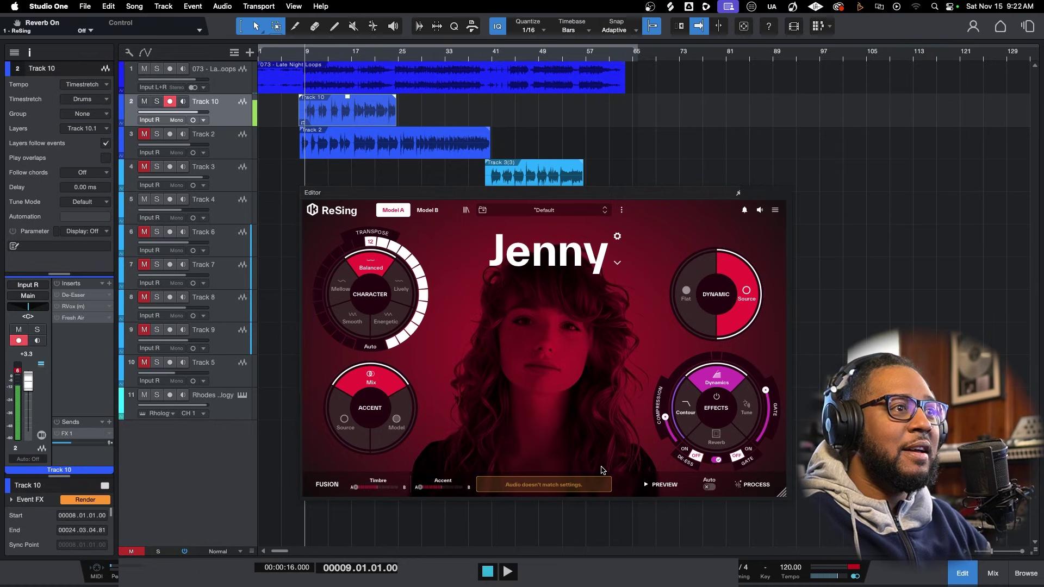
left_click(752, 485)
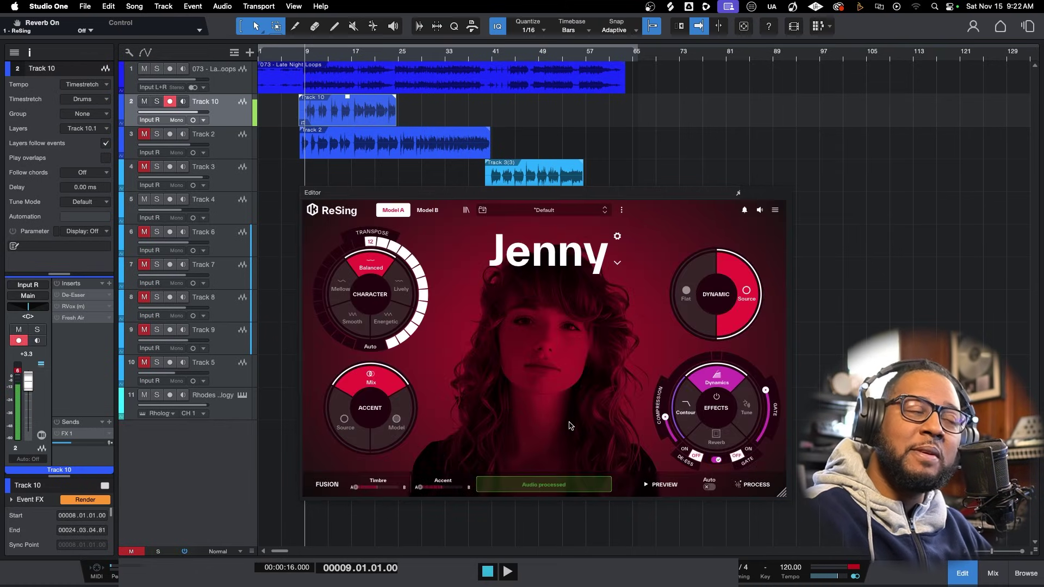
key("space")
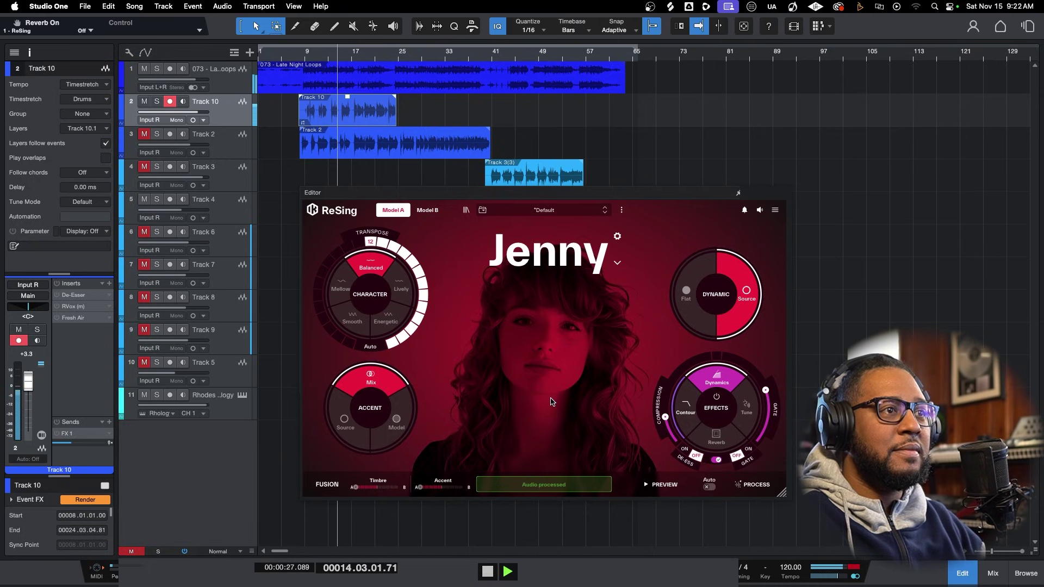
key("space")
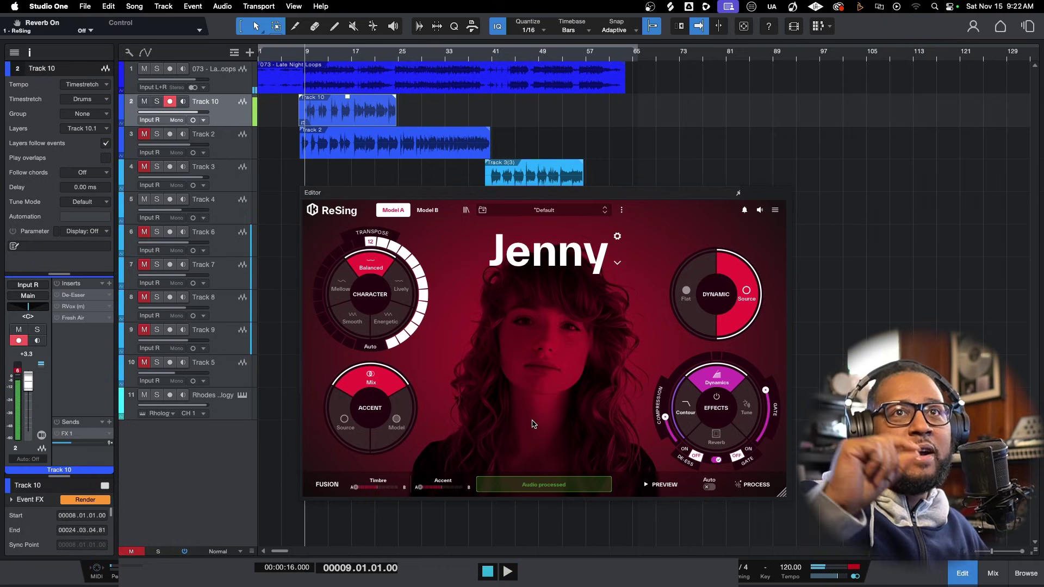
Select the Rhodes Anthology track, set the ReSing Tune effect's key to Ab maj, and check the Contour effect before returning to Tune.
left_click(749, 416)
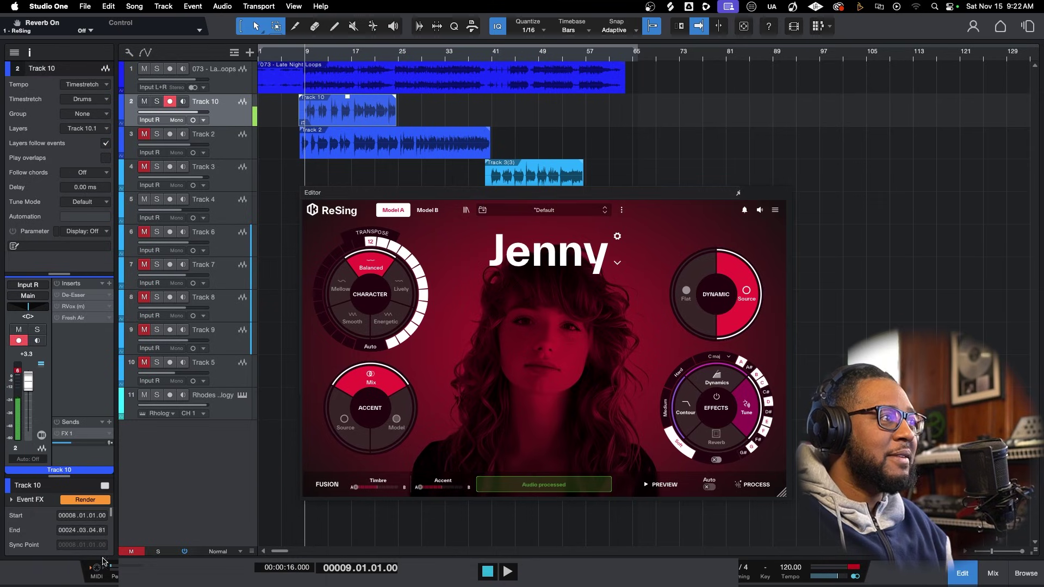
left_click(221, 406)
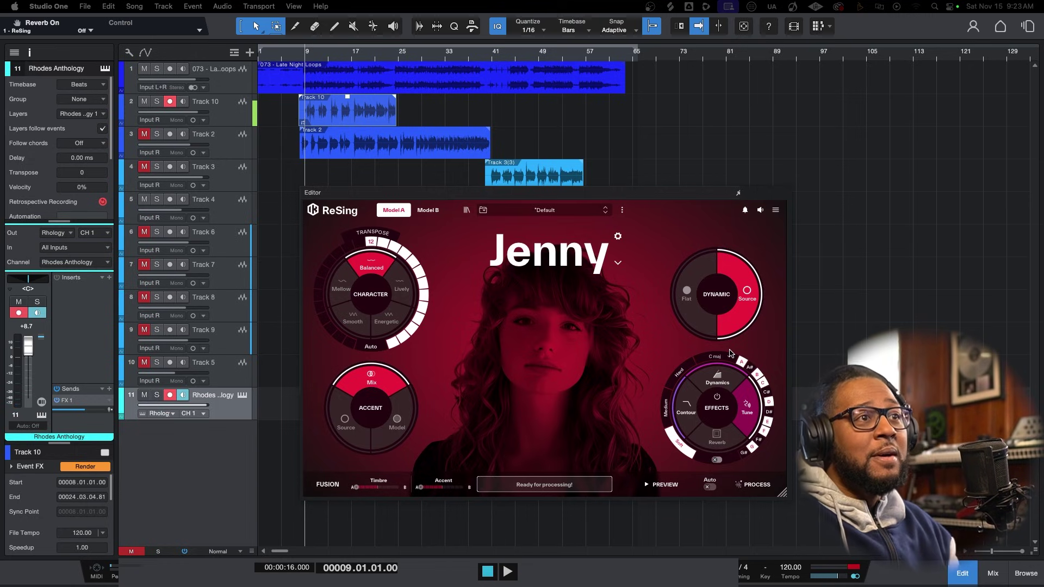
left_click(728, 357)
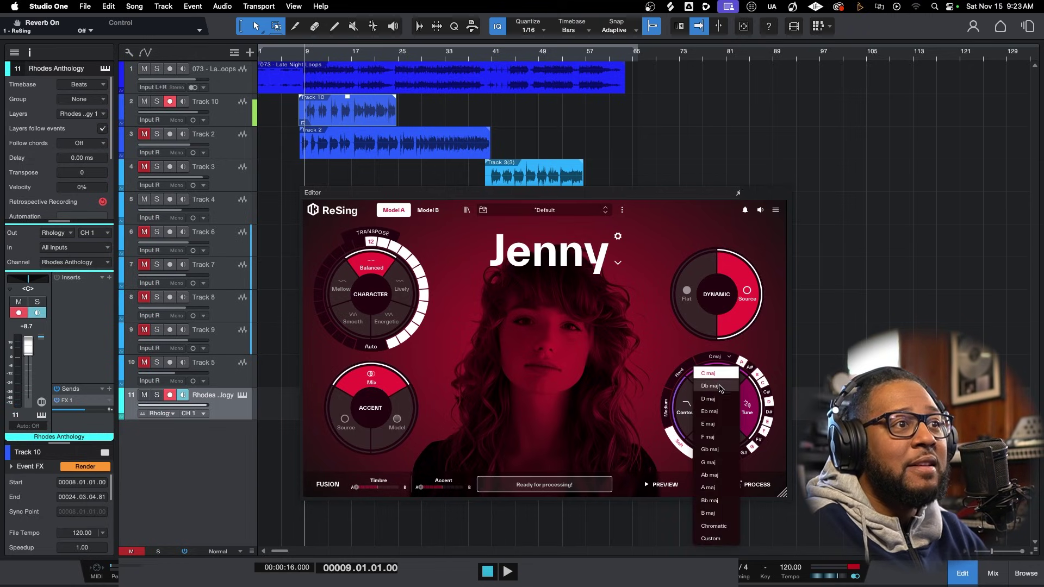
left_click(717, 474)
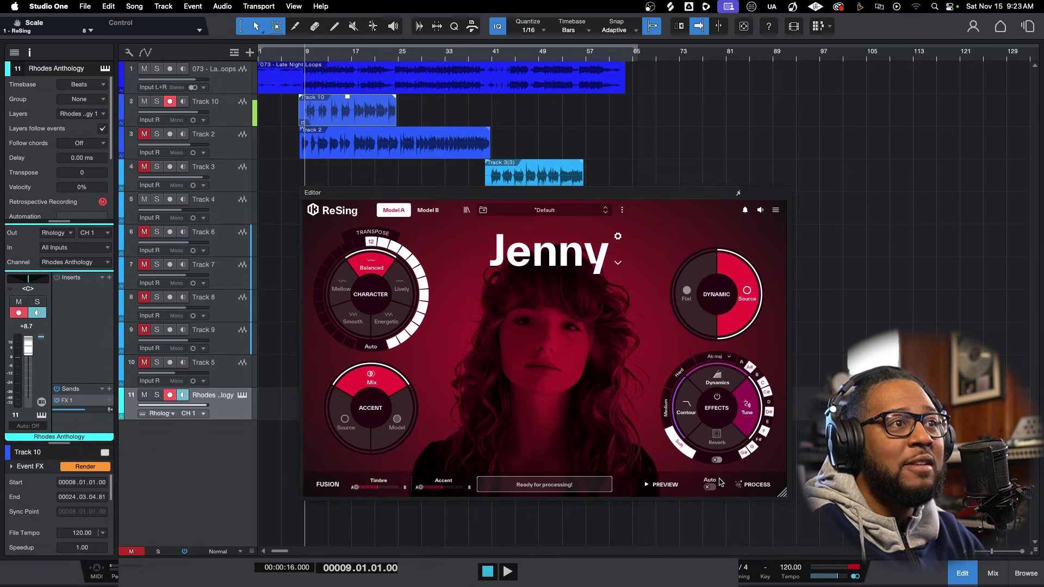
left_click(683, 426)
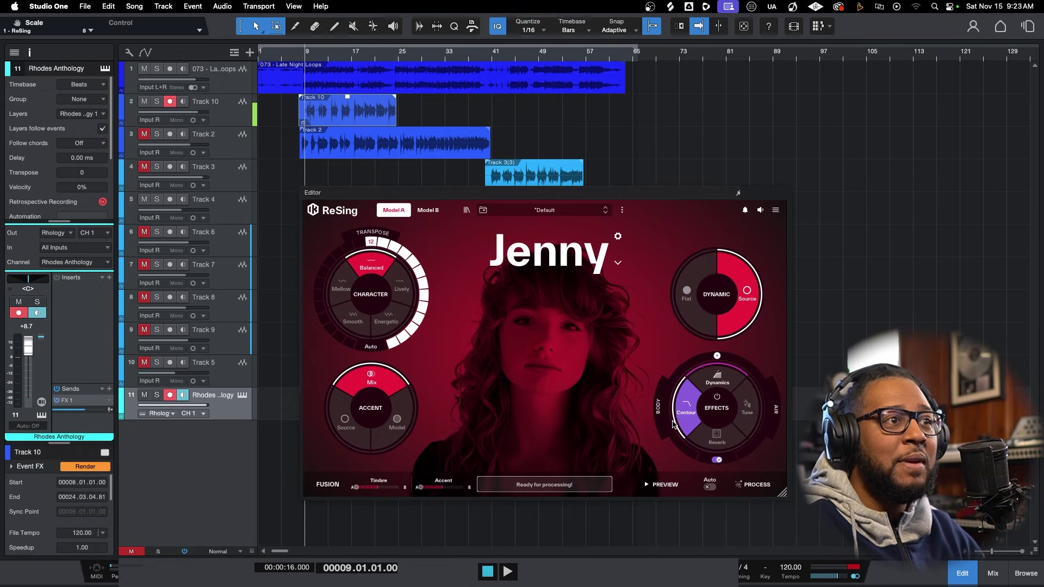
left_click(747, 413)
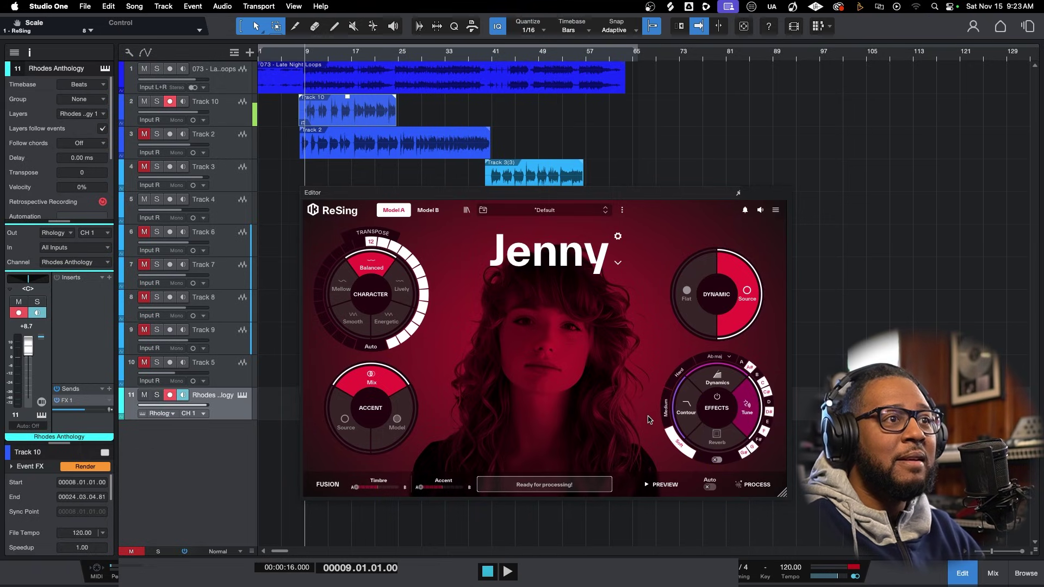
Process the Track 10 vocal, switch on the ReSing Tune effect during playback, and compare the Contour and Tune settings.
left_click(754, 485)
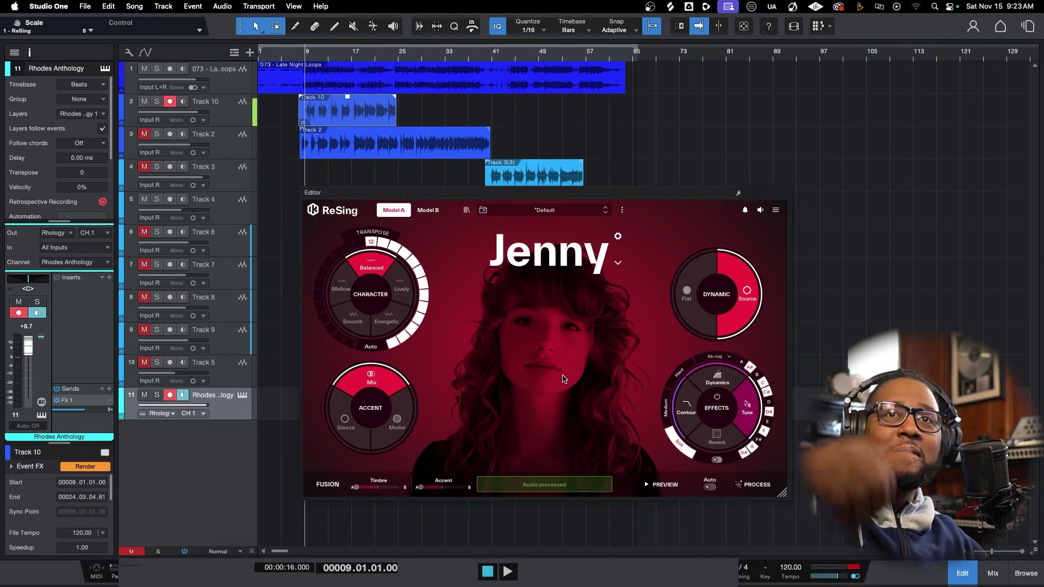
key("space")
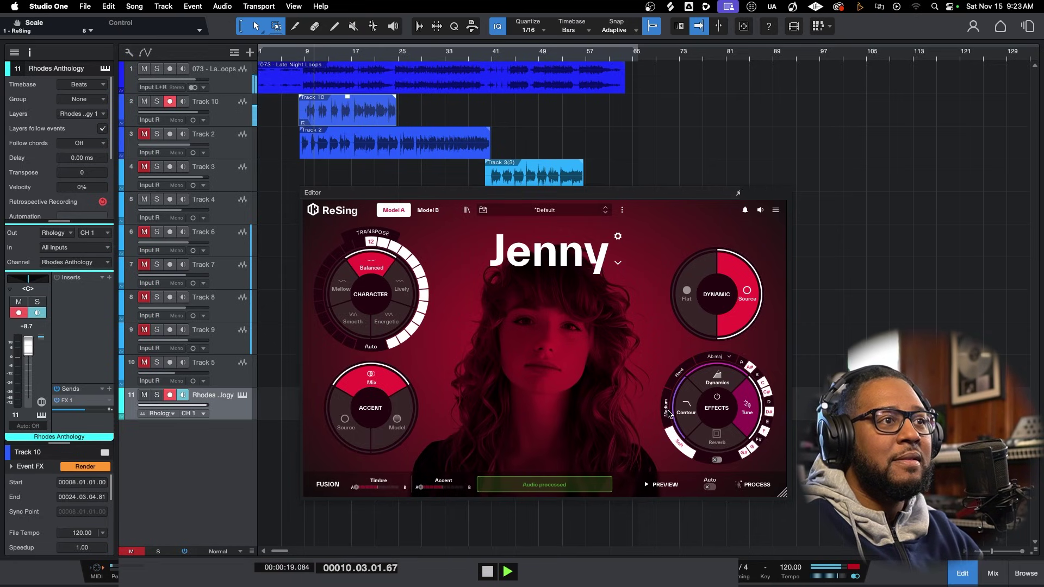
left_click(717, 460)
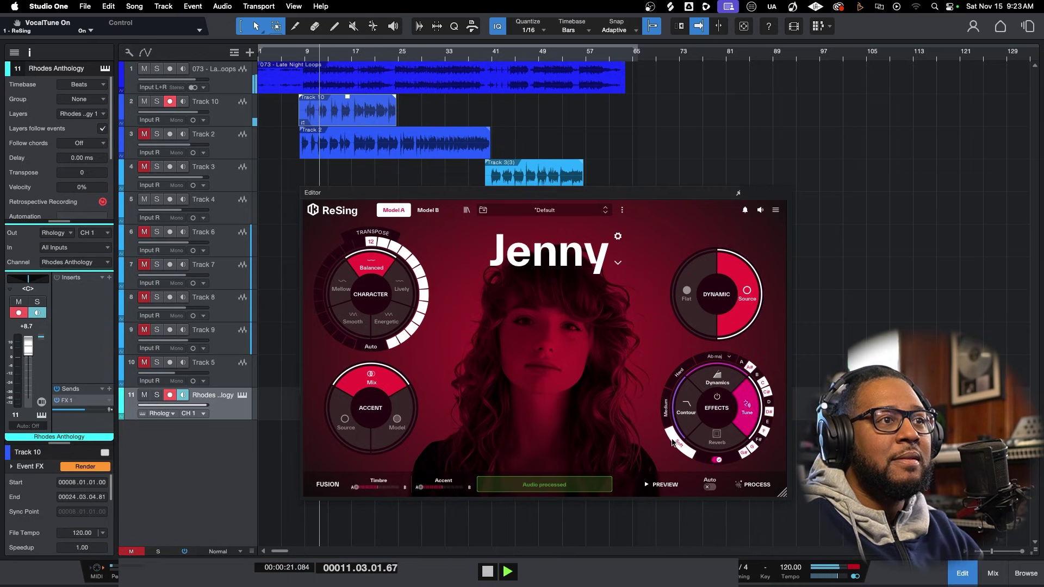
left_click(672, 425)
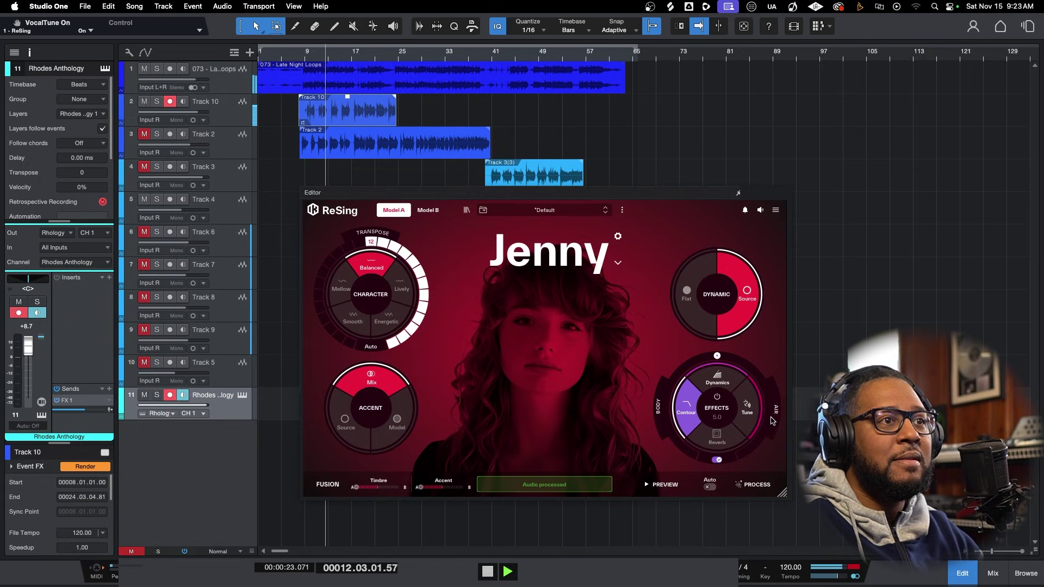
left_click(761, 417)
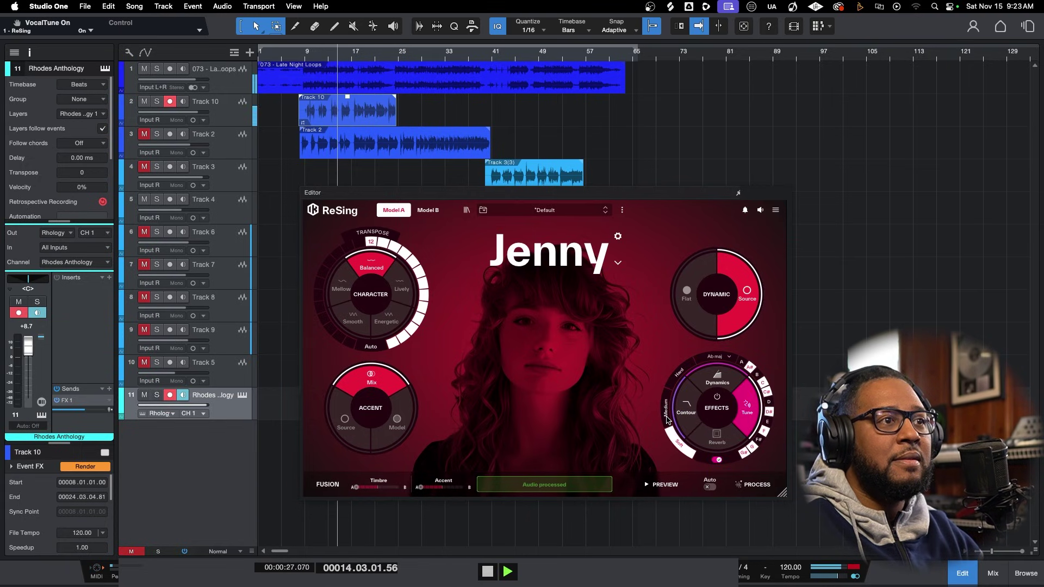
Set the Tune effect's mode to Medium, reprocess the Track 10 vocal and listen to it from bar 9.
left_click(666, 417)
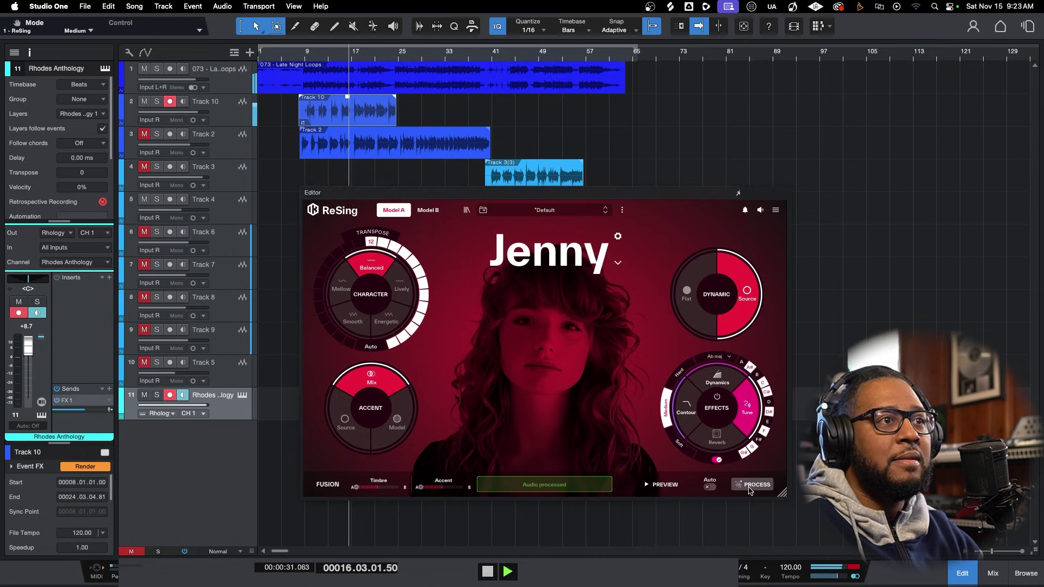
left_click(751, 486)
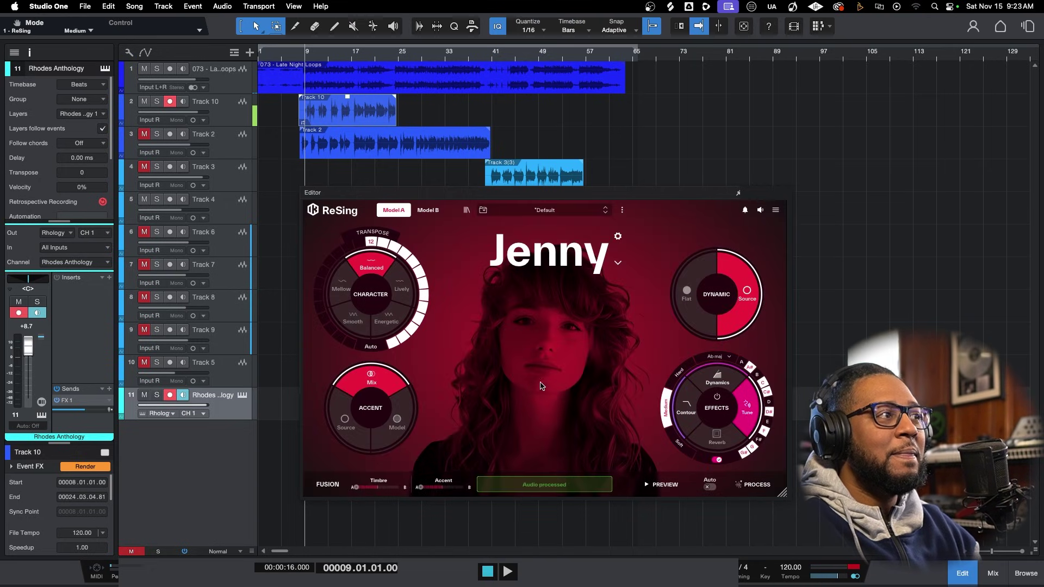
key("space")
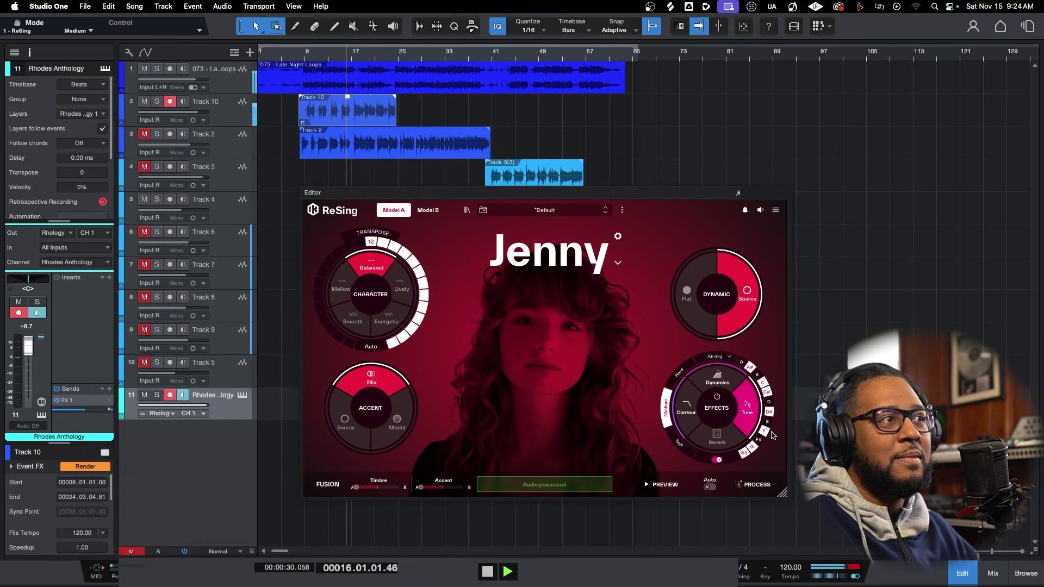
key("space")
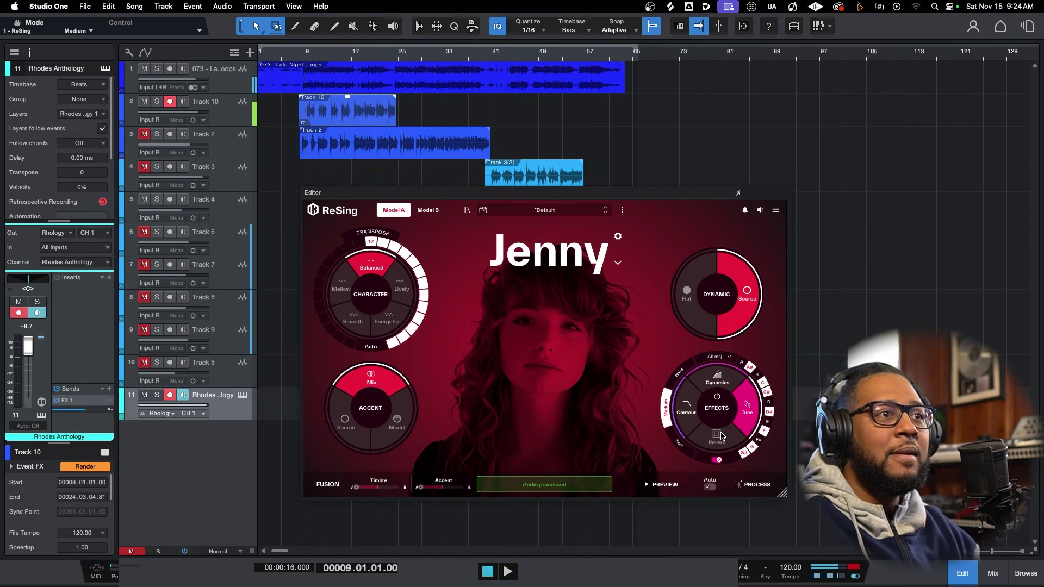
Turn on the ReSing Reverb effect and play the Track 10 vocal from bar 9.
left_click(724, 443)
left_click(717, 461)
key("space")
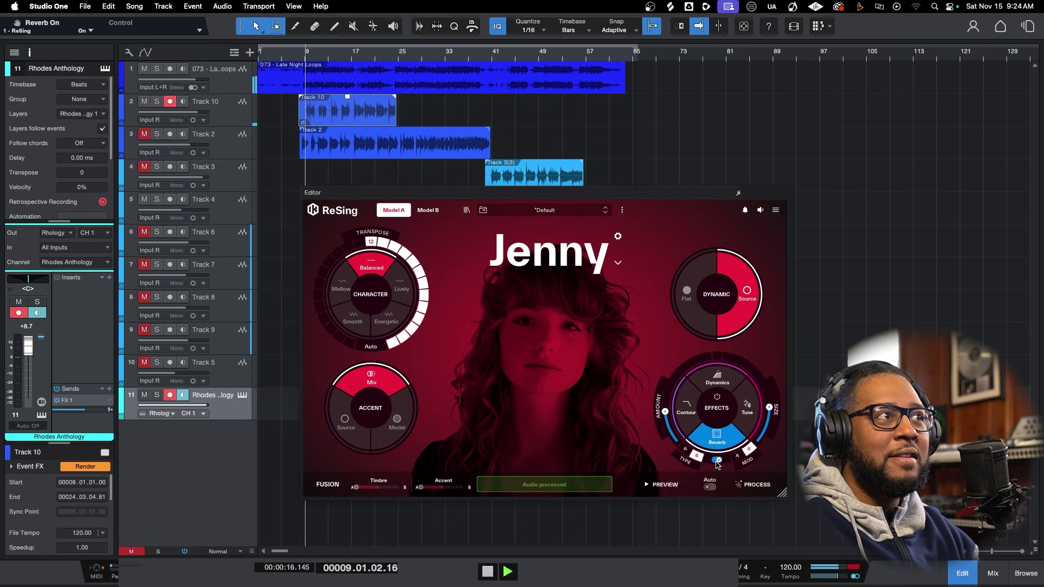
key("space")
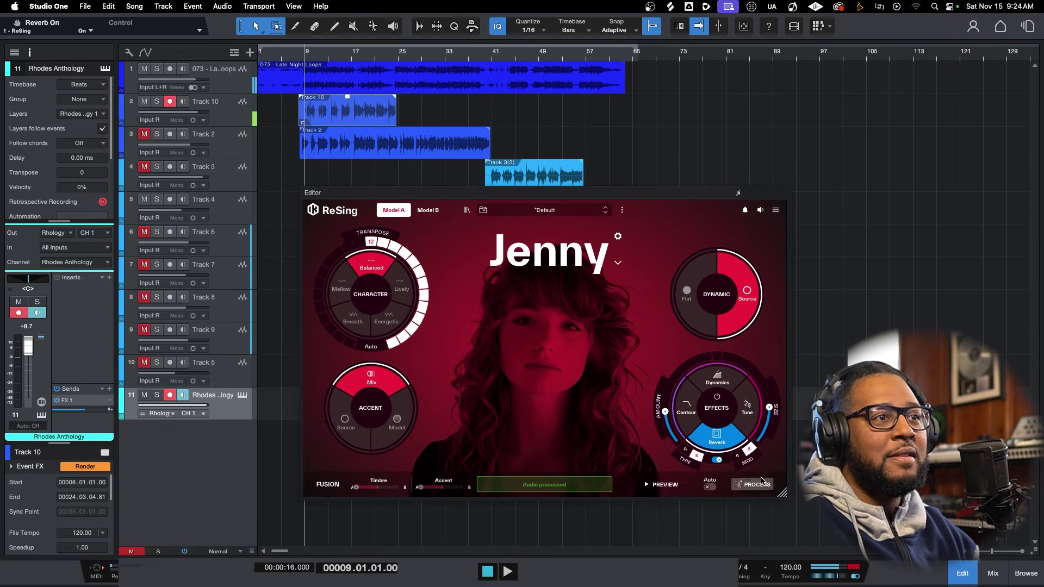
key("space")
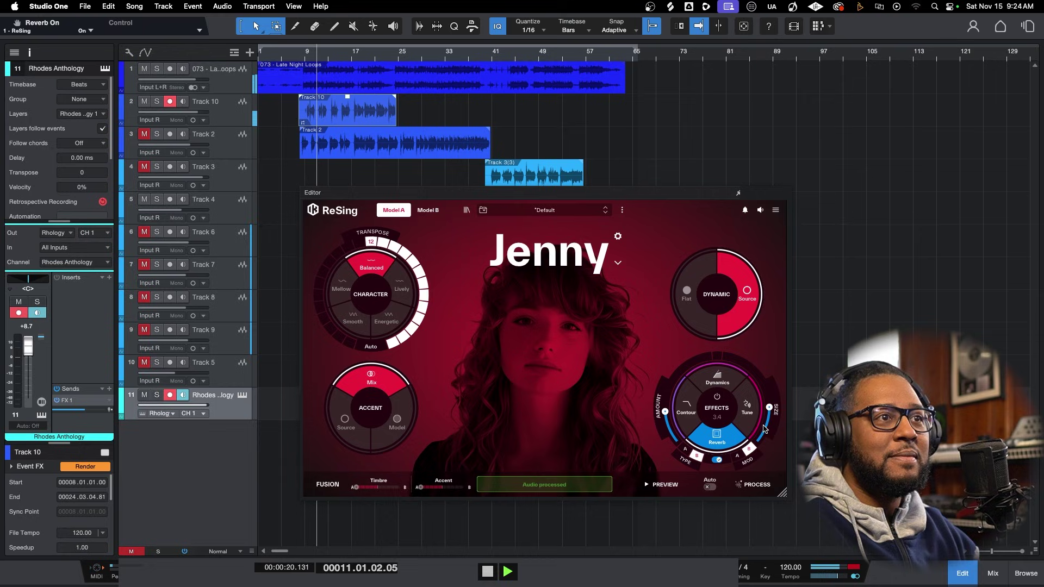
Raise the reverb's Size, choose Type A and set its Amount to 4.0 while the vocal plays.
left_click(769, 410)
left_click_drag(771, 411, 770, 399)
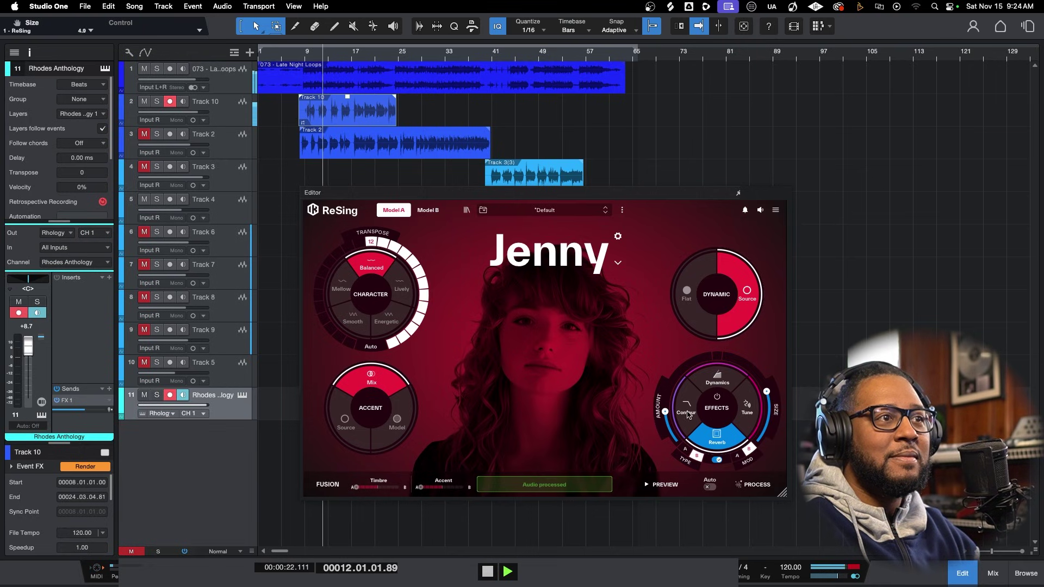
left_click_drag(665, 412, 668, 400)
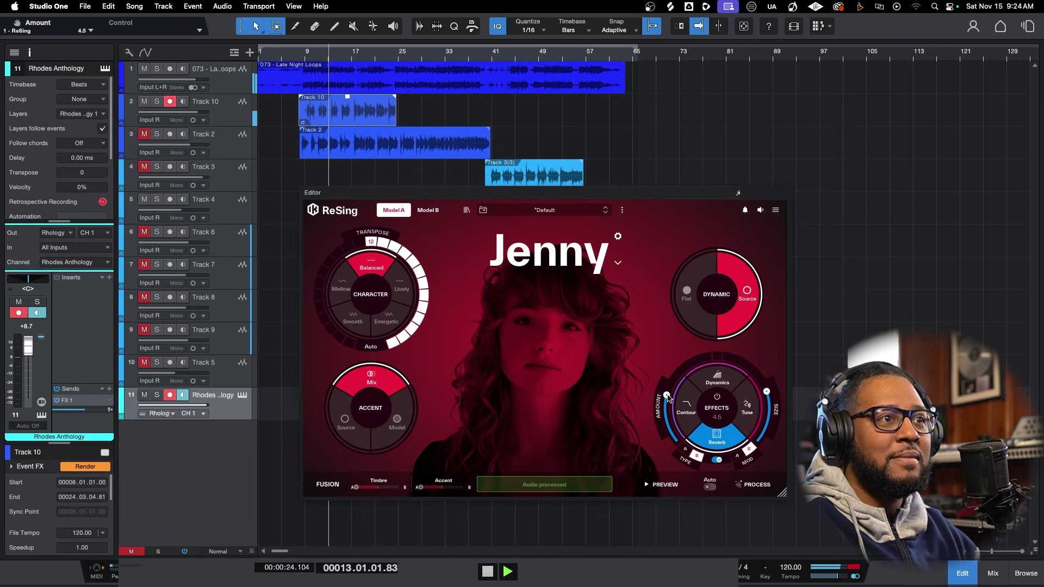
left_click(686, 457)
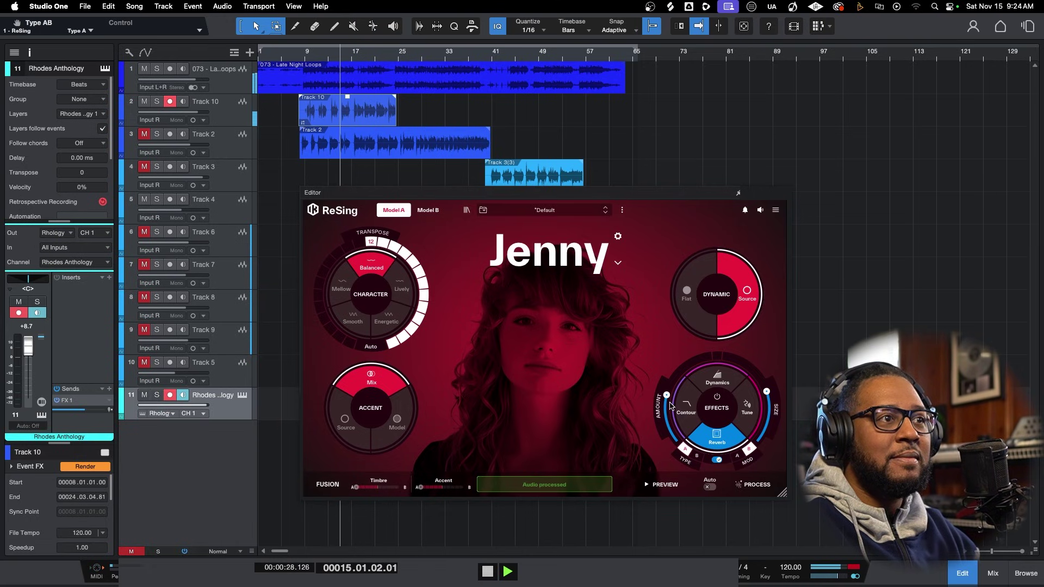
left_click_drag(666, 396, 668, 404)
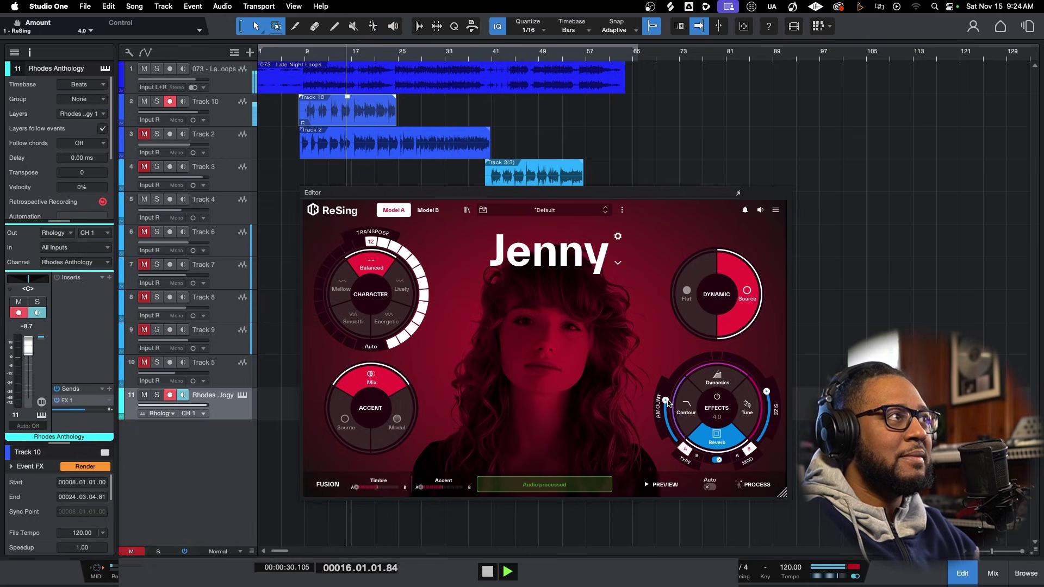
key("space")
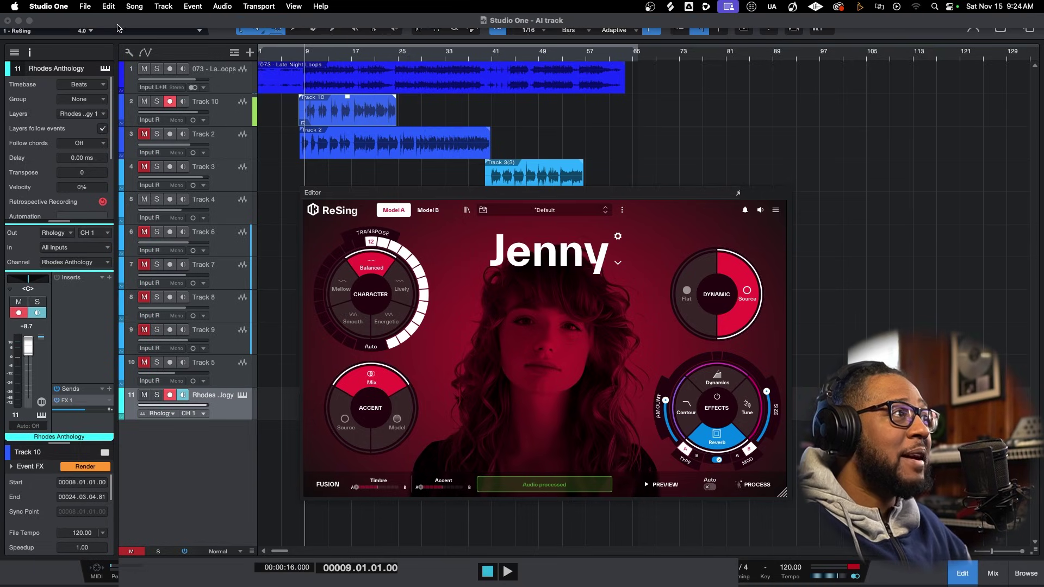
Switch the Track 10 channel from mono to stereo and check the vocal soloed and in the mix.
left_click(193, 120)
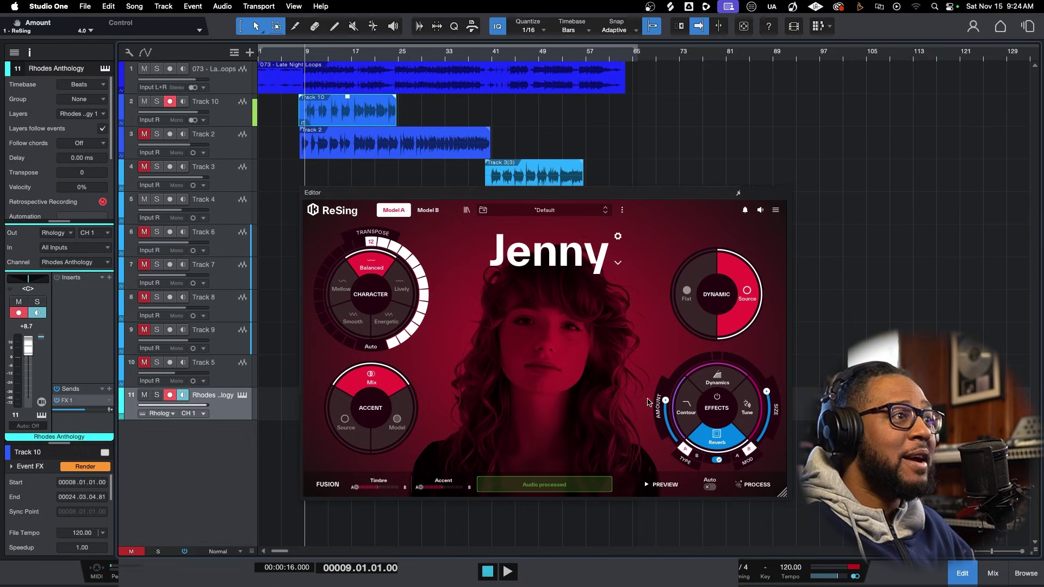
key("space")
left_click(156, 102)
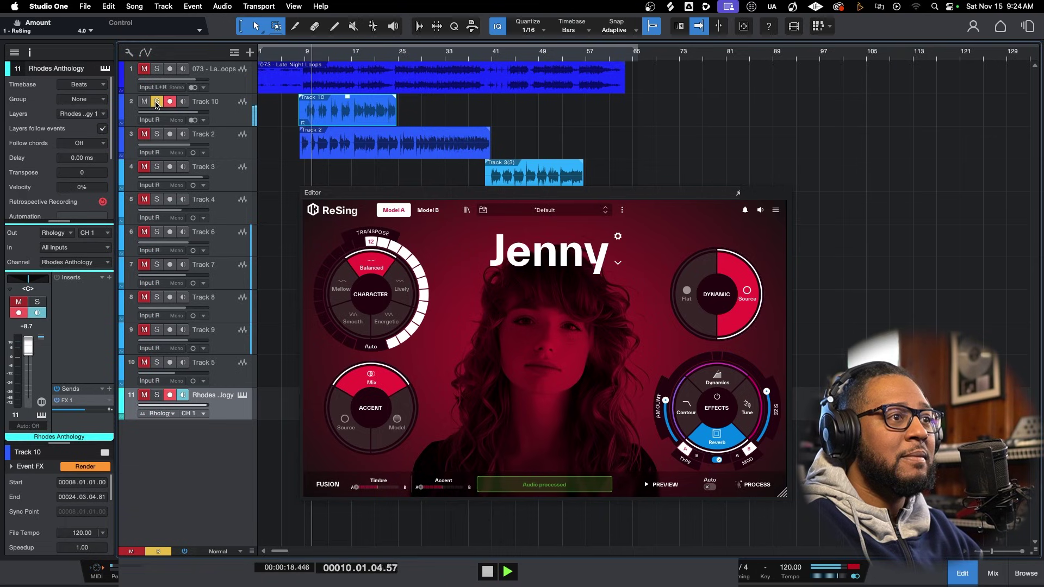
left_click(156, 102)
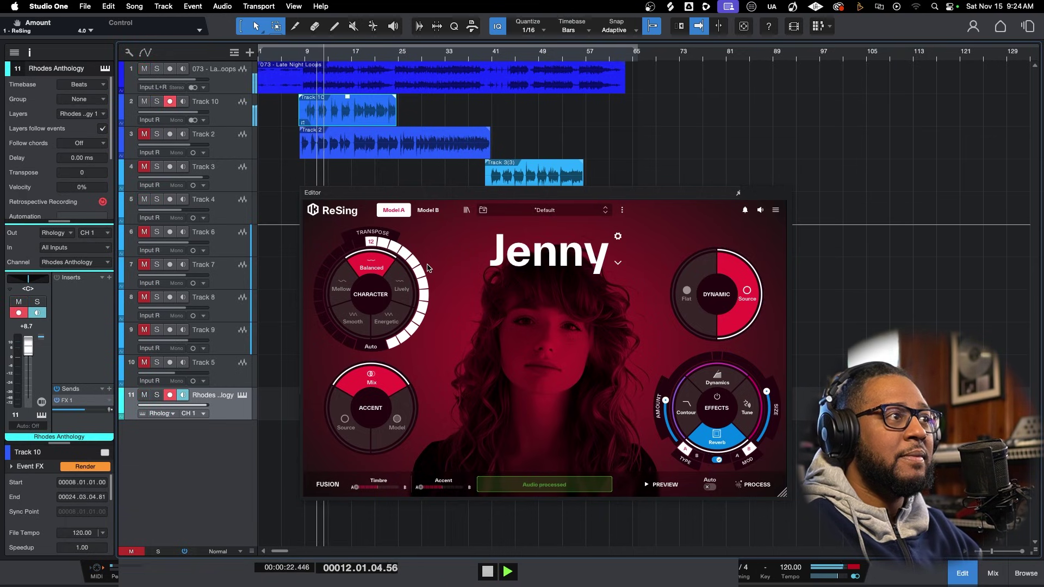
key("space")
Set the ReSing Character to Mellow, reprocess the Track 10 vocal and play it.
left_click(343, 288)
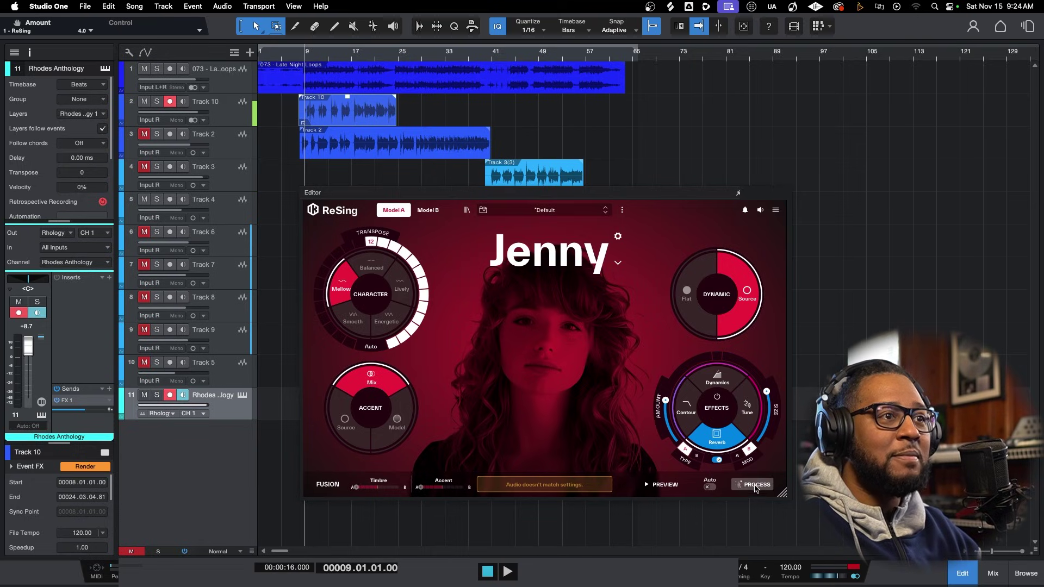
left_click(755, 484)
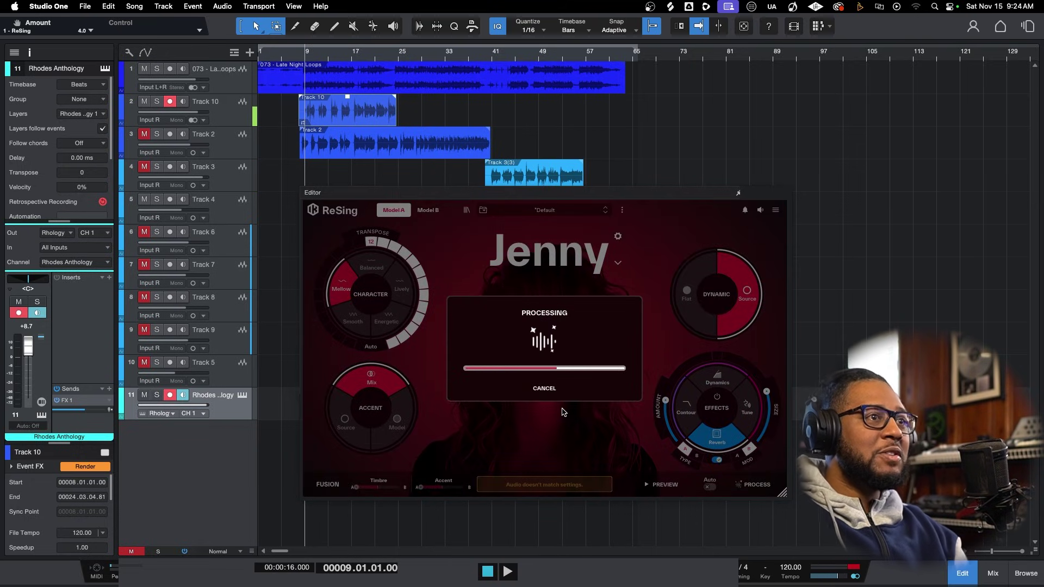
key("space")
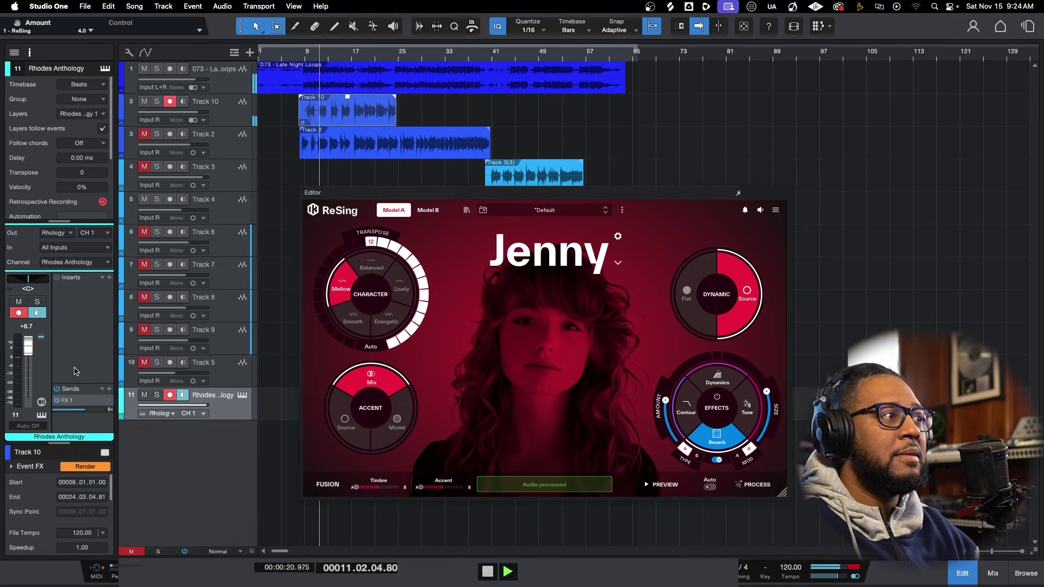
Select Track 10 and lower its volume fader to -0.6 dB during playback.
left_click(215, 109)
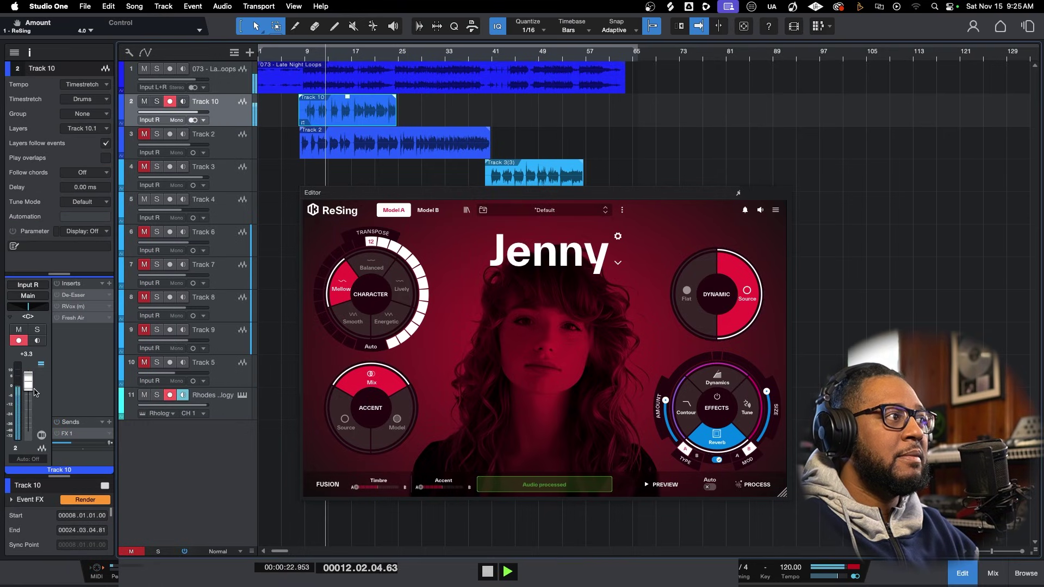
left_click_drag(29, 387, 29, 395)
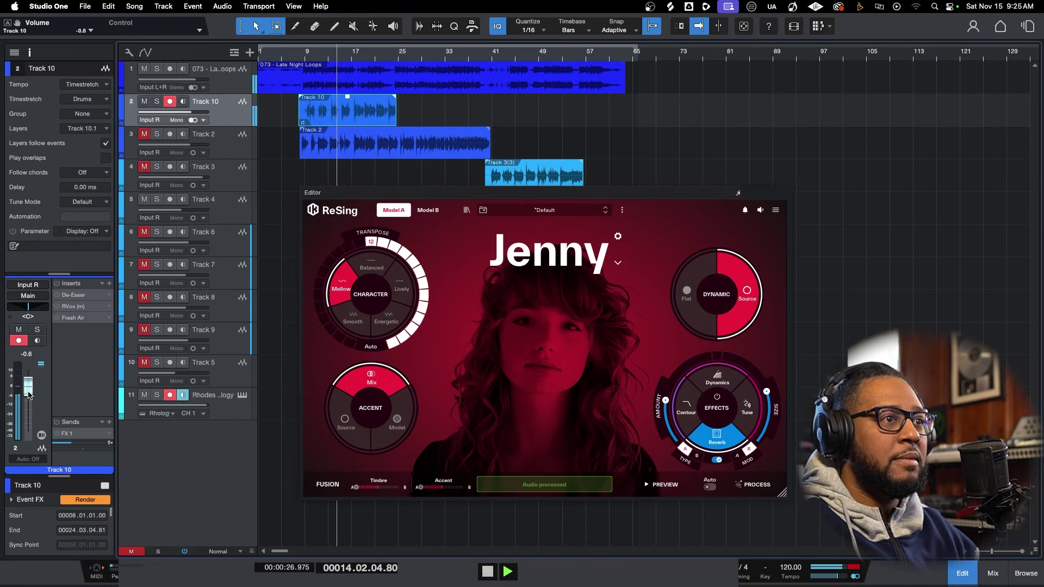
key("space")
Set the ReSing Contour effect to 7.8 towards Air and listen to the Track 10 vocal.
left_click(686, 415)
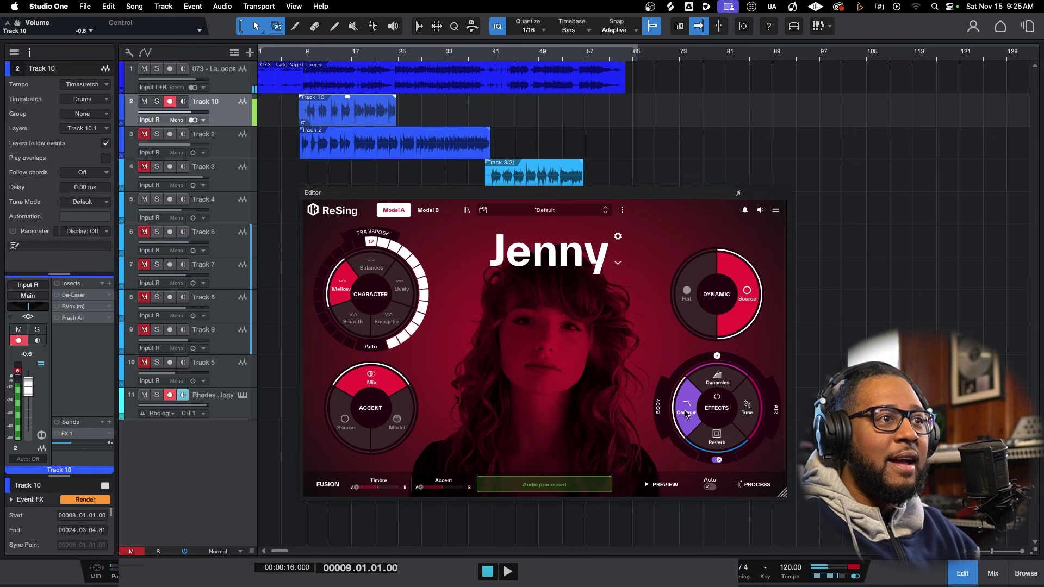
left_click(750, 417)
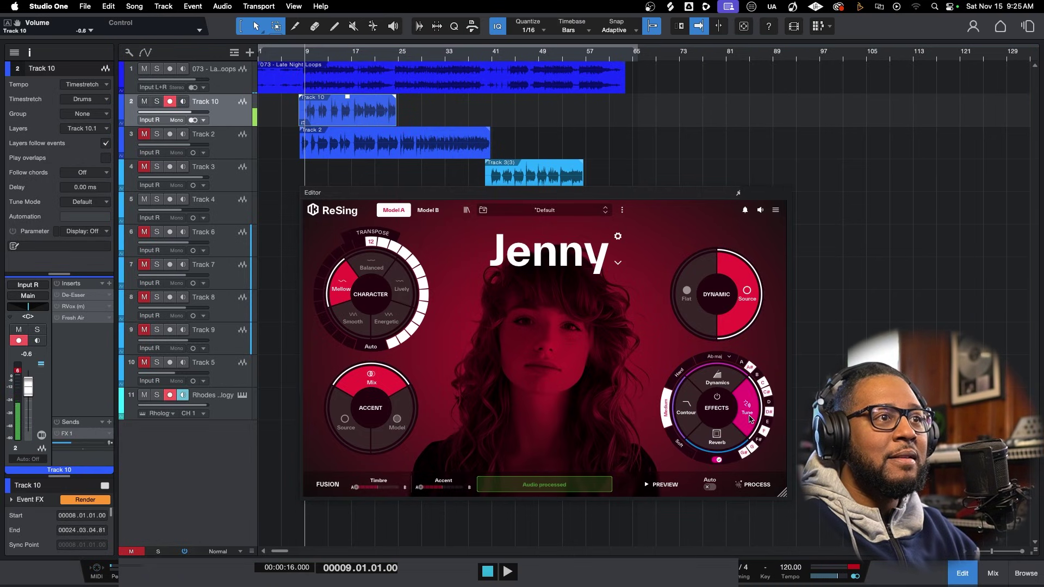
left_click(688, 415)
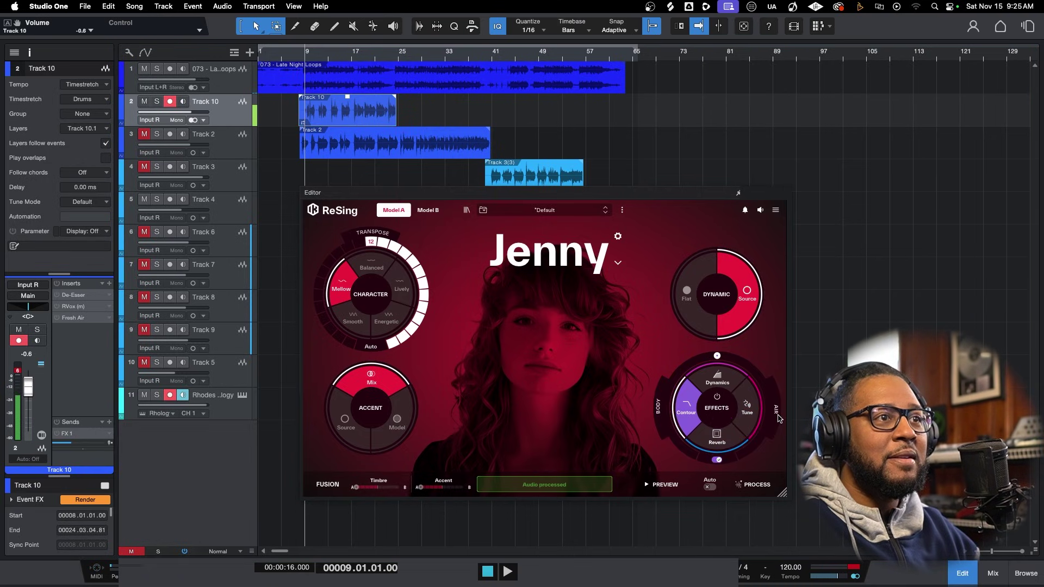
left_click_drag(717, 356, 769, 391)
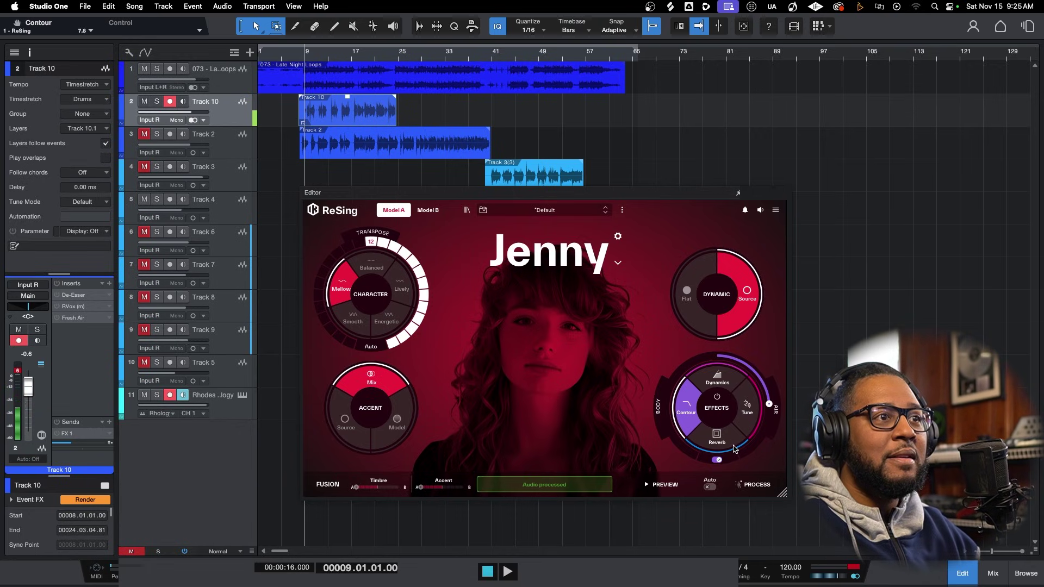
key("space")
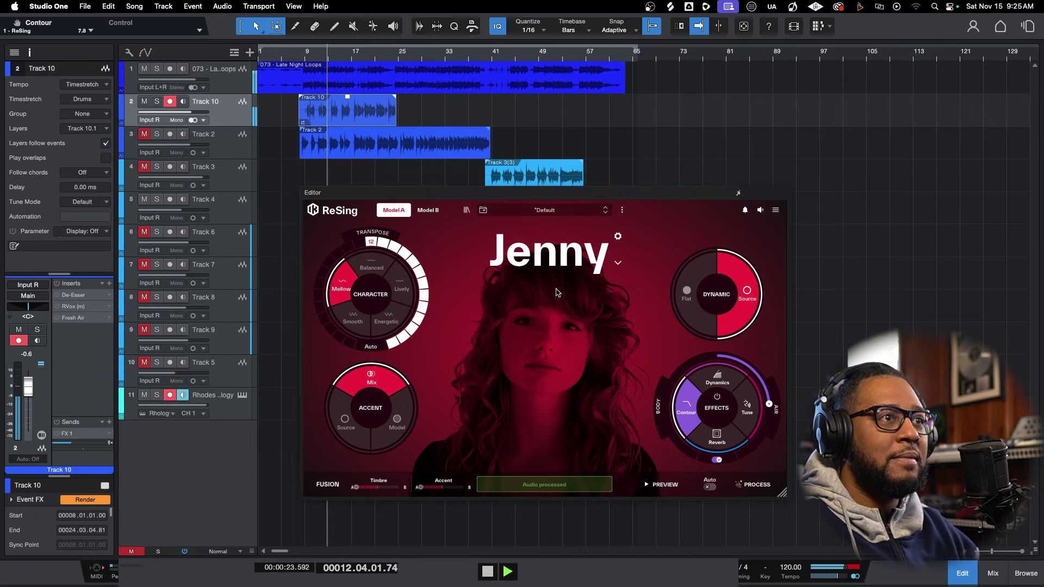
key("space")
Set the ReSing Dynamic control to Flat, reprocess the Track 10 vocal and listen to it.
left_click(687, 291)
left_click(754, 485)
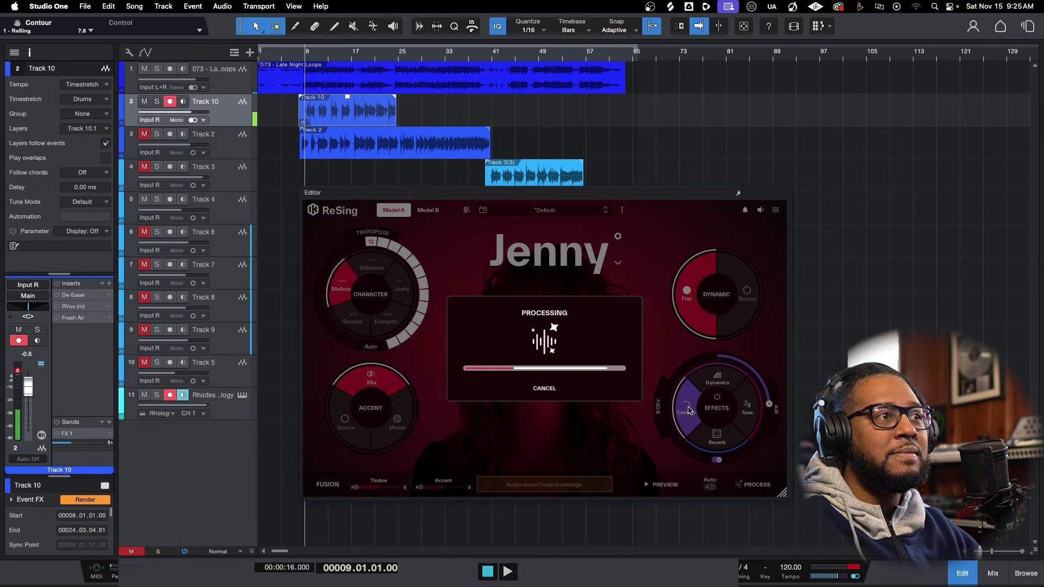
key("space")
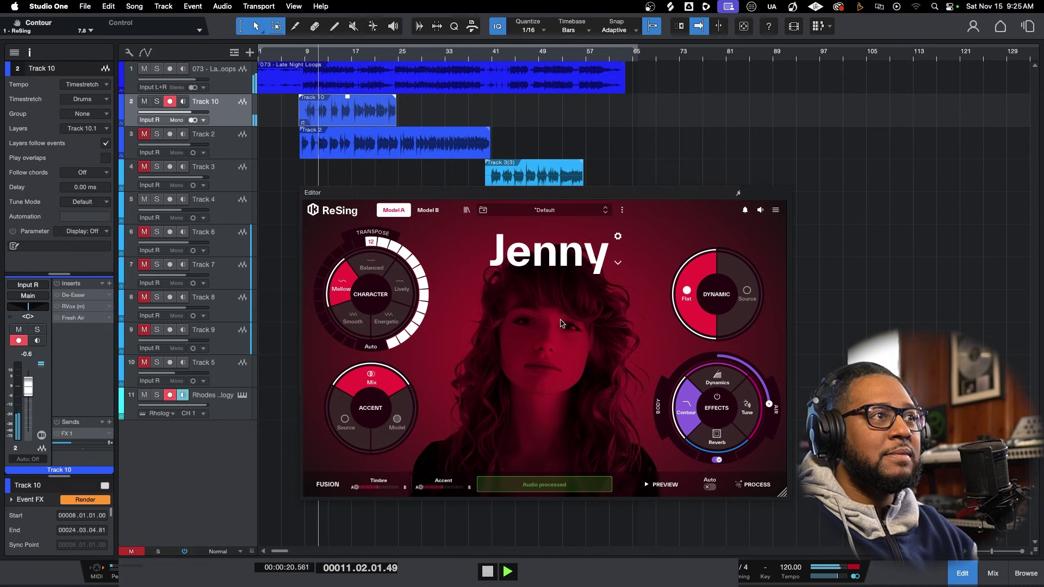
key("space")
Replace the Jenny voice model with William Falsetto, process the Track 10 vocal and play it.
left_click(540, 211)
left_click(445, 270)
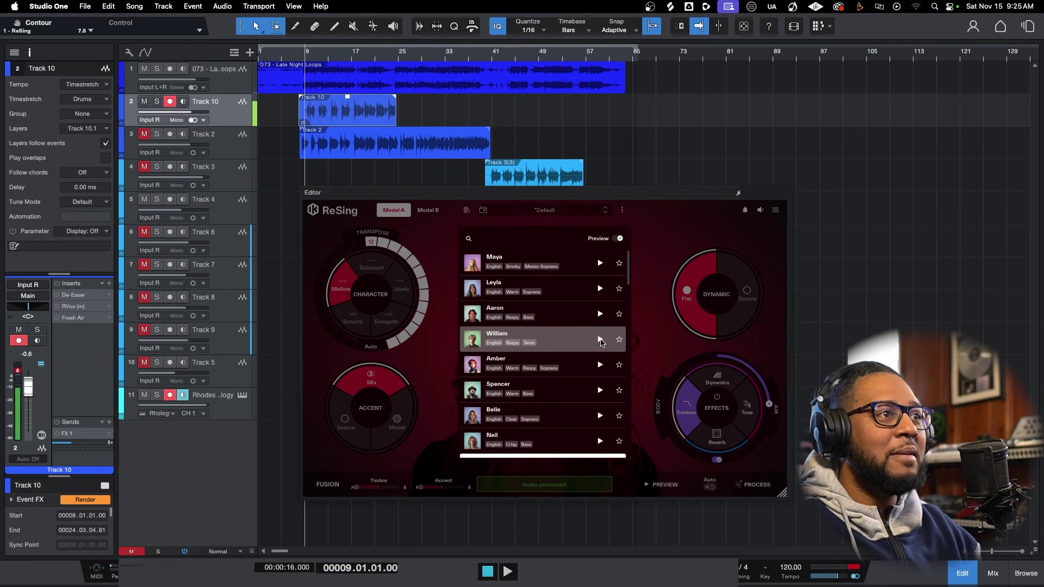
left_click(574, 342)
left_click(755, 486)
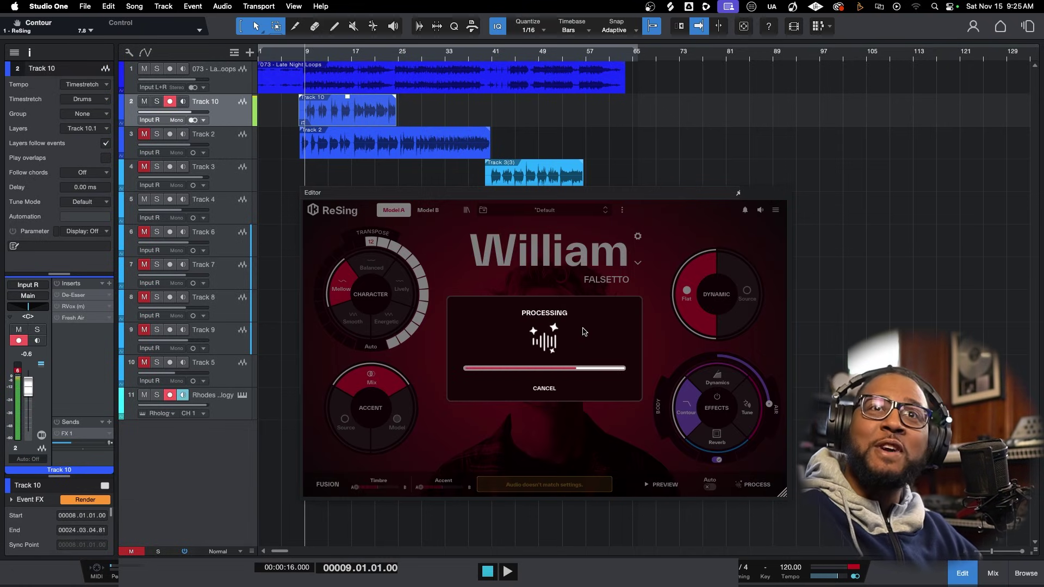
key("space")
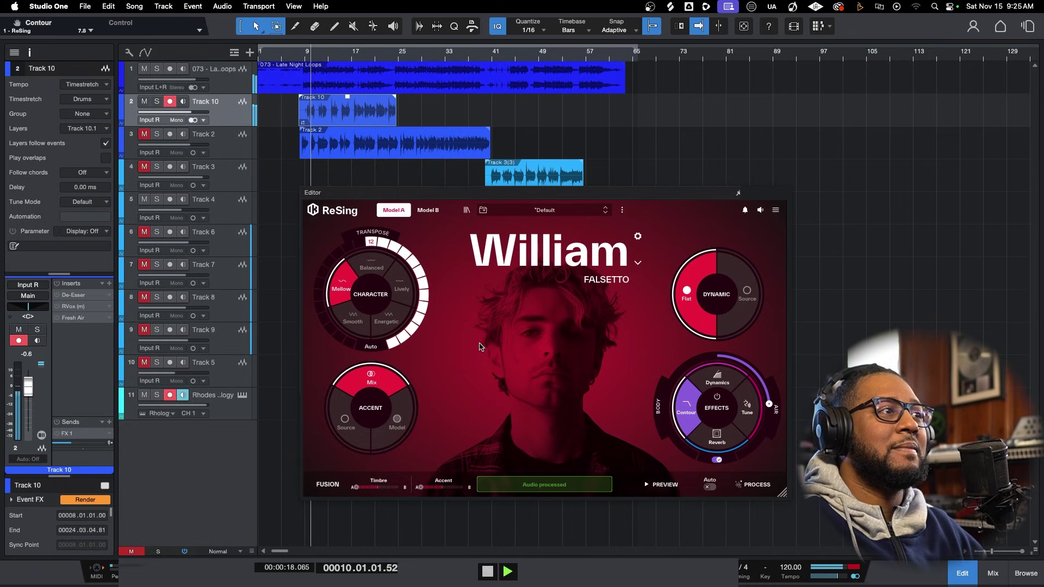
Reset the ReSing transpose to 0, reprocess the Track 10 vocal and play it, showing the Tune effect settings.
key("space")
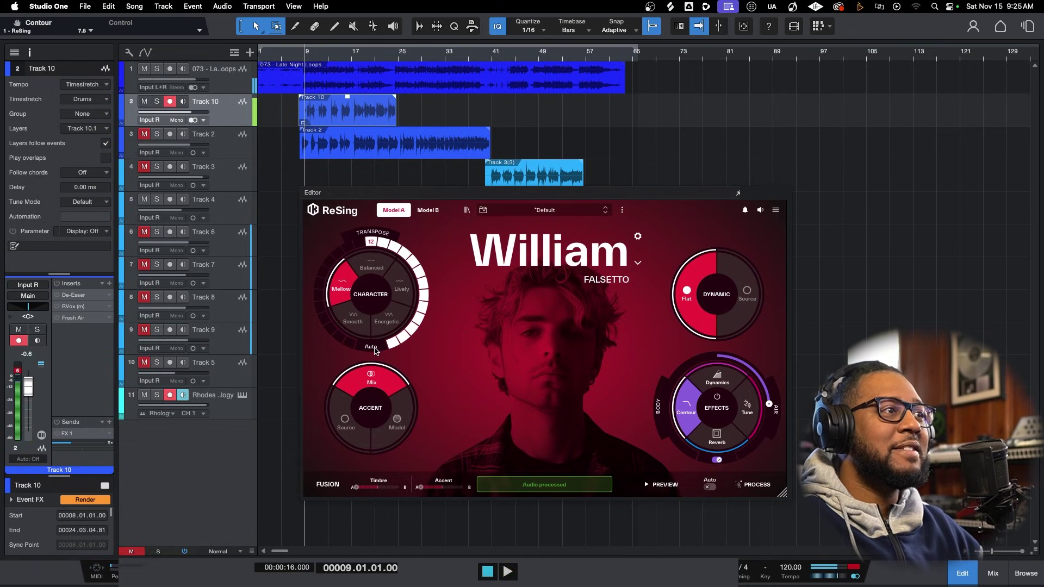
double_click(370, 245)
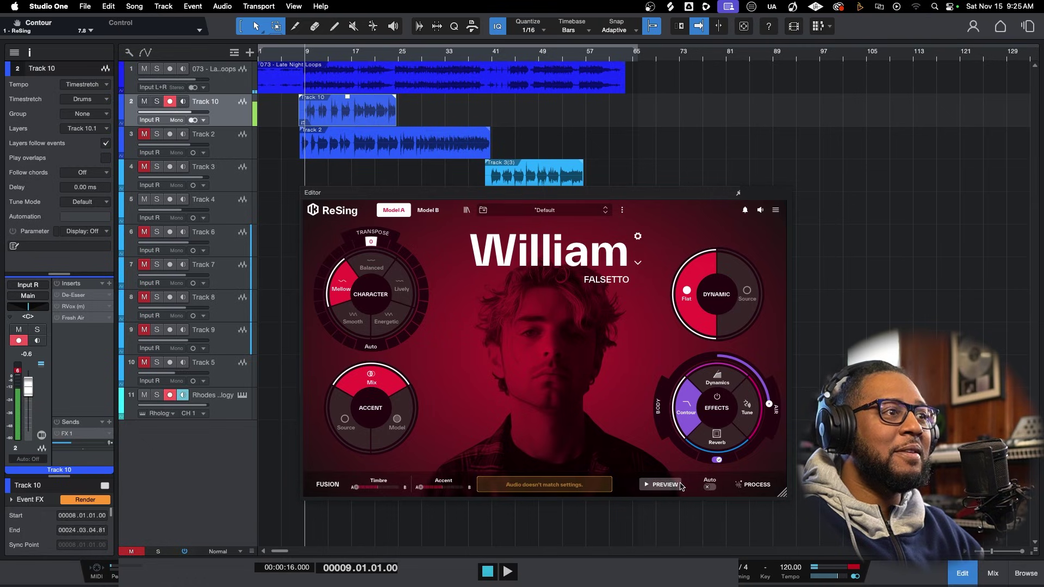
left_click(751, 484)
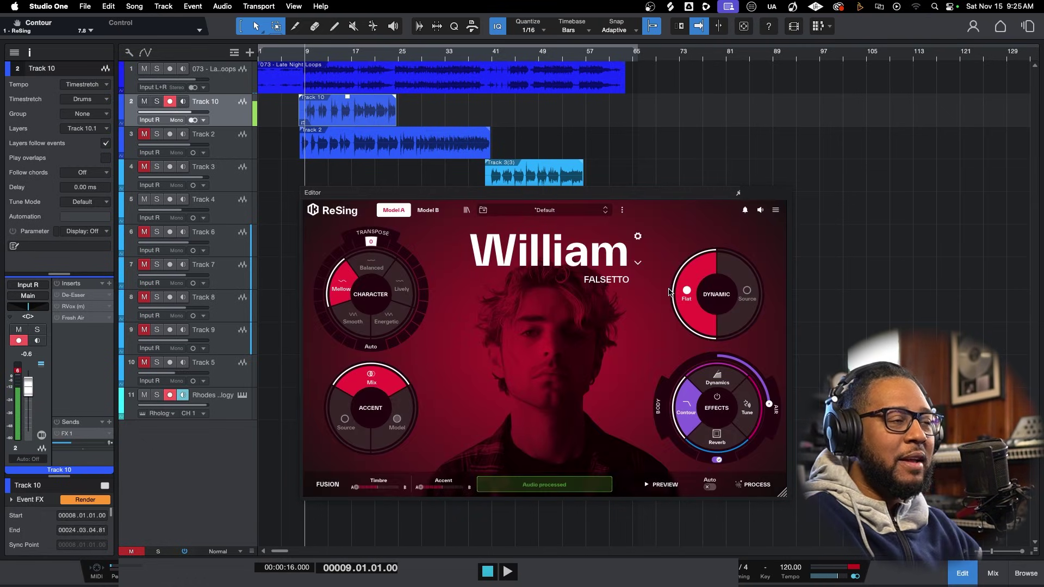
key("space")
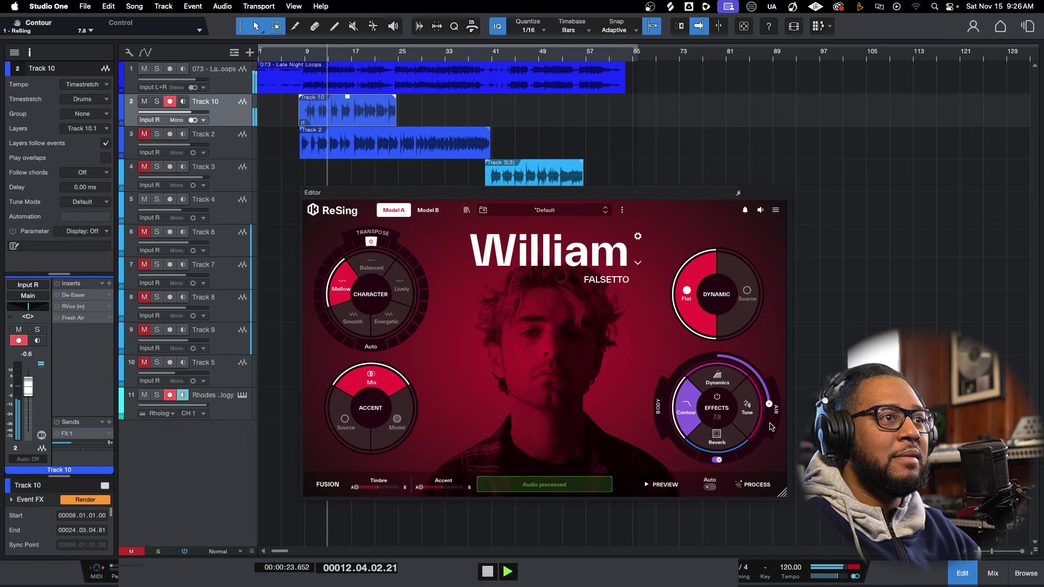
left_click(749, 420)
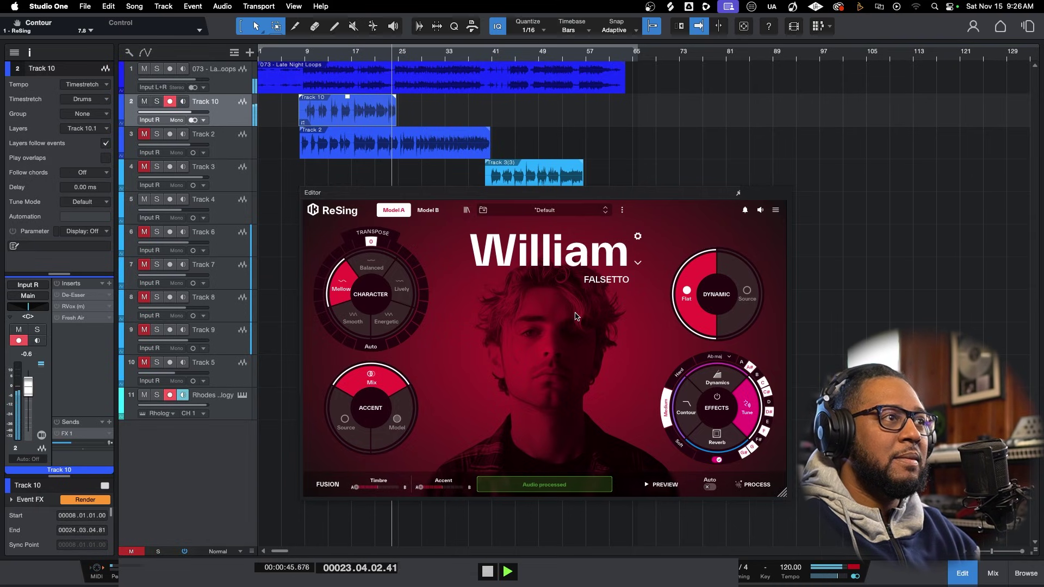
key("space")
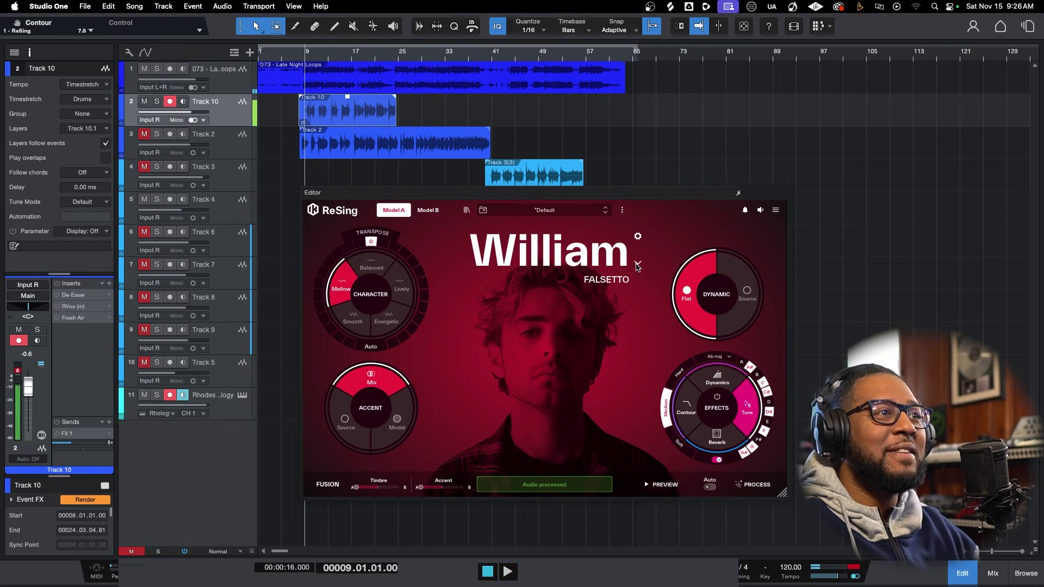
Switch the voice model to Spencer, process the Track 10 vocal and play it, raising the track's volume to +2.5 dB.
left_click(637, 265)
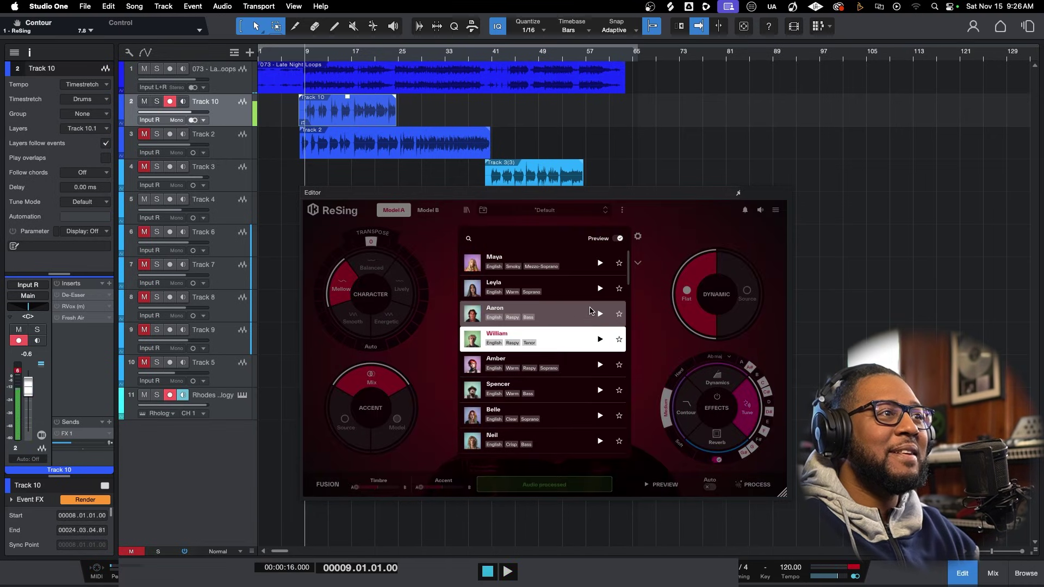
left_click(557, 393)
left_click(753, 485)
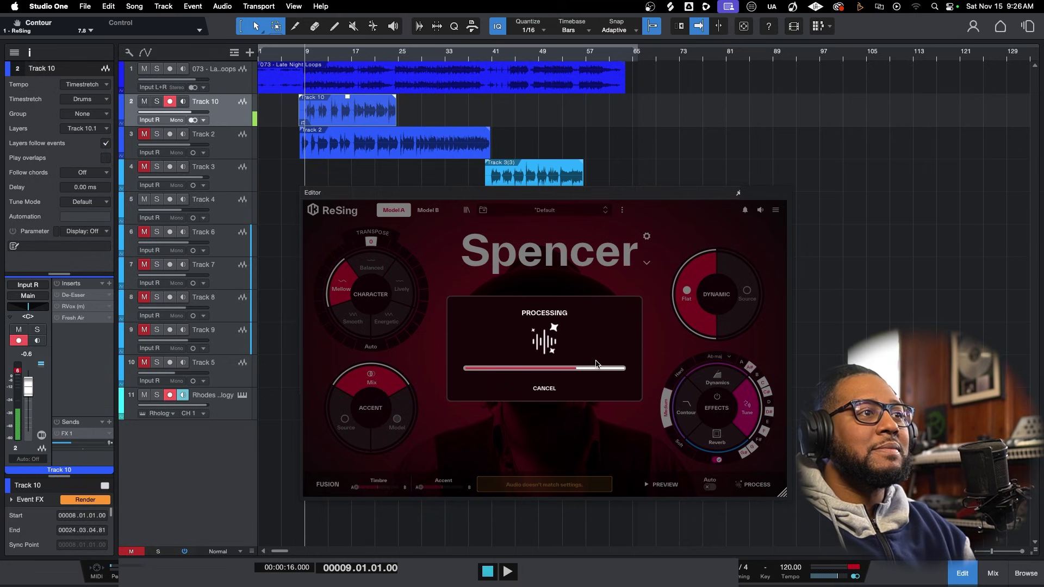
key("space")
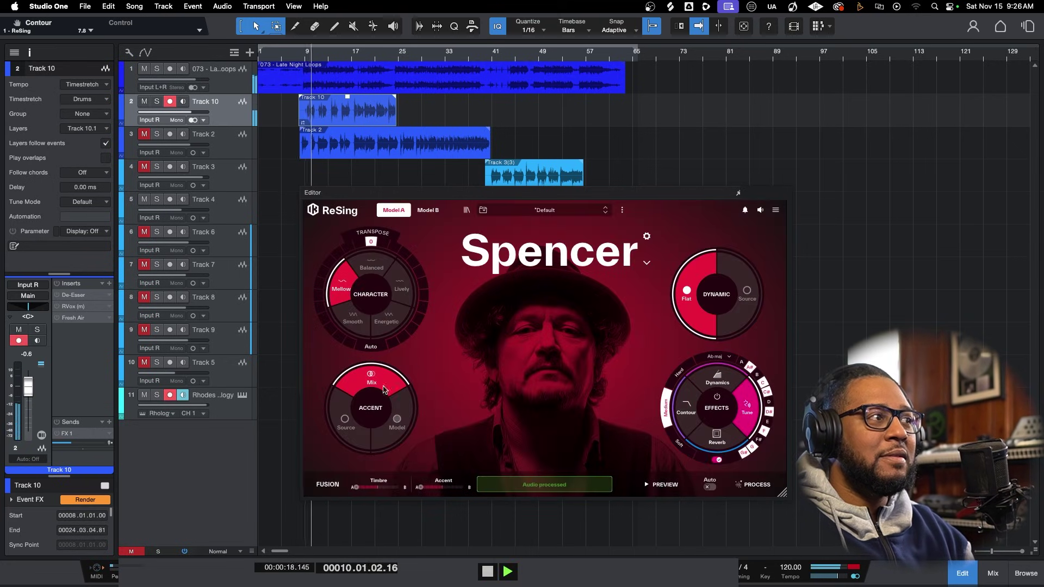
left_click_drag(30, 392, 29, 387)
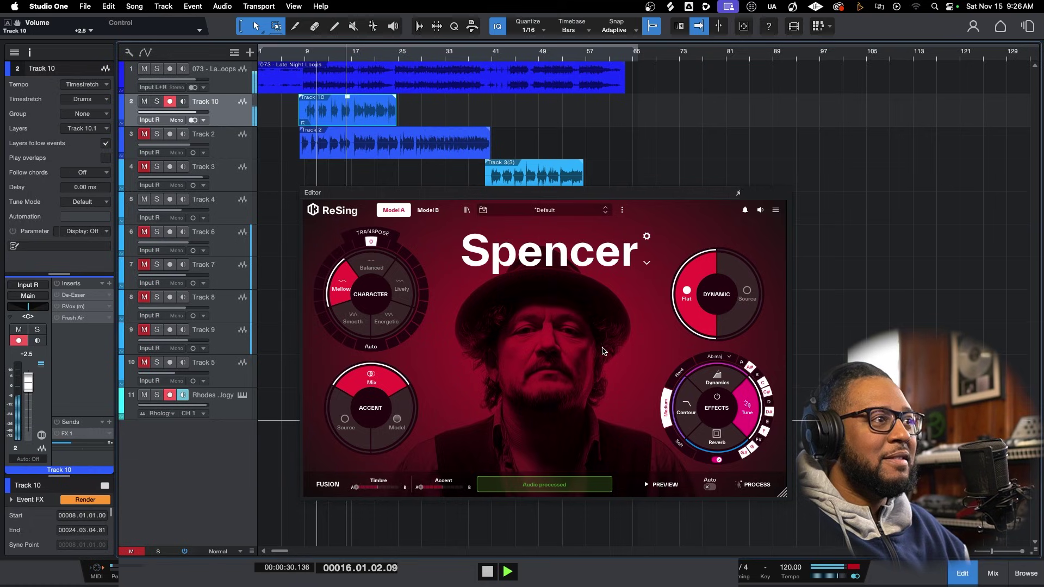
key("space")
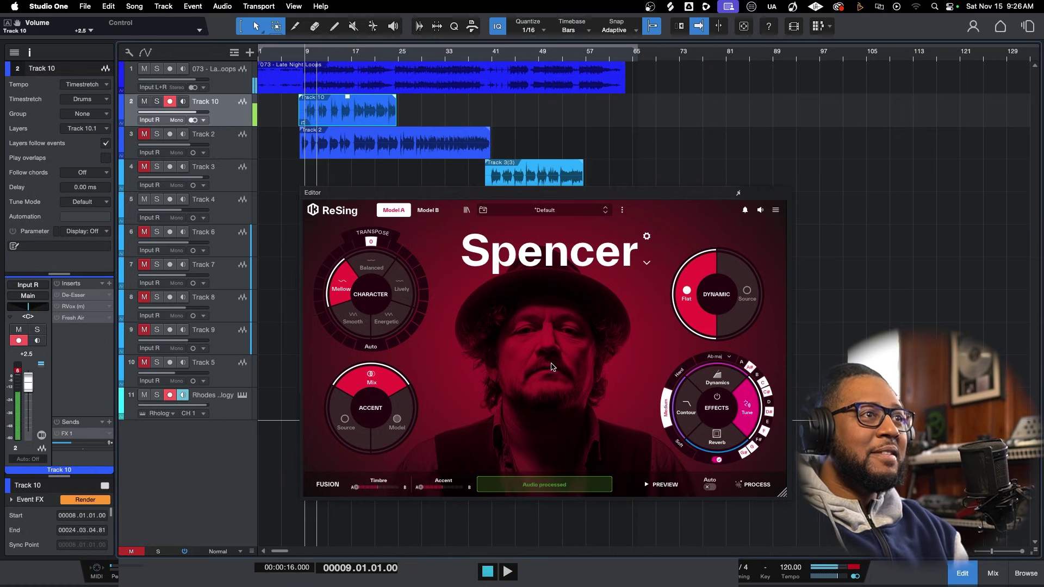
Duplicate Track 10 without its audio and place the playback cursor at bar 24.
right_click(233, 113)
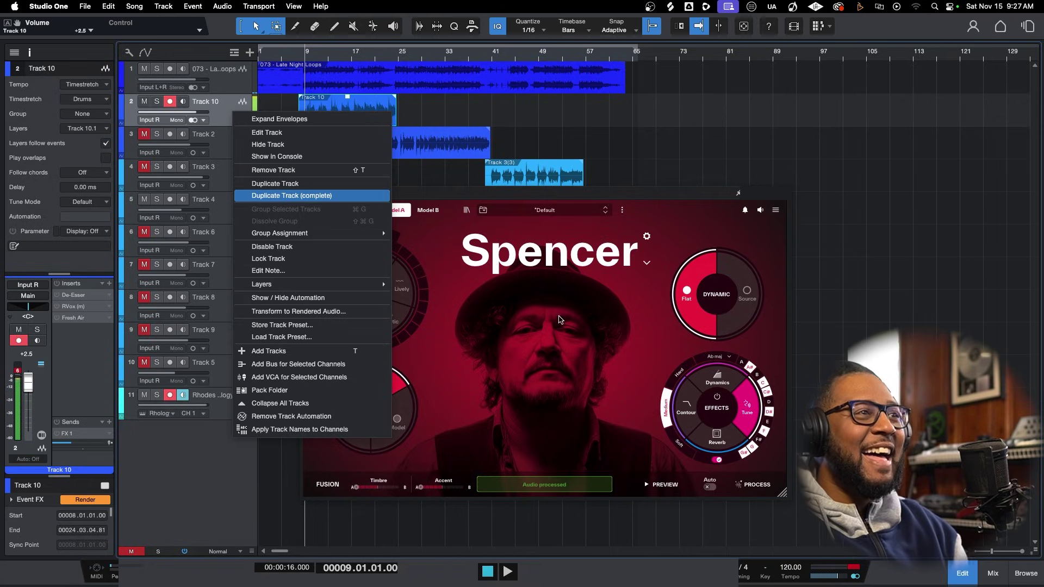
left_click(323, 187)
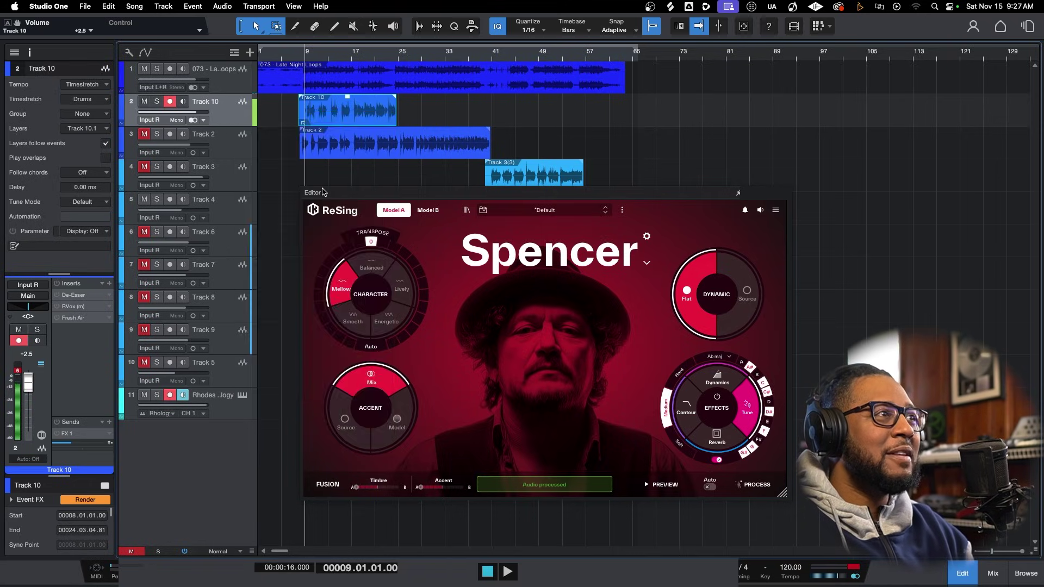
left_click(398, 58)
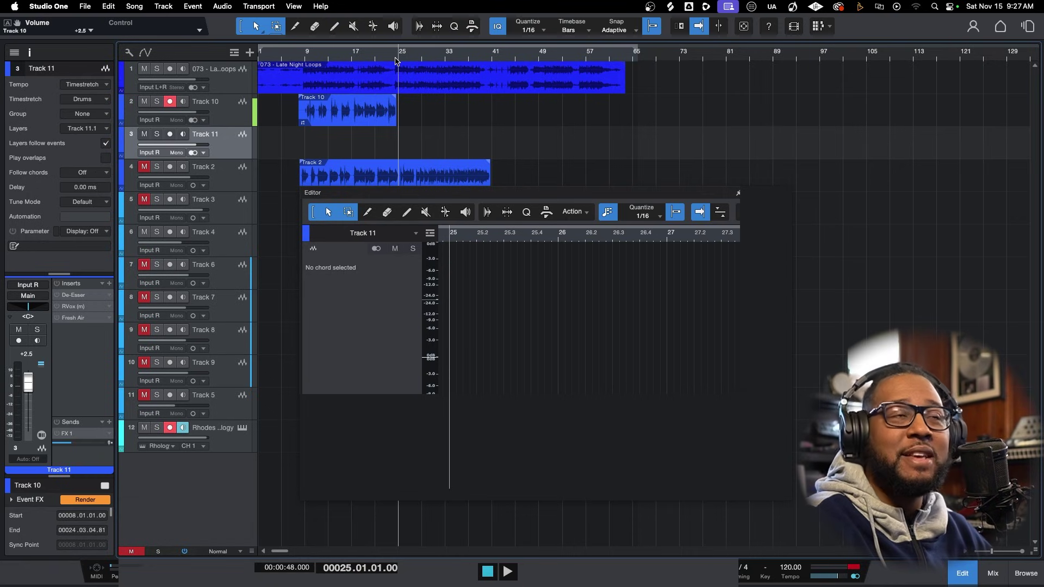
left_click(392, 59)
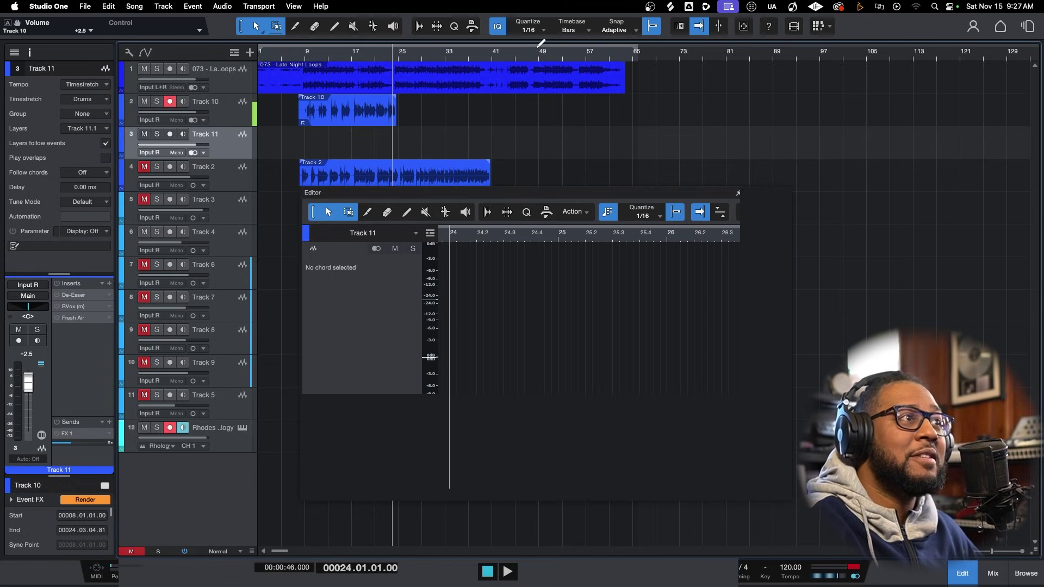
Arm Track 11 for recording with input monitoring off, and disarm Track 10.
left_click(170, 134)
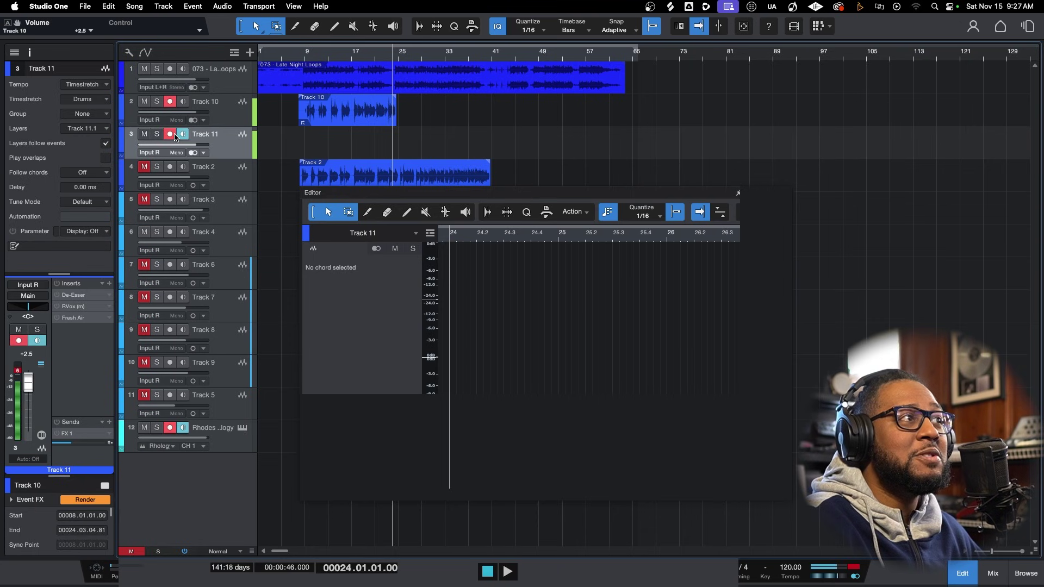
left_click(170, 106)
left_click(183, 135)
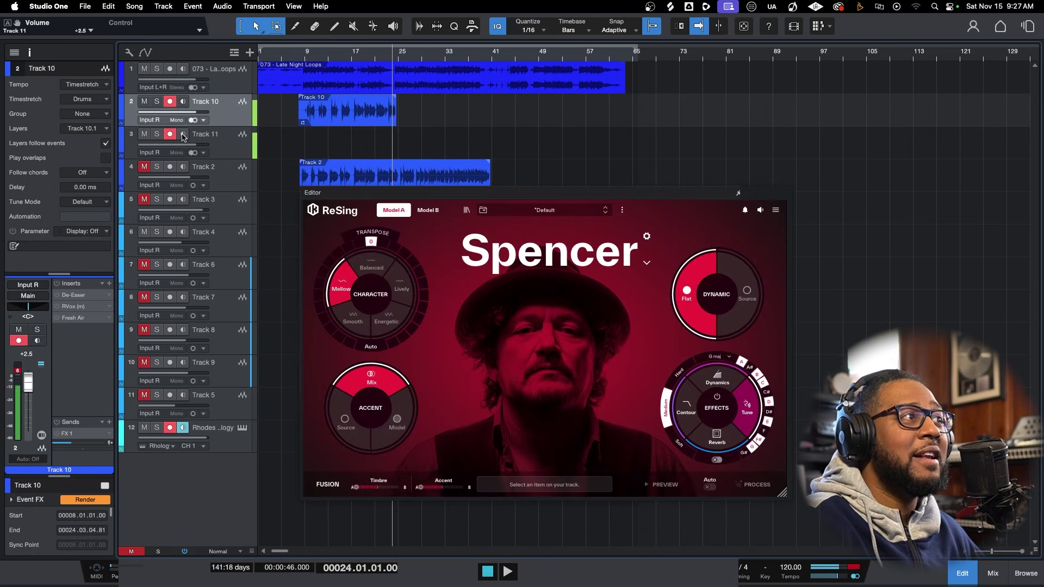
left_click(170, 102)
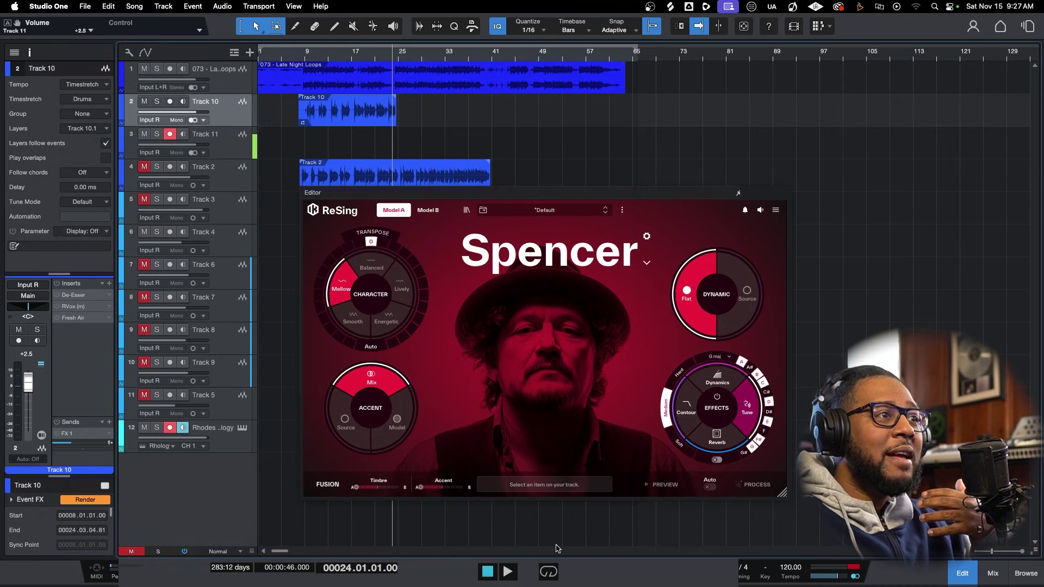
Record a new take on Track 11 from bar 24 to about the end of bar 35.
mouse_move(530, 576)
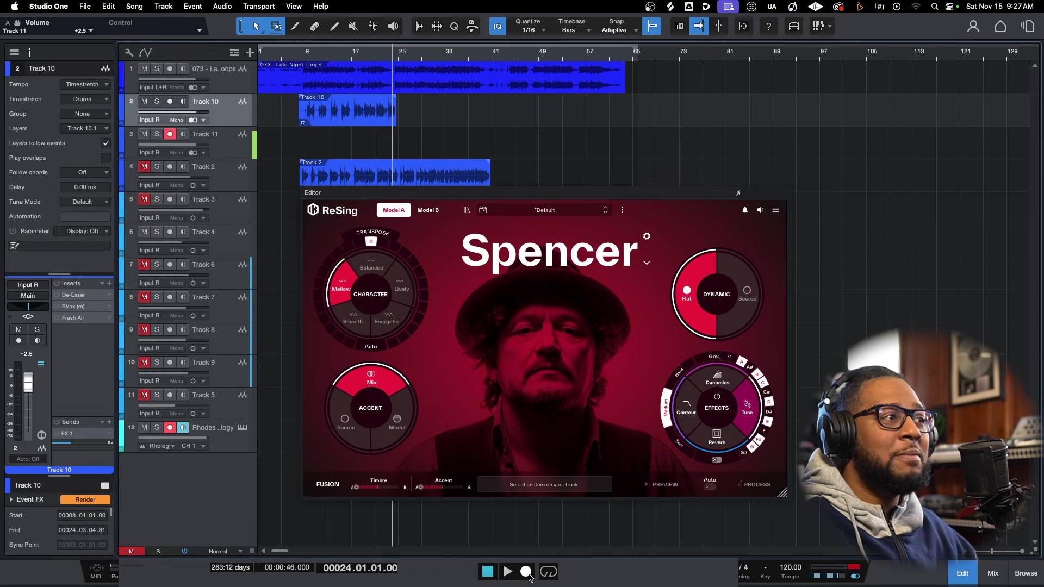
left_click(526, 572)
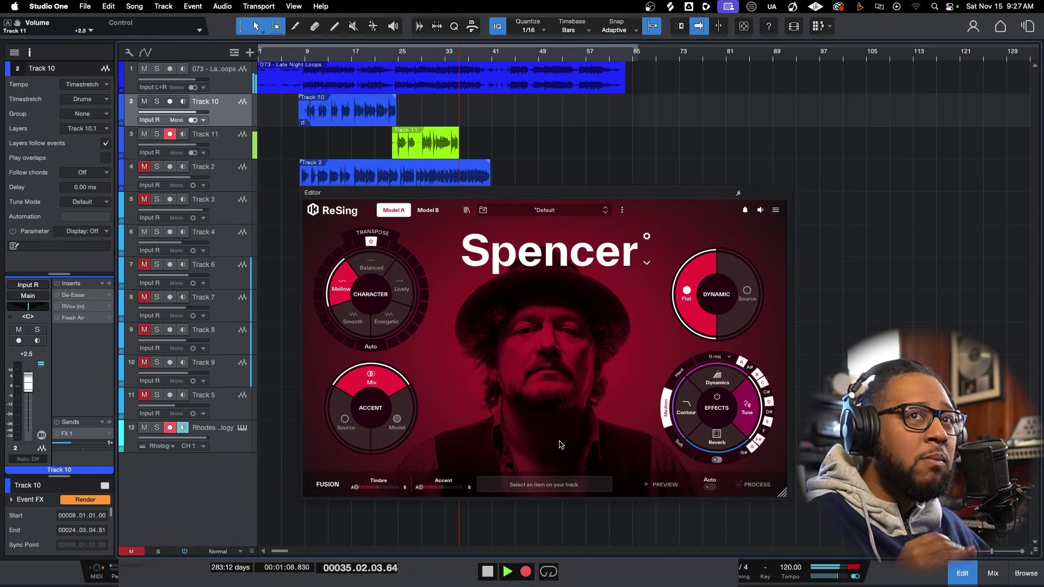
key("space")
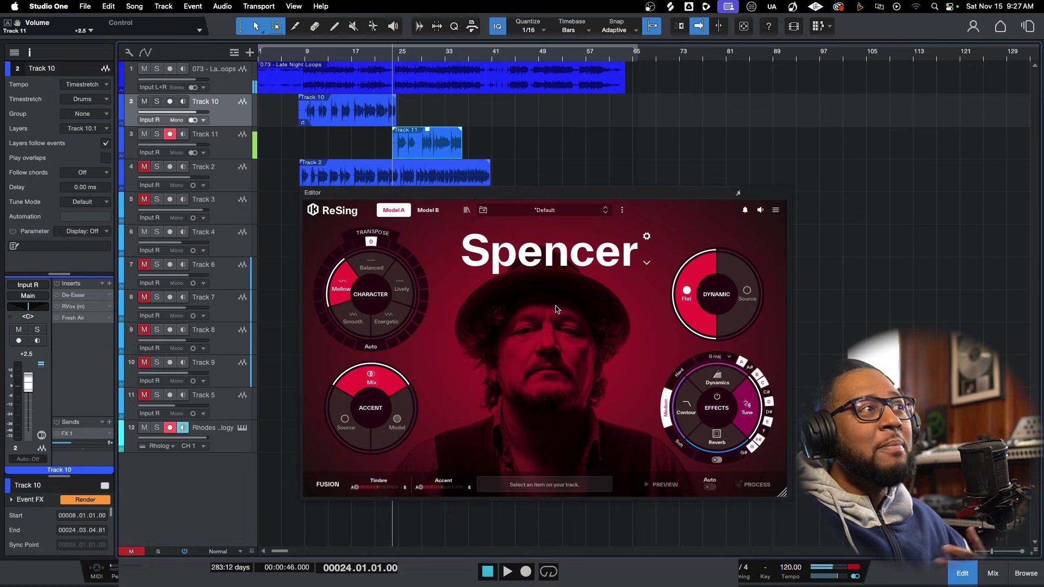
Add ReSing as an event effect on the Track 11 recording and move its editor window clear of the recorded event.
left_click(428, 157)
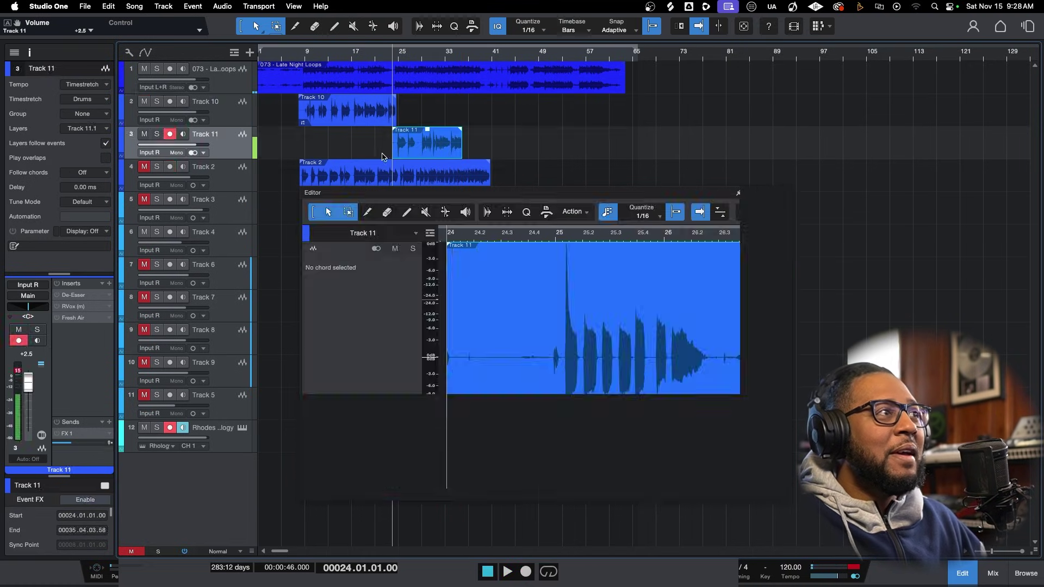
right_click(414, 152)
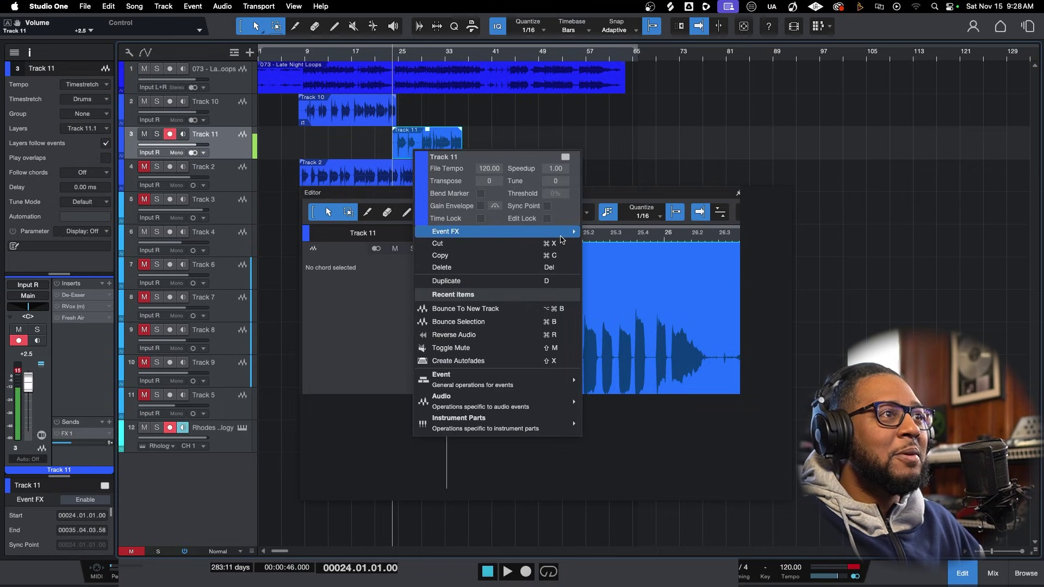
mouse_move(569, 235)
left_click(620, 285)
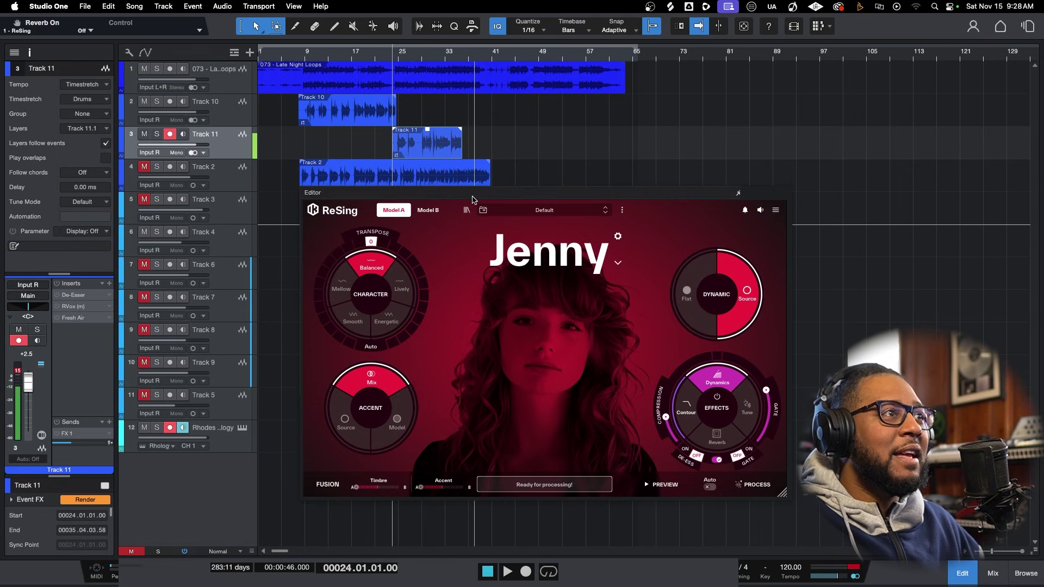
left_click_drag(510, 208, 571, 194)
Browse ReSing's full model library past the voices to the instruments and load the Trumpet model.
left_click(527, 196)
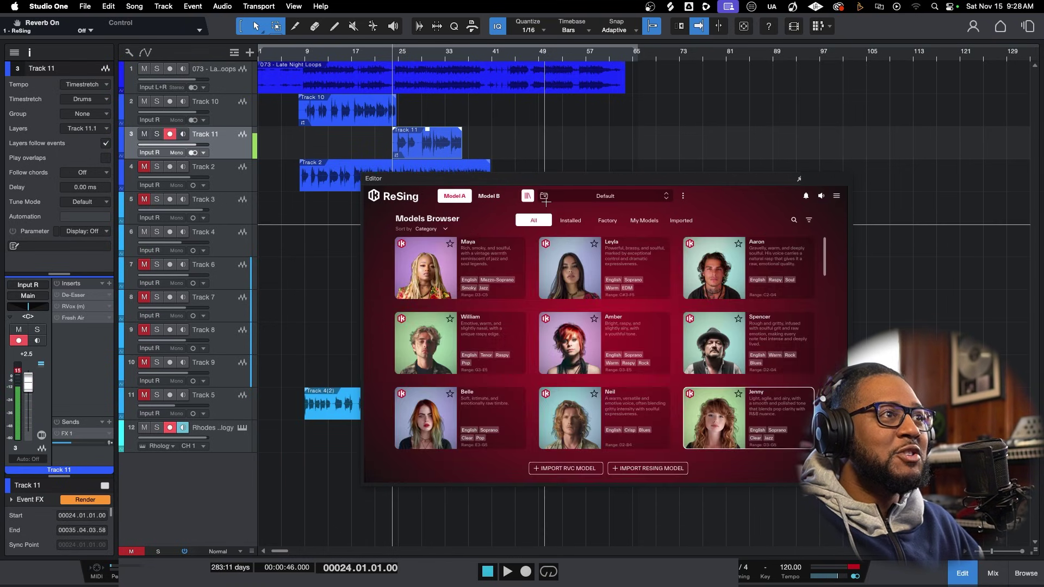
scroll(603, 318, "down", 15)
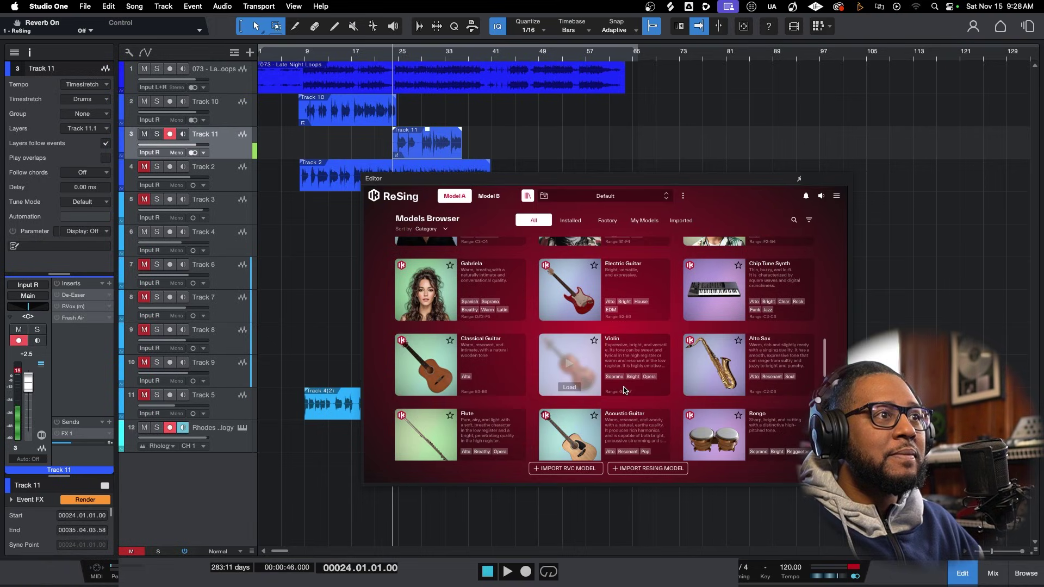
scroll(629, 390, "down", 5)
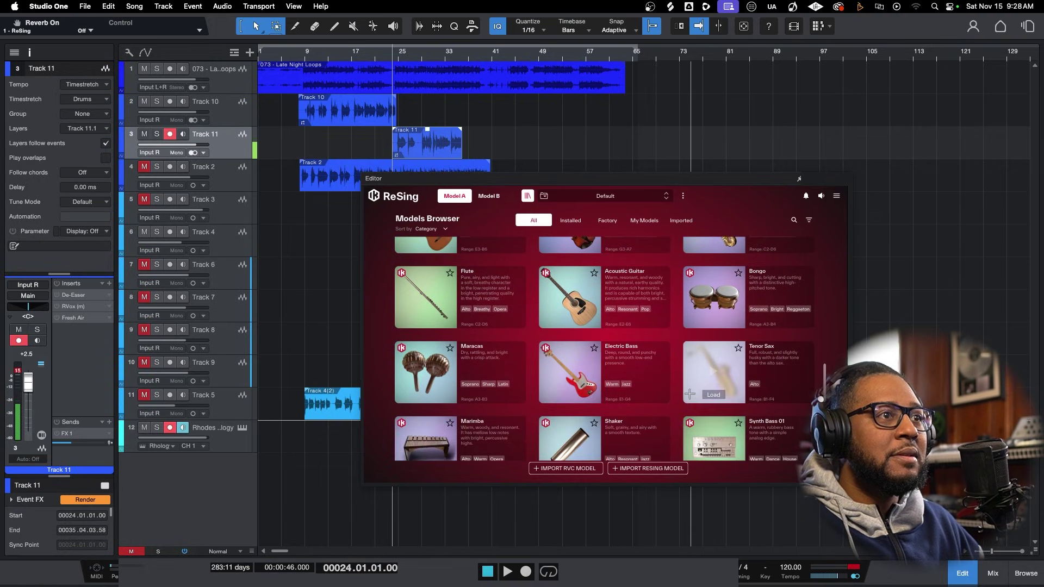
scroll(661, 392, "up", 10)
scroll(655, 393, "down", 12)
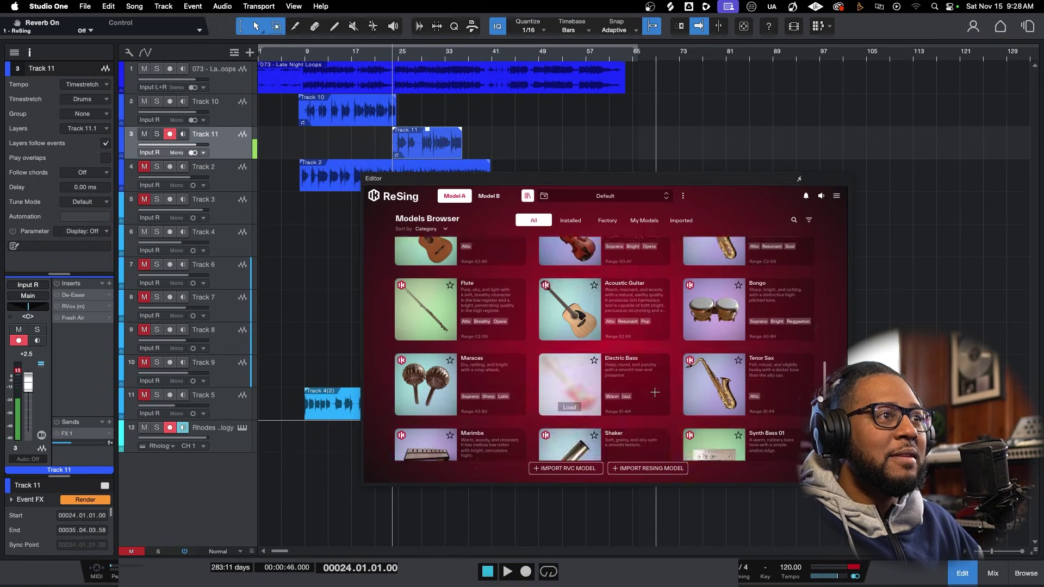
scroll(654, 393, "down", 4)
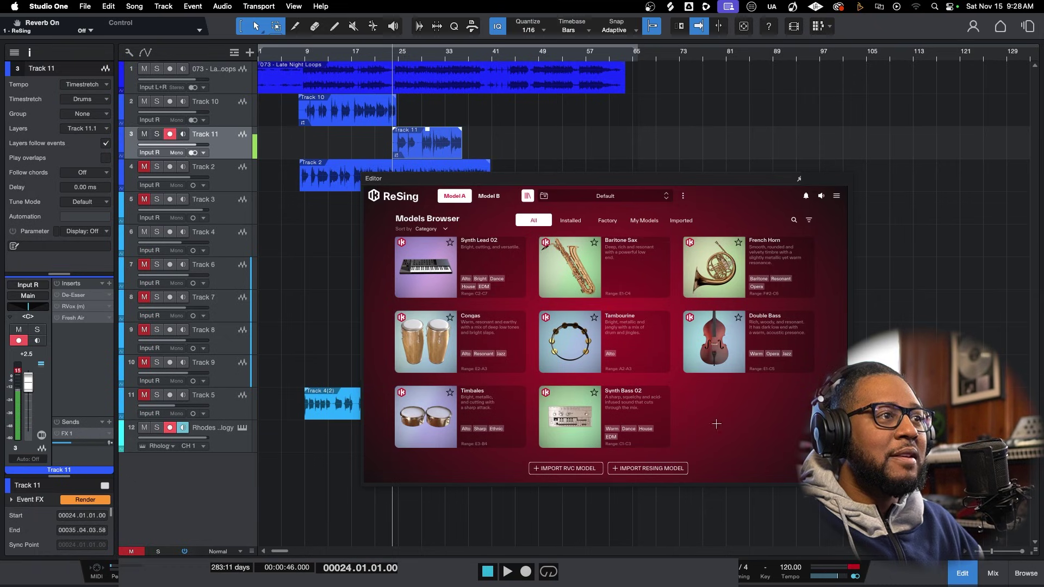
scroll(663, 398, "up", 2)
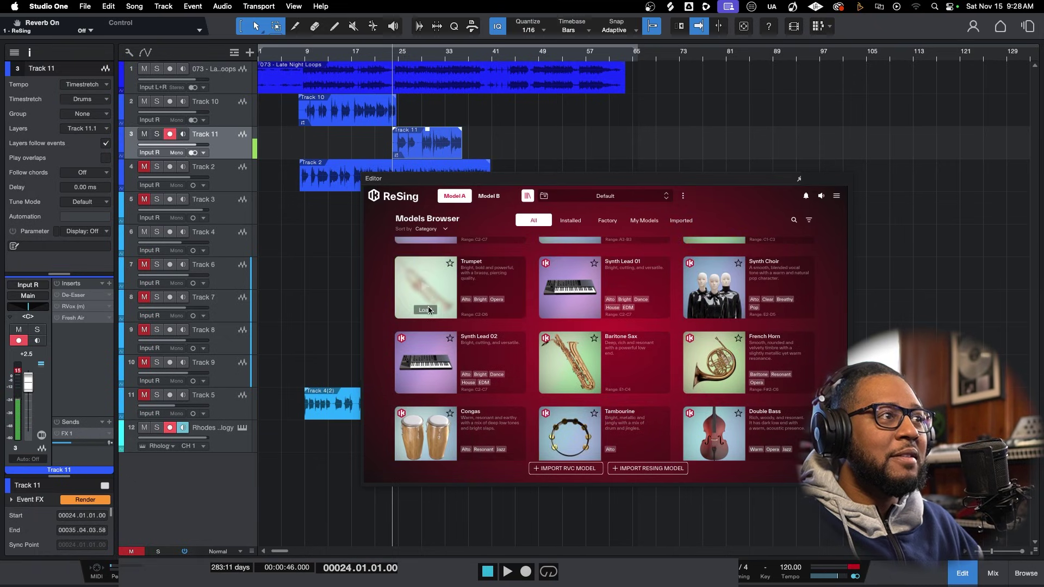
left_click(426, 312)
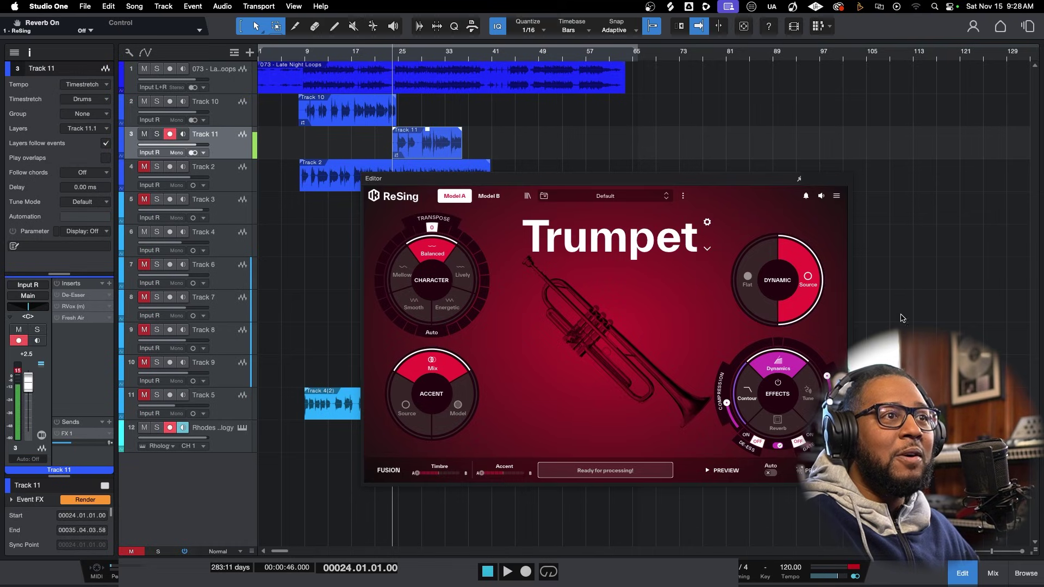
Process the Track 11 recording with the Trumpet model and play it, setting the track's volume to +2.9 dB.
left_click(807, 471)
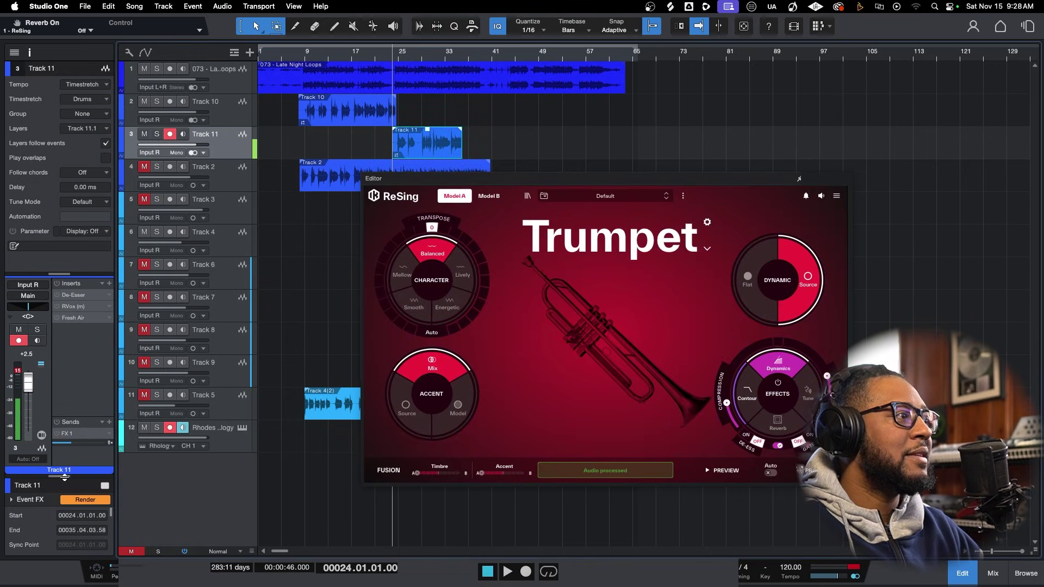
left_click_drag(62, 476, 62, 426)
key("space")
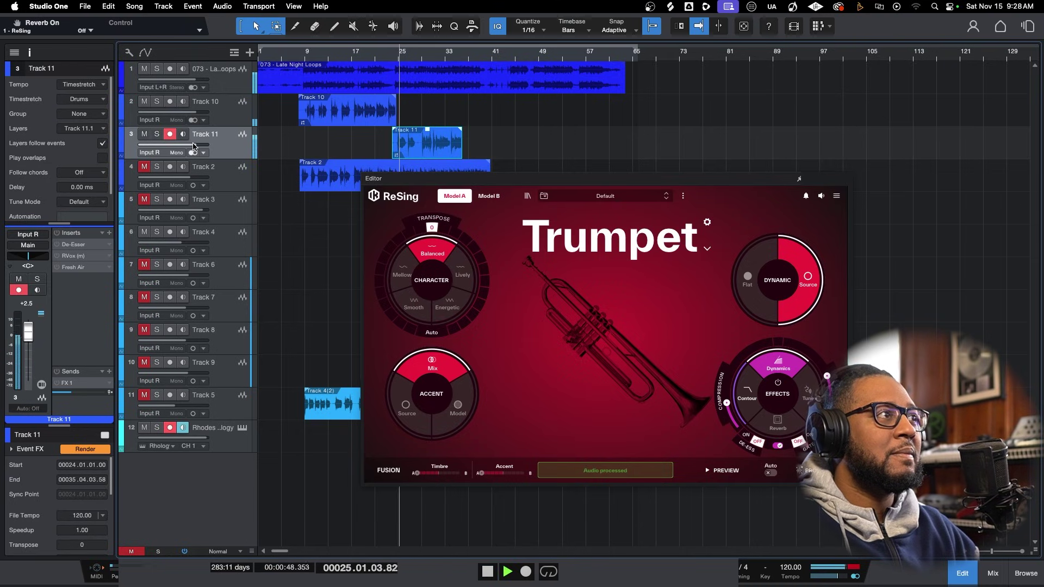
left_click_drag(195, 146, 194, 146)
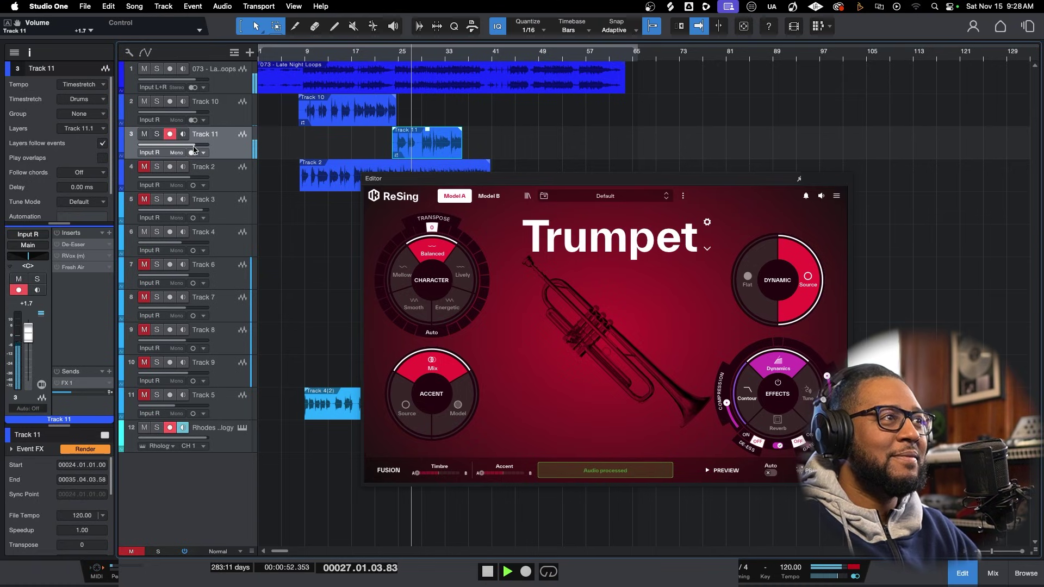
left_click_drag(194, 146, 197, 148)
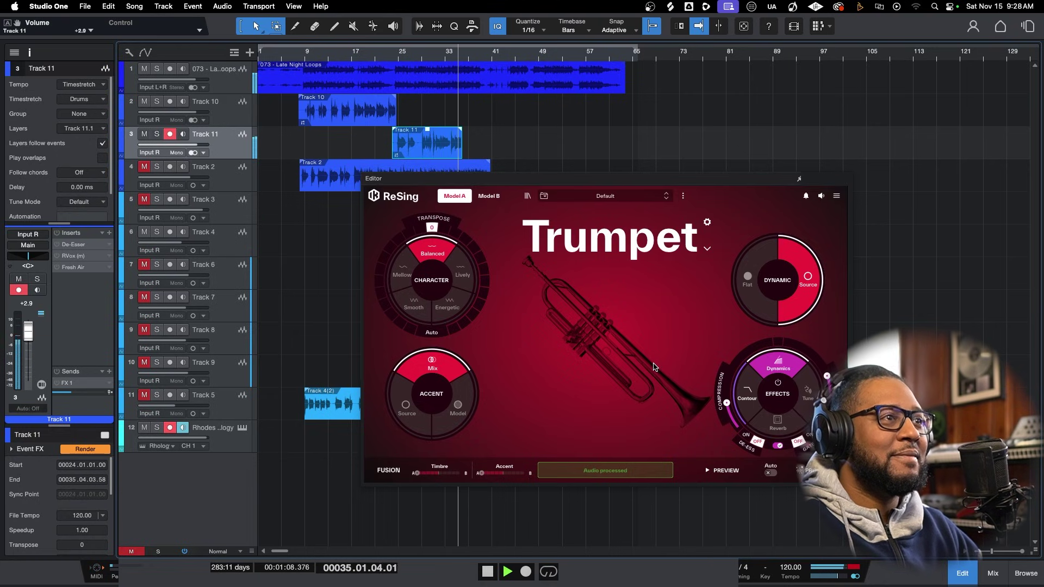
Stop playback and enable ReSing's Reverb effect on the Trumpet conversion, with its size at 4.6 and amount at 4.0.
key("space")
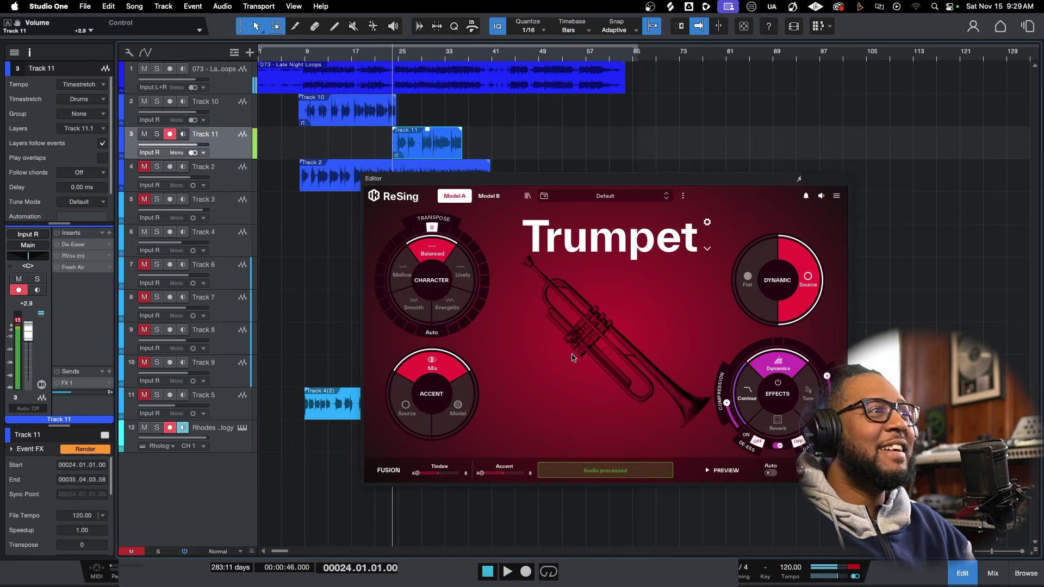
left_click(777, 423)
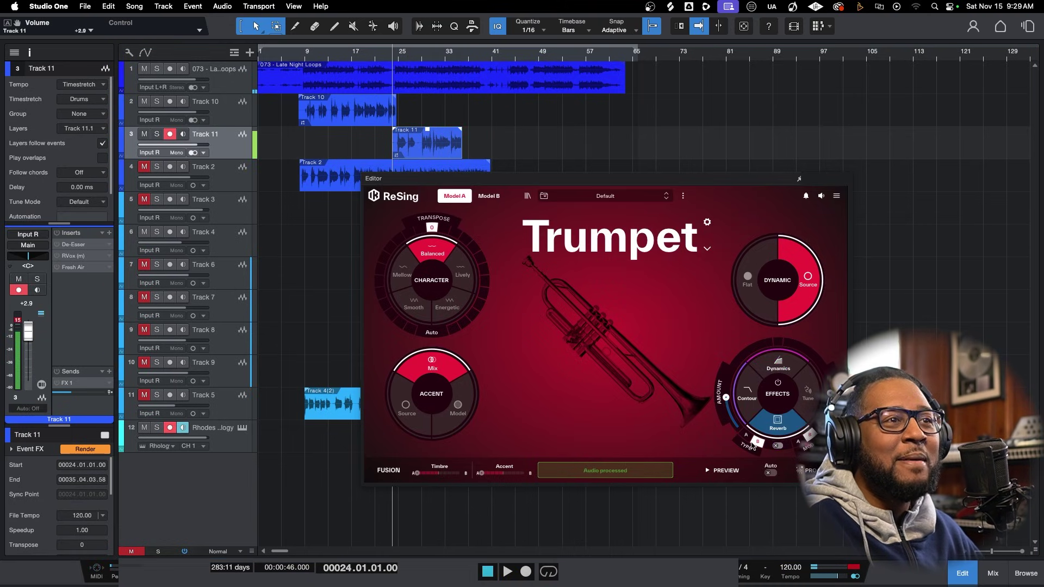
left_click(778, 446)
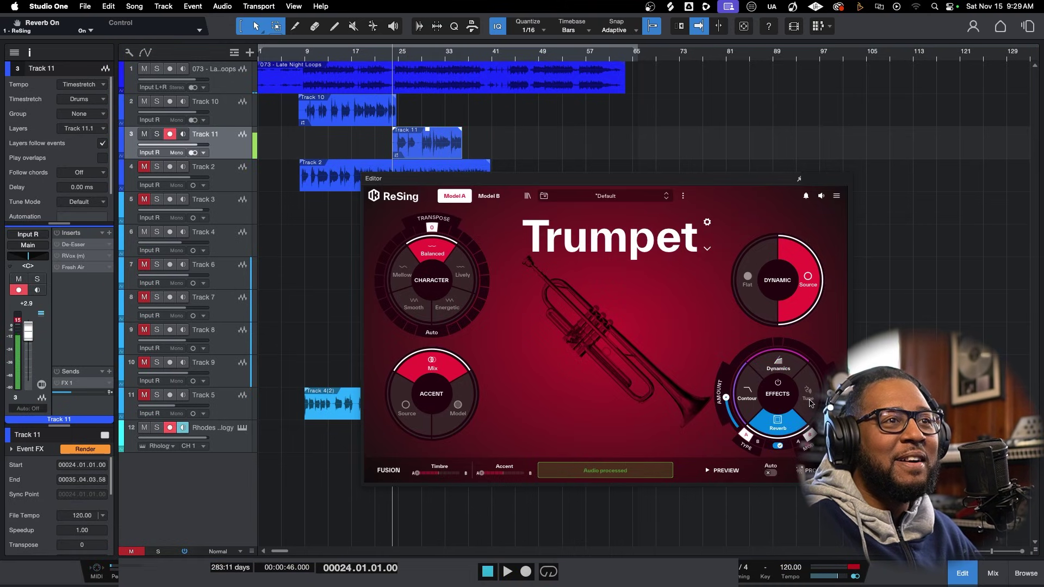
left_click_drag(830, 406, 829, 386)
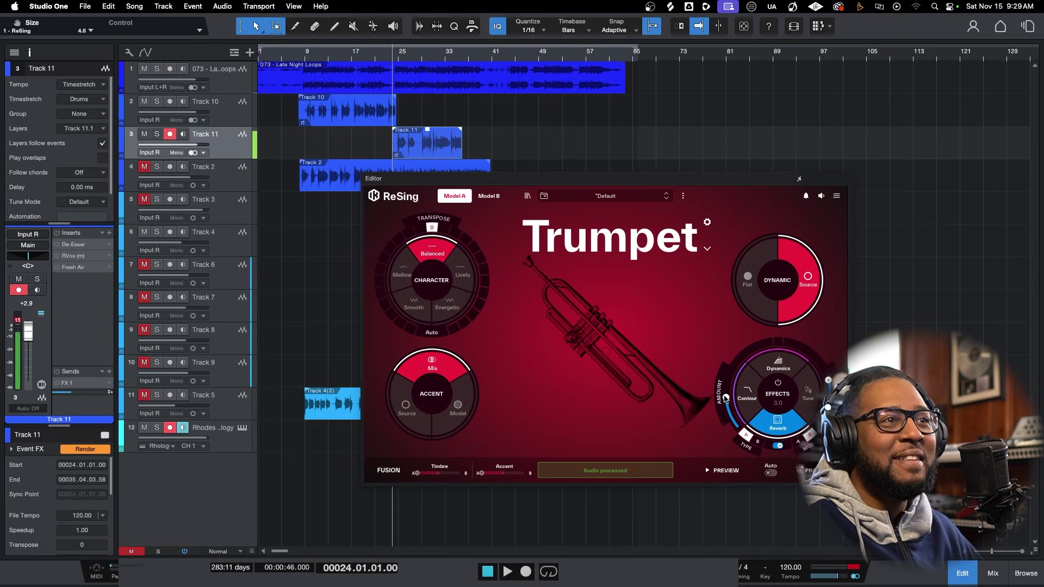
left_click_drag(726, 397, 726, 386)
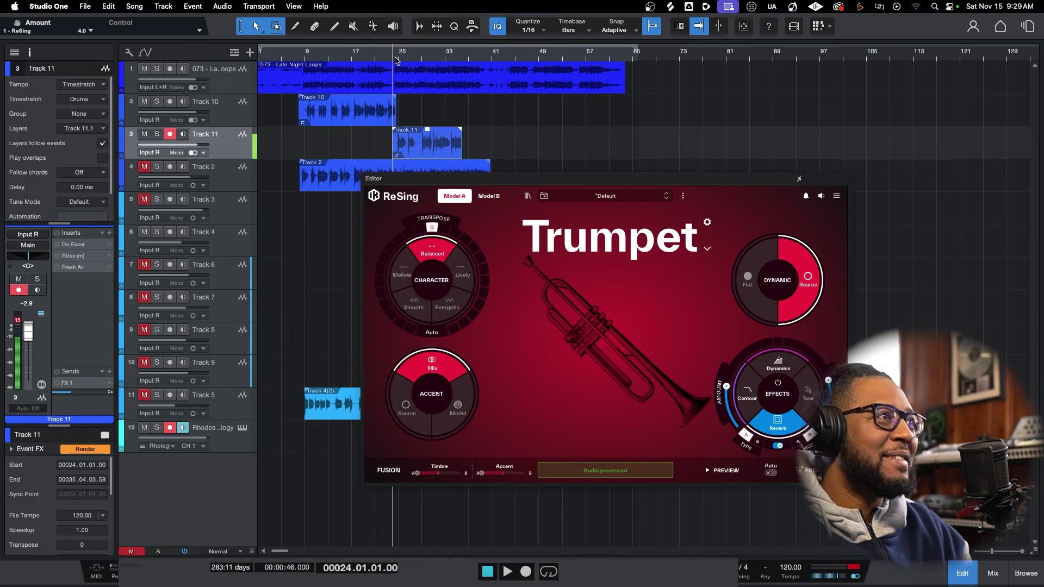
Play the Track 11 trumpet part with reverb and lower the track's volume to +0.2 dB, stopping after the part ends.
key("space")
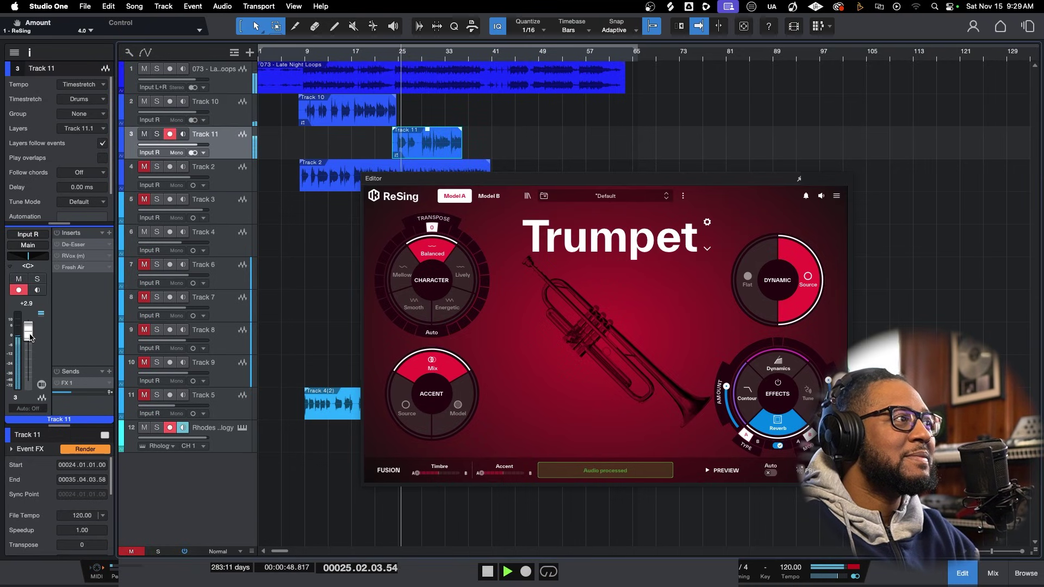
left_click_drag(28, 333, 29, 338)
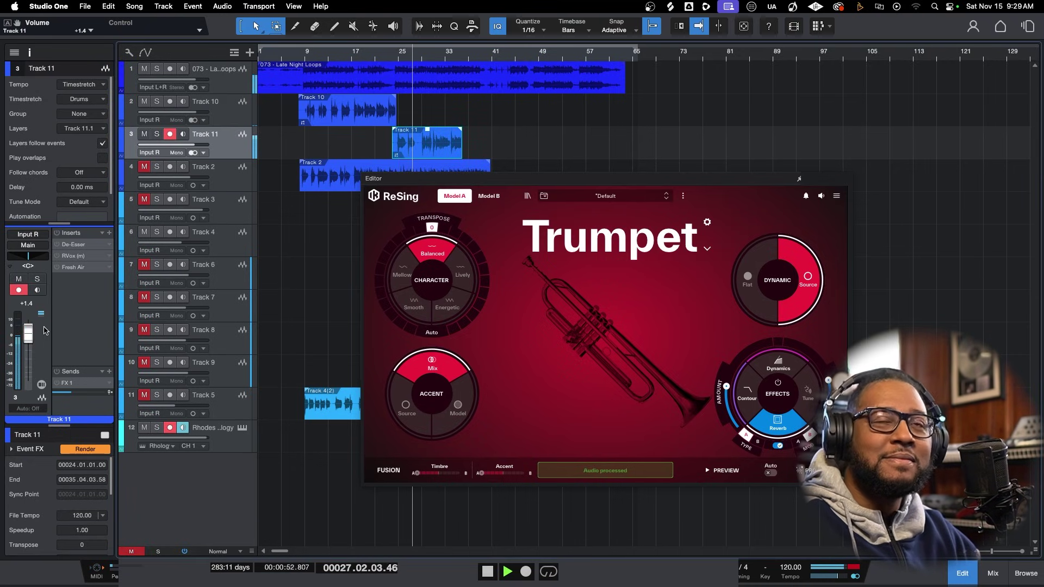
left_click_drag(27, 333, 25, 339)
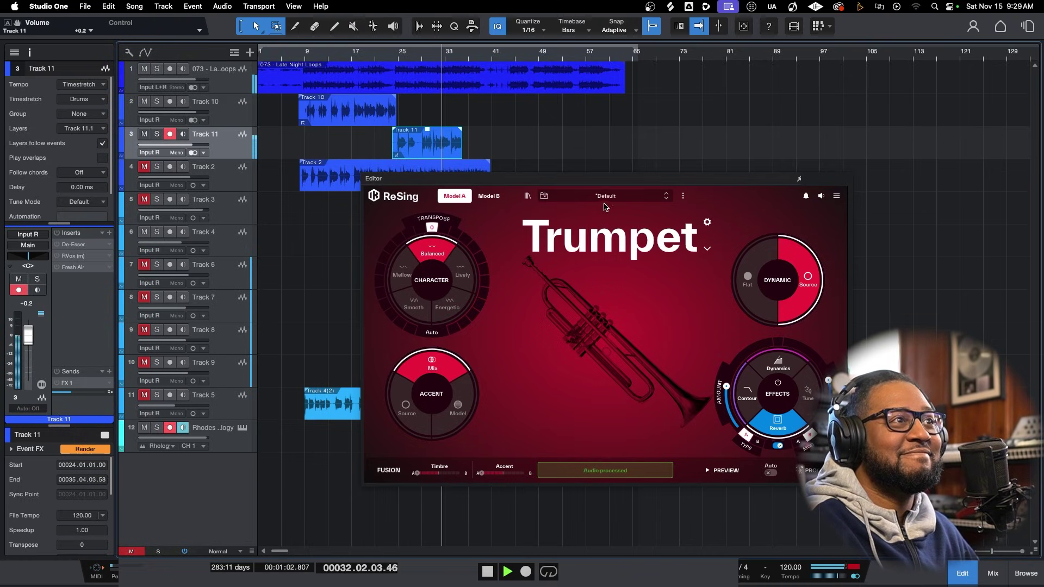
left_click_drag(627, 184, 660, 183)
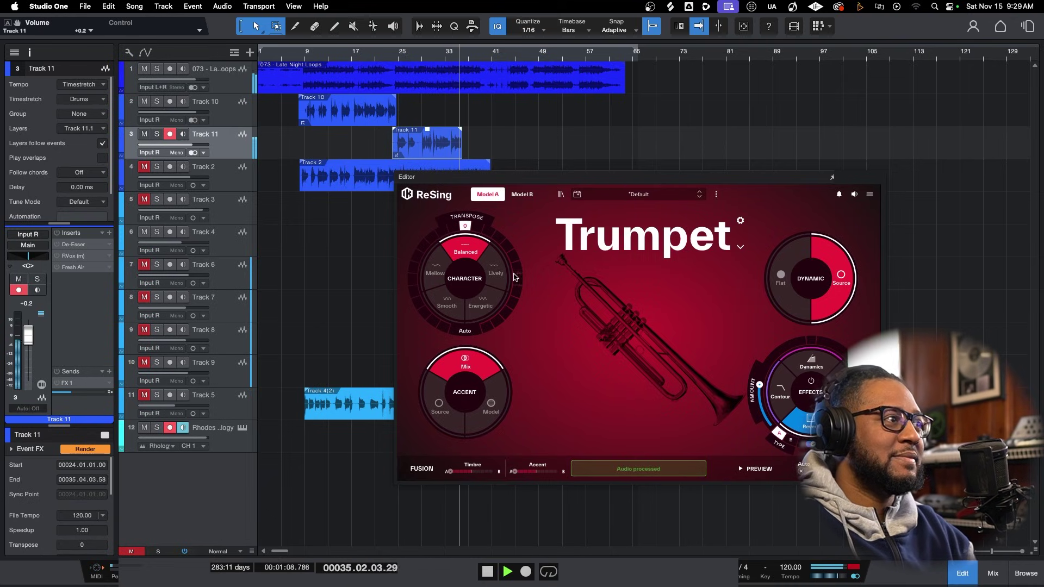
key("space")
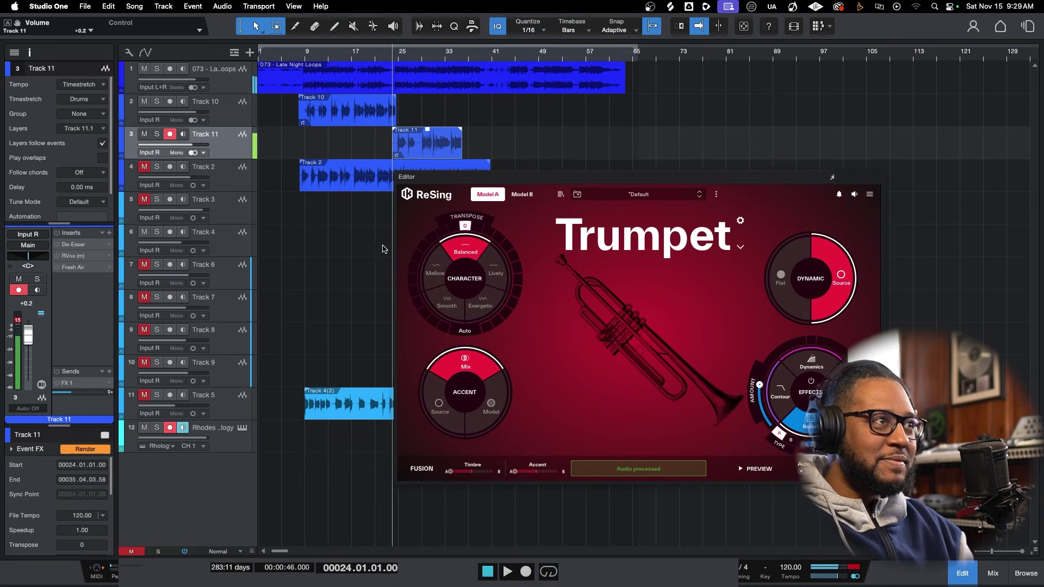
Review Track 10's Spencer settings in ReSing and return to Track 11's Trumpet settings, keeping the editor window clear of the upper tracks.
left_click_drag(577, 181, 645, 197)
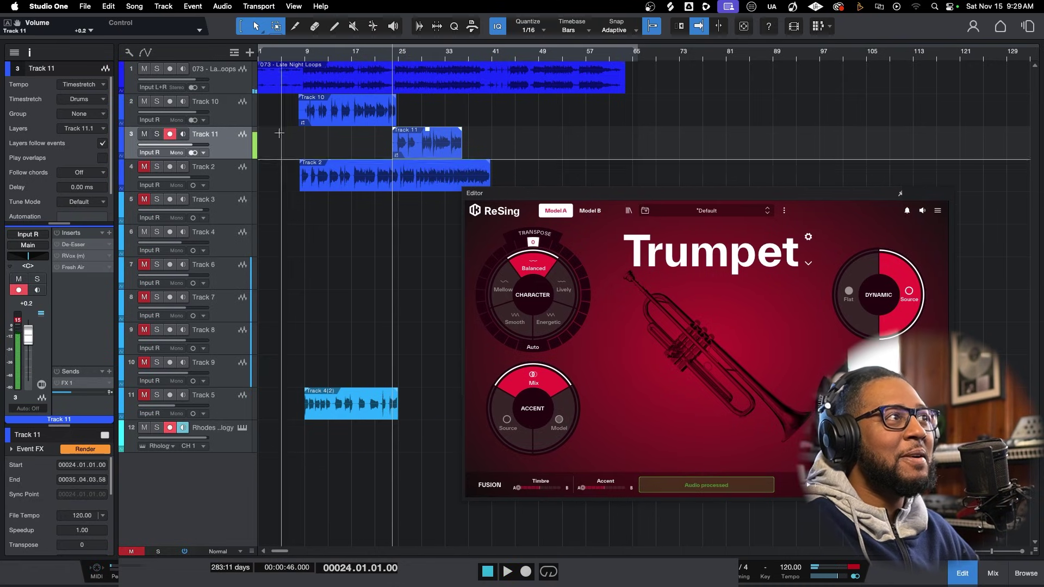
left_click(232, 119)
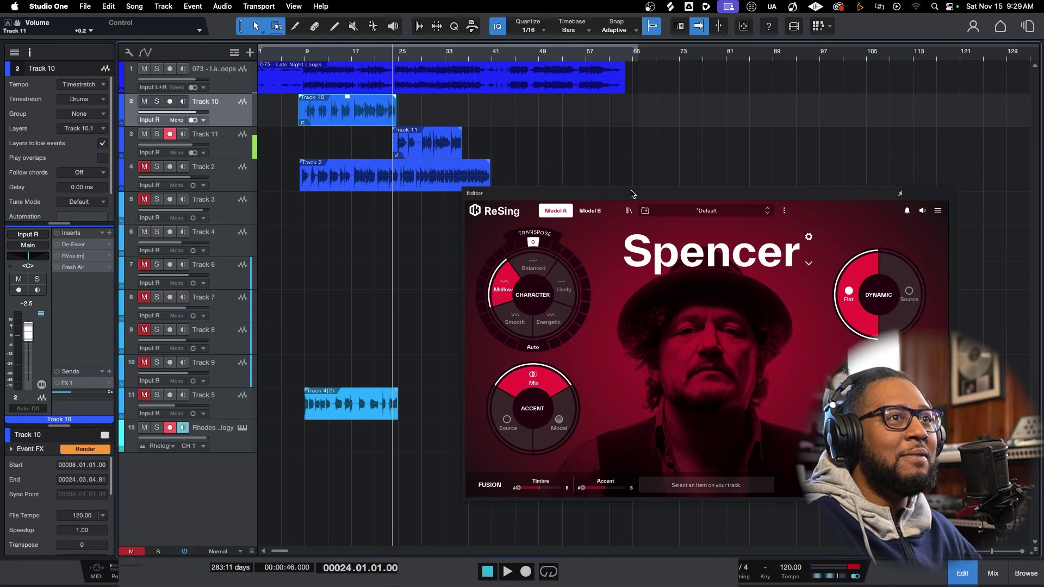
left_click_drag(634, 193, 254, 245)
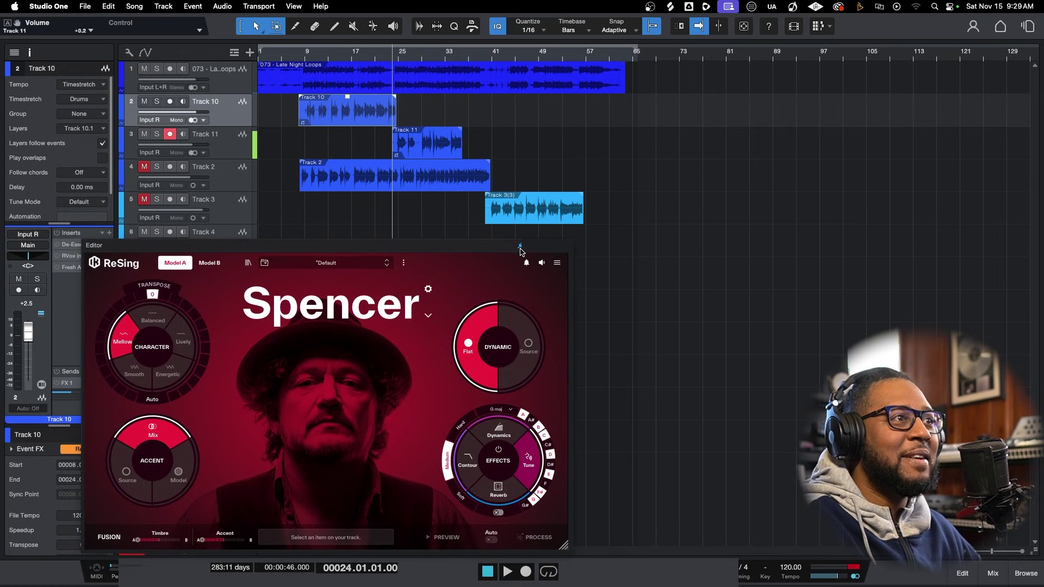
left_click(229, 147)
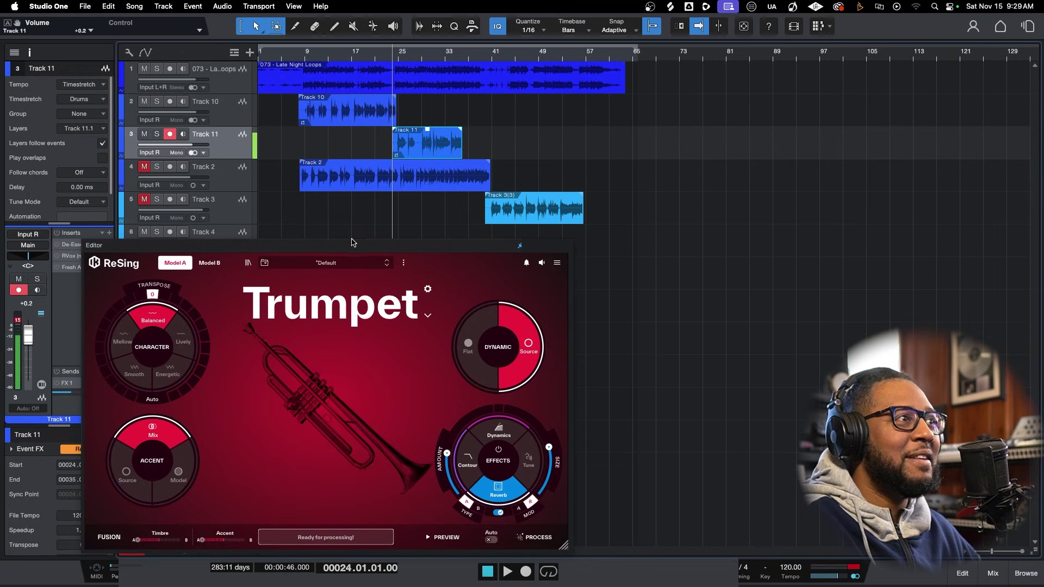
left_click_drag(349, 249, 775, 221)
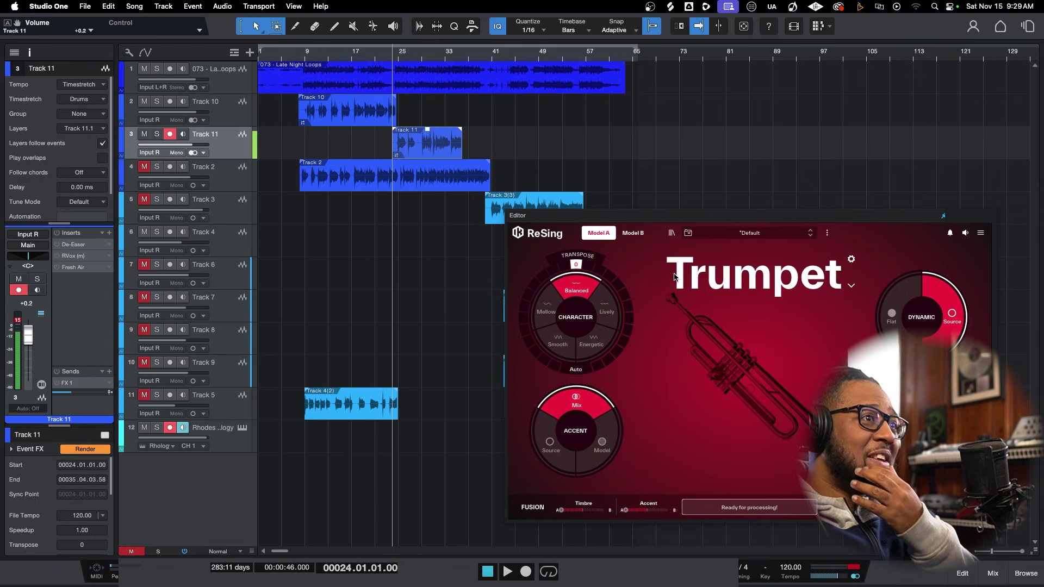